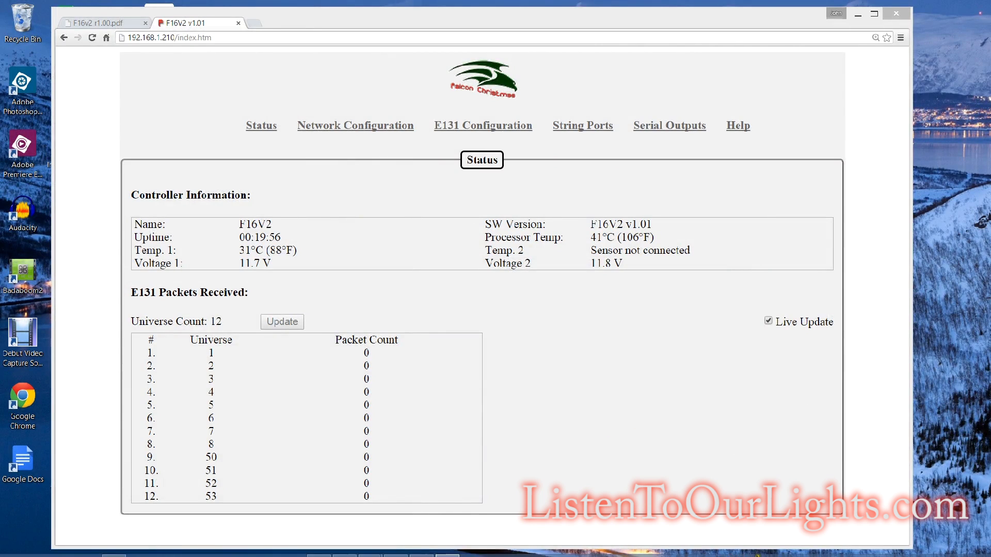
Step: Open the Light-O-Rama network preferences and show the DMX universe assignments
mouse_move(748, 550)
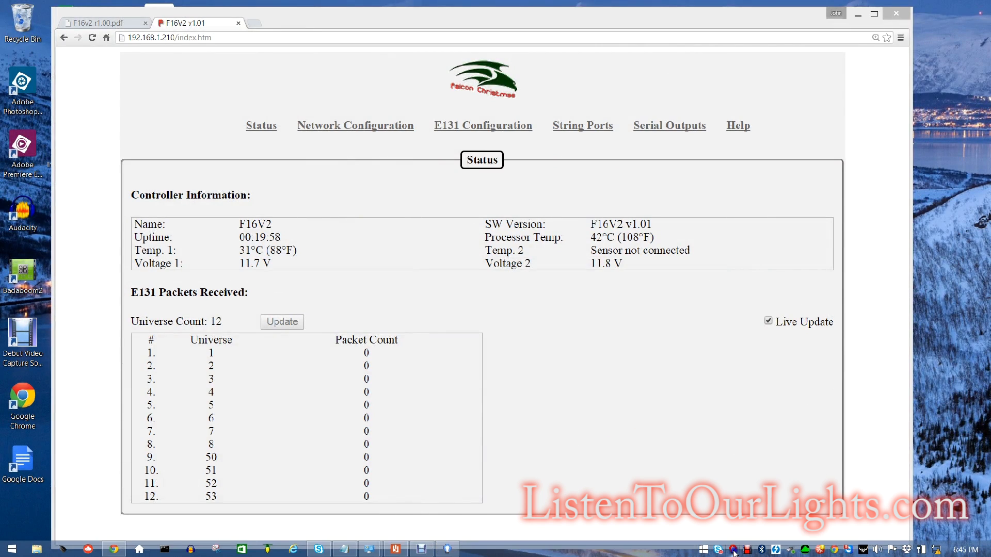
right_click(748, 549)
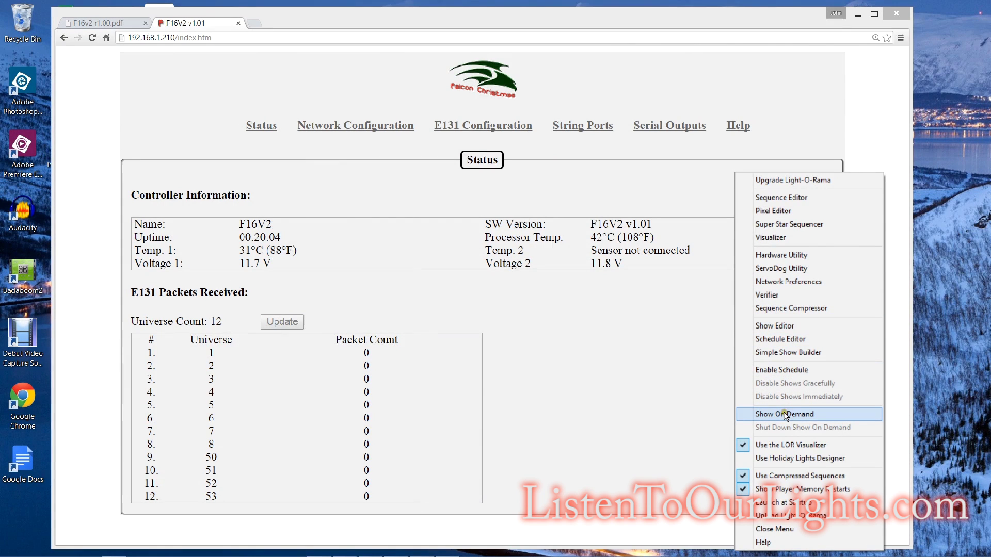
left_click(789, 283)
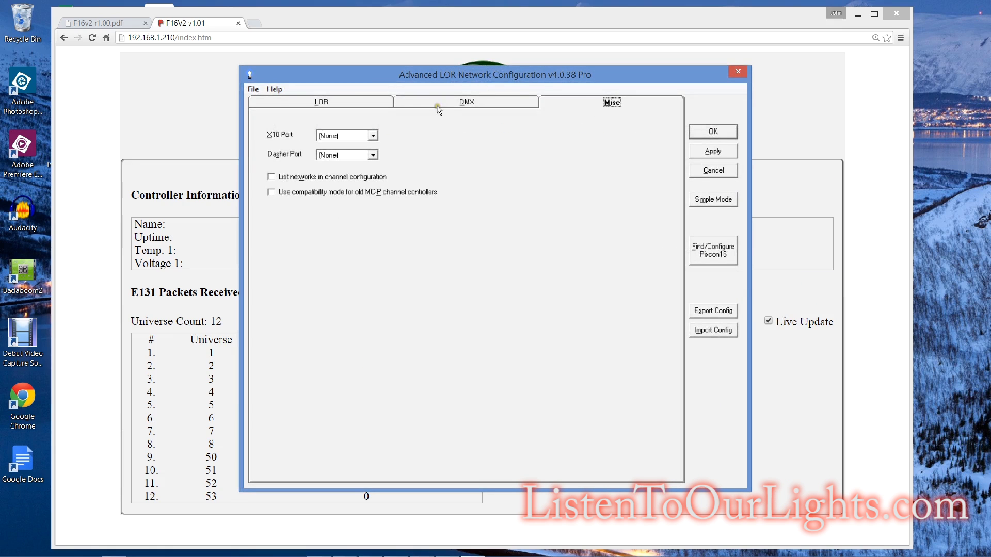
left_click(427, 101)
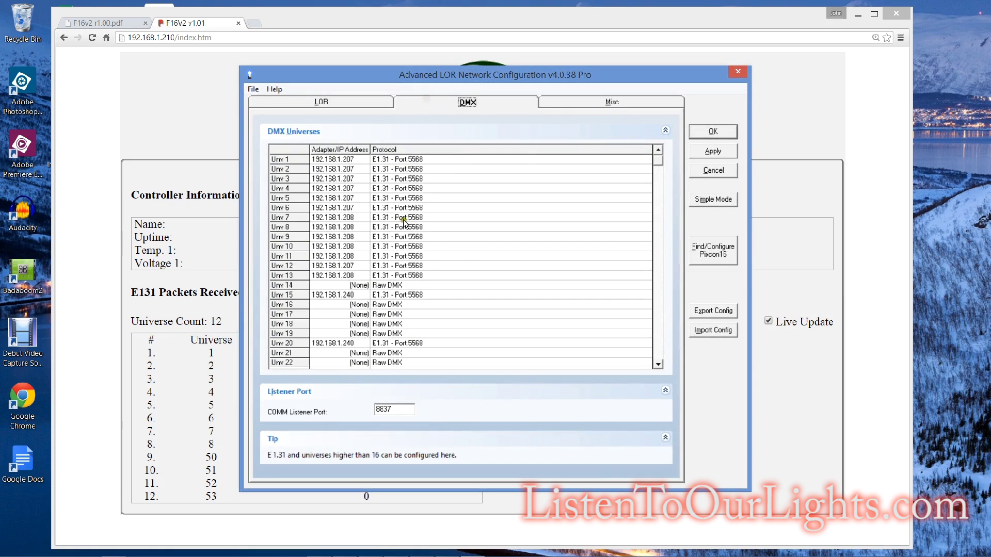
Step: Set the E1.31 IP address of DMX universe 1 to 192.168.1.210
double_click(347, 160)
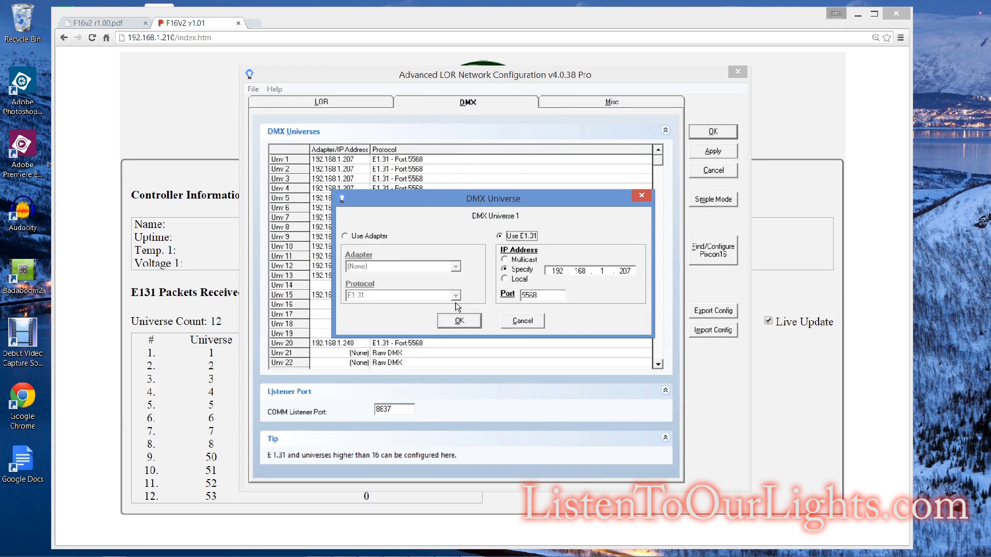
left_click(625, 270)
left_click(500, 376)
left_click(458, 320)
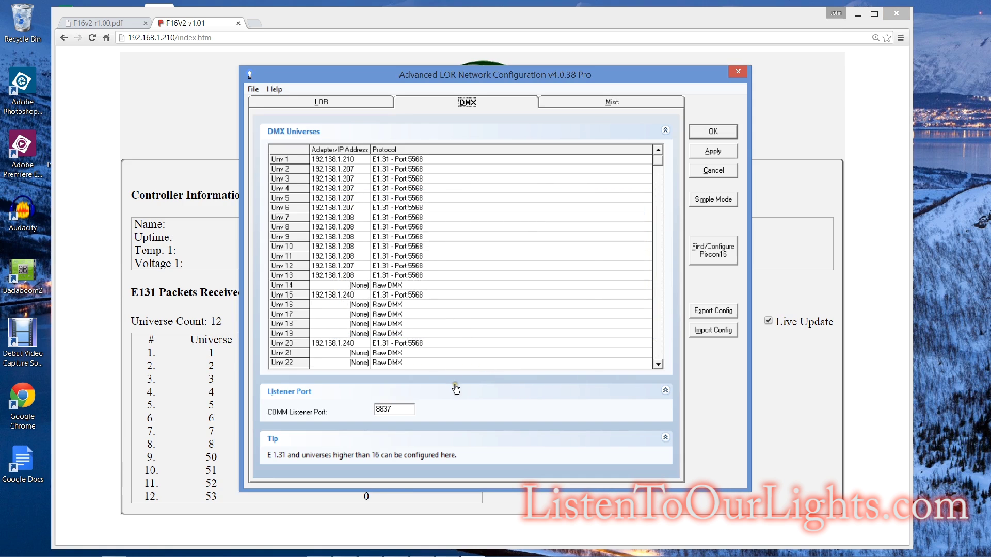
Step: Set the E1.31 IP address of DMX universes 2 and 3 to 192.168.1.210
double_click(329, 170)
left_click(633, 272)
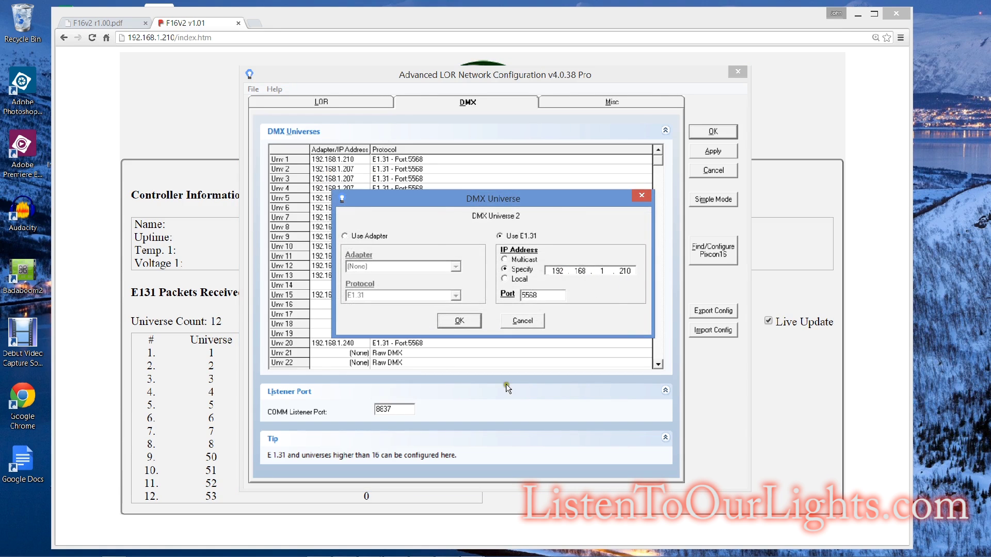
left_click(459, 321)
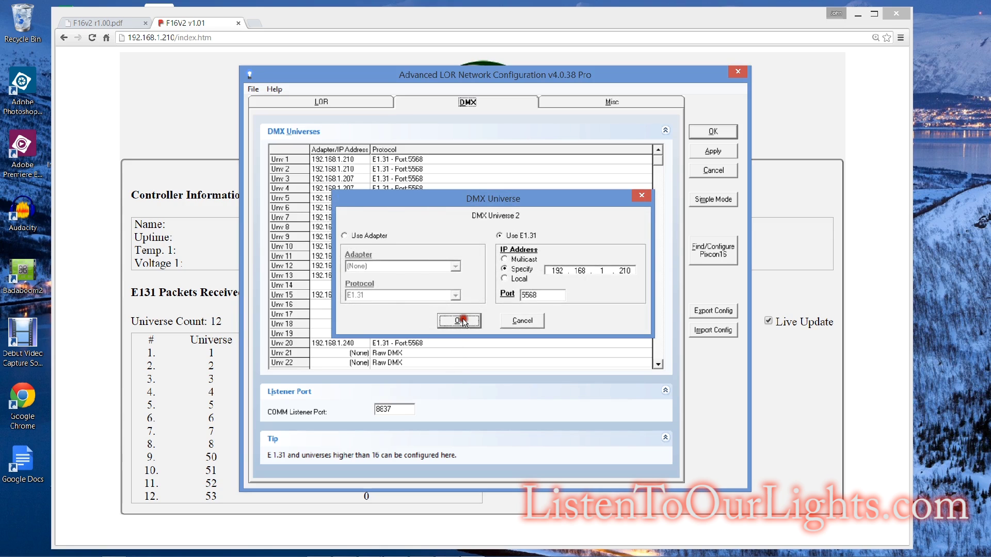
double_click(355, 181)
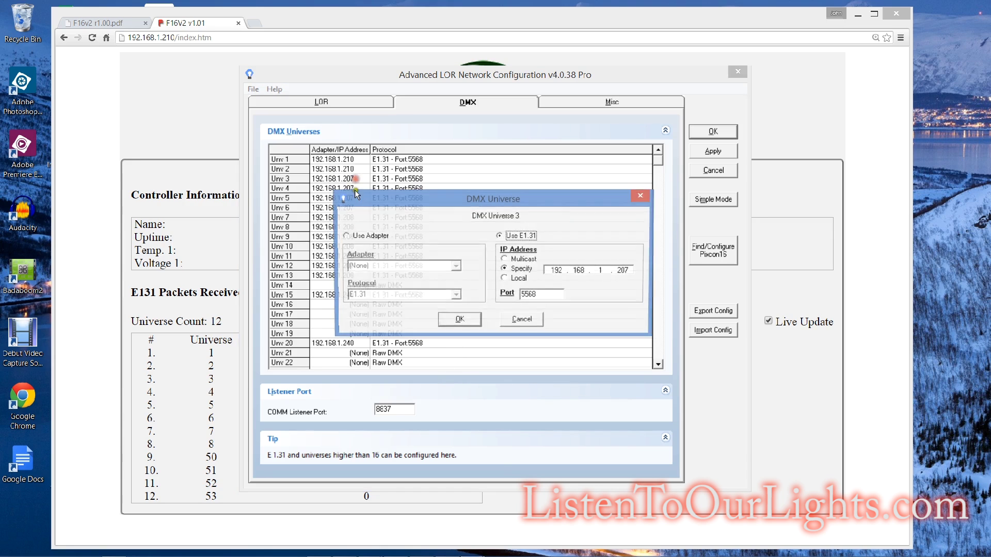
left_click(626, 271)
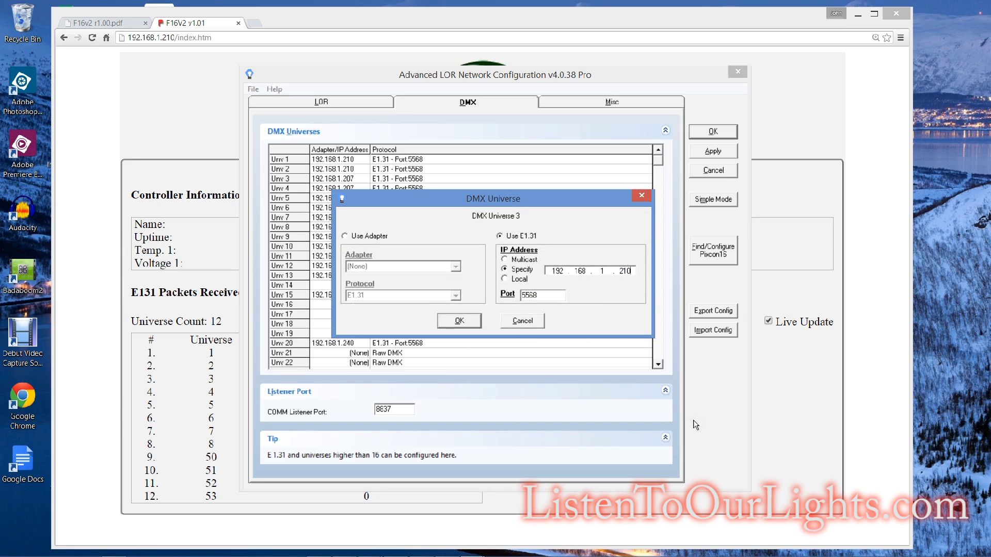
left_click(460, 321)
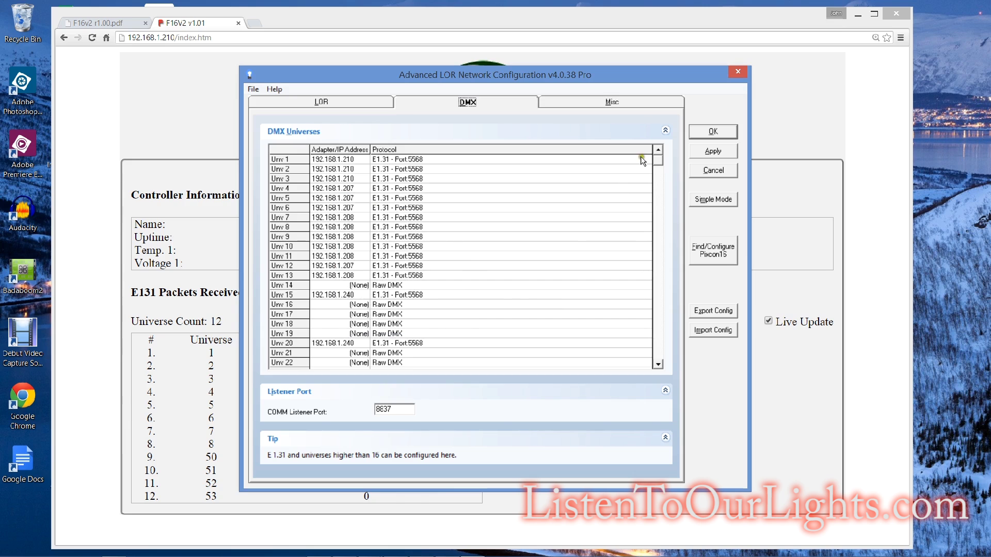
double_click(657, 186)
left_click(658, 188)
double_click(588, 210)
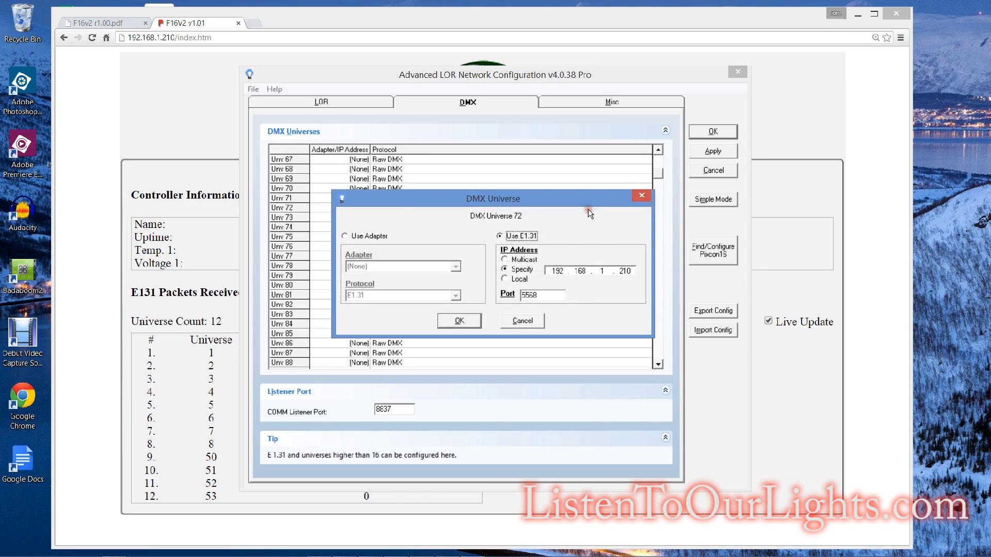
left_click(523, 324)
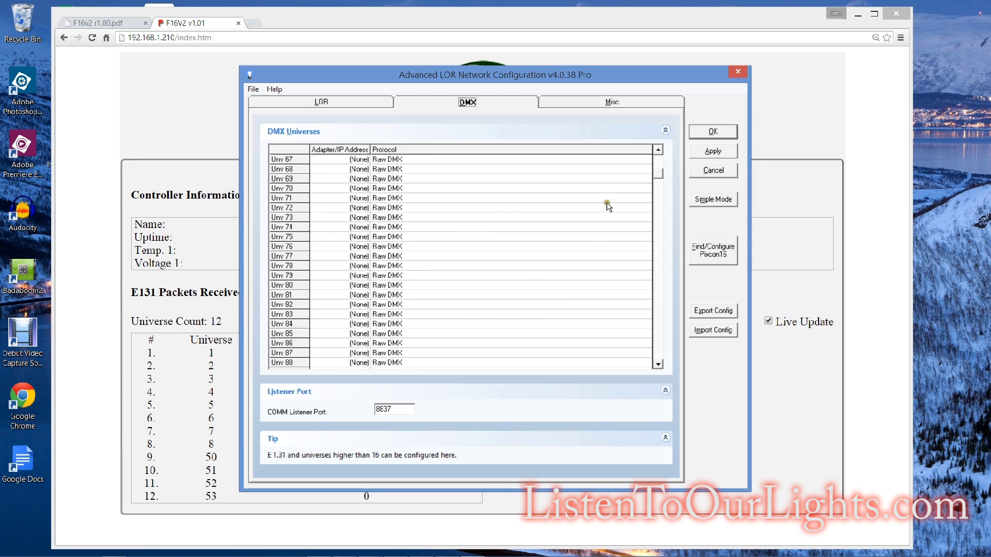
Step: Configure DMX universe 50 to use E1.31 with the specified IP address 192.168.1.210
left_click_drag(659, 163, 658, 161)
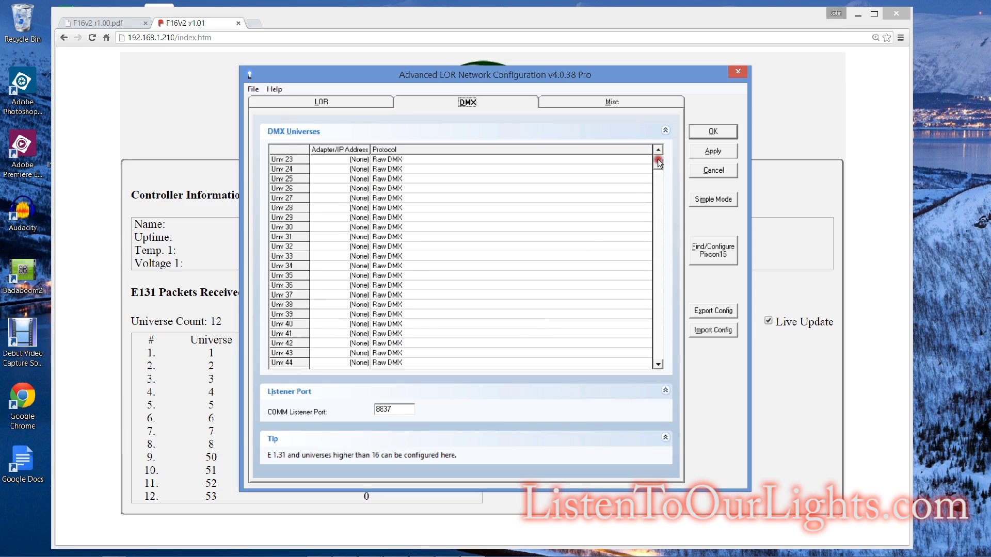
left_click(658, 342)
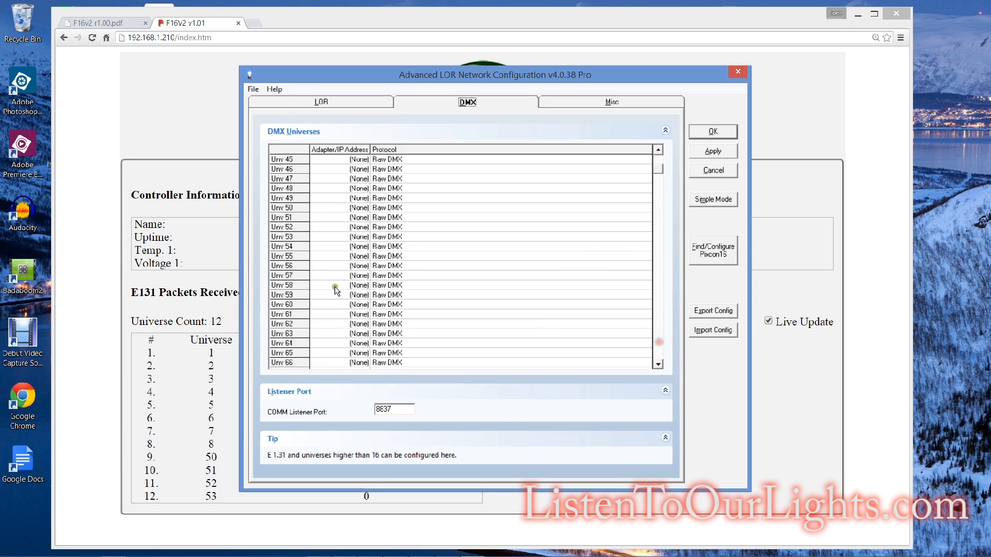
double_click(311, 209)
left_click(501, 236)
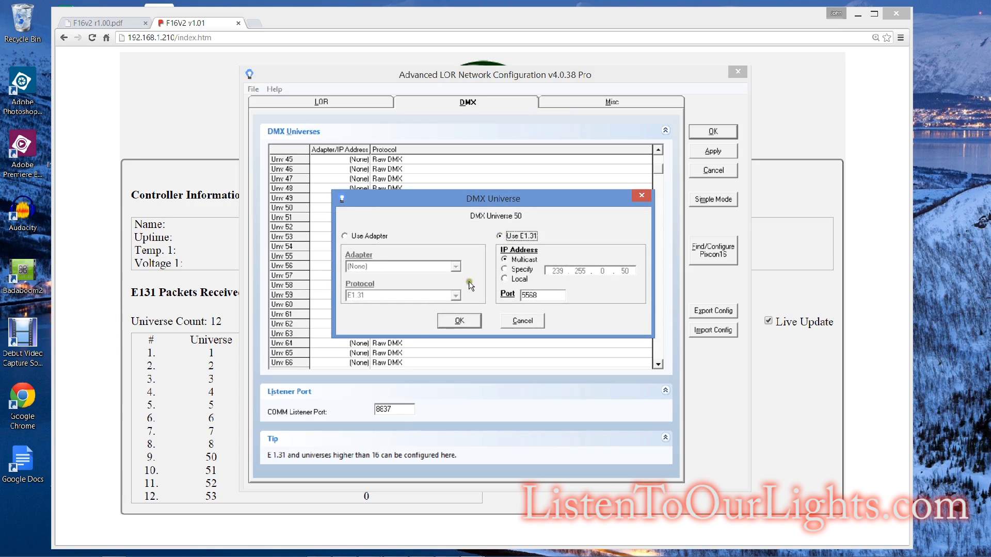
left_click(518, 270)
left_click(555, 272)
type("192.168.1.210")
left_click(447, 324)
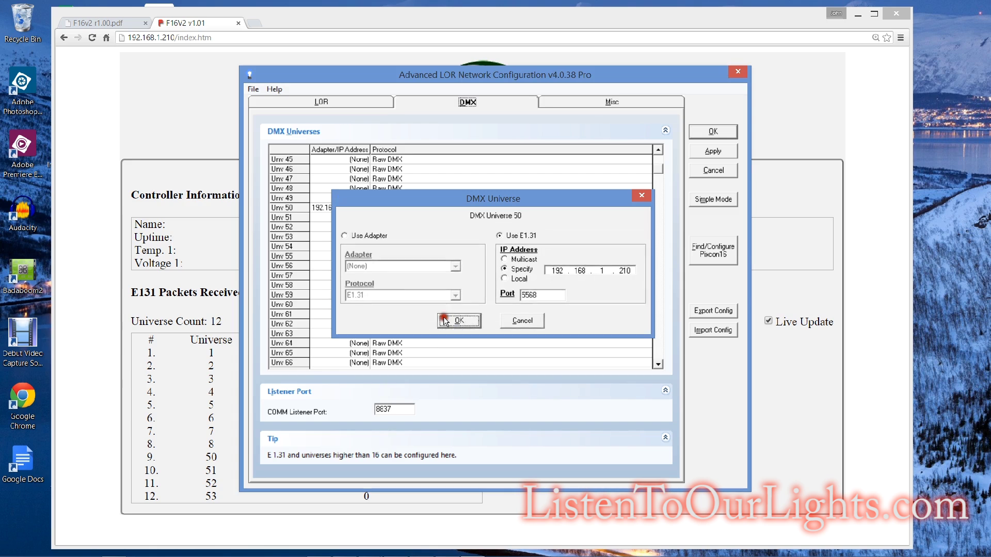
Step: Configure DMX universe 51 to use E1.31 with the specified IP address 192.168.1.210
double_click(333, 218)
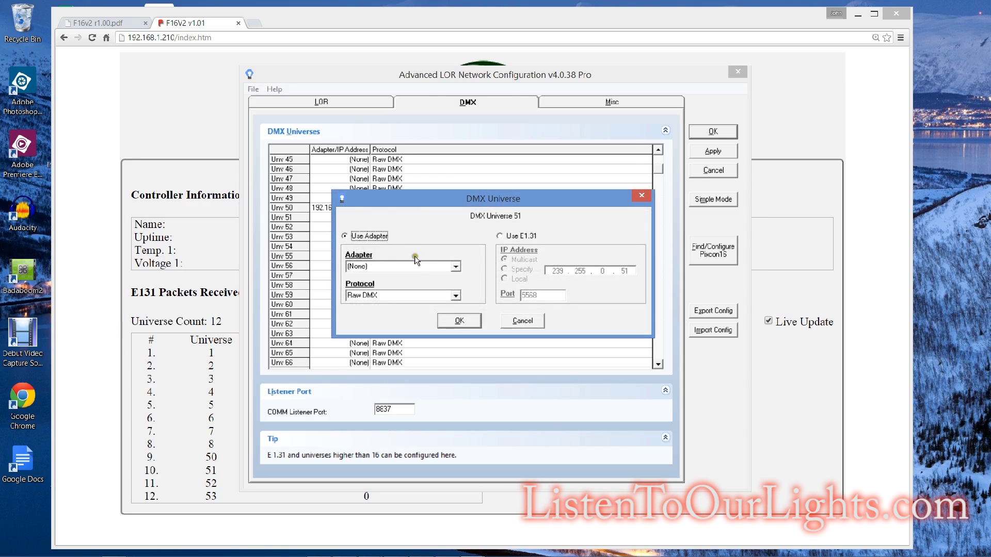
left_click(500, 235)
left_click(519, 270)
left_click(553, 272)
type("192")
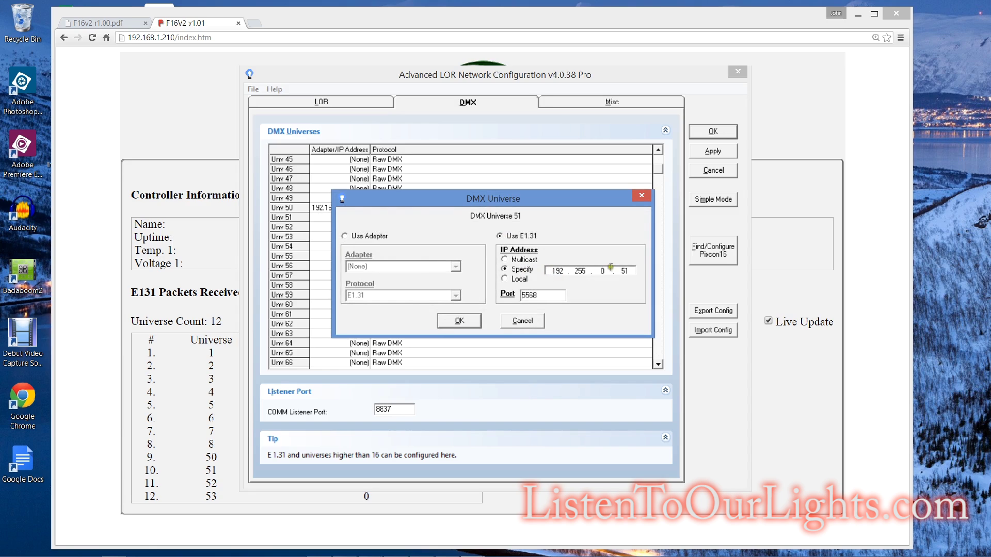
double_click(581, 272)
type("168")
left_click(448, 324)
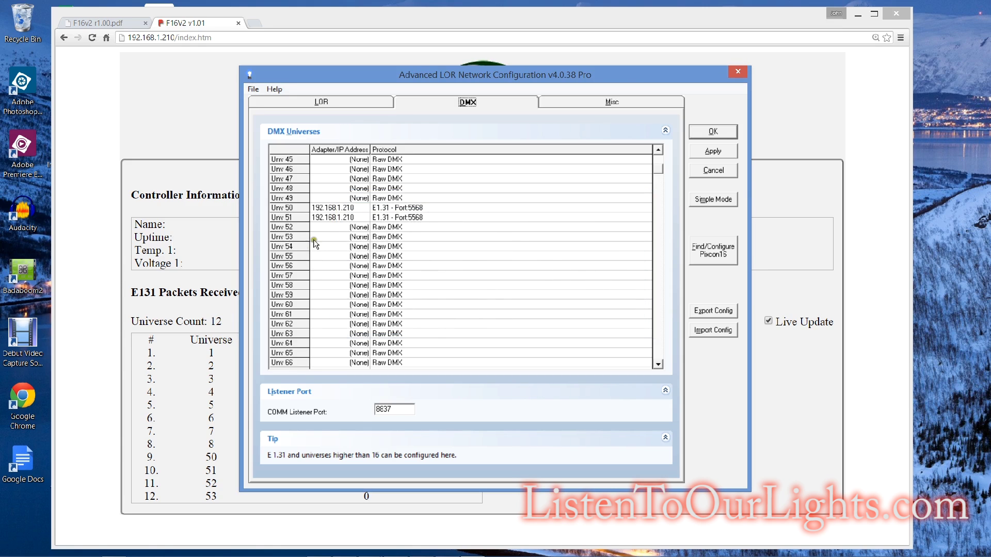
Step: Assign DMX universes 52 and 53 to E1.31 at the prefilled IP address 192.168.1.210
double_click(321, 228)
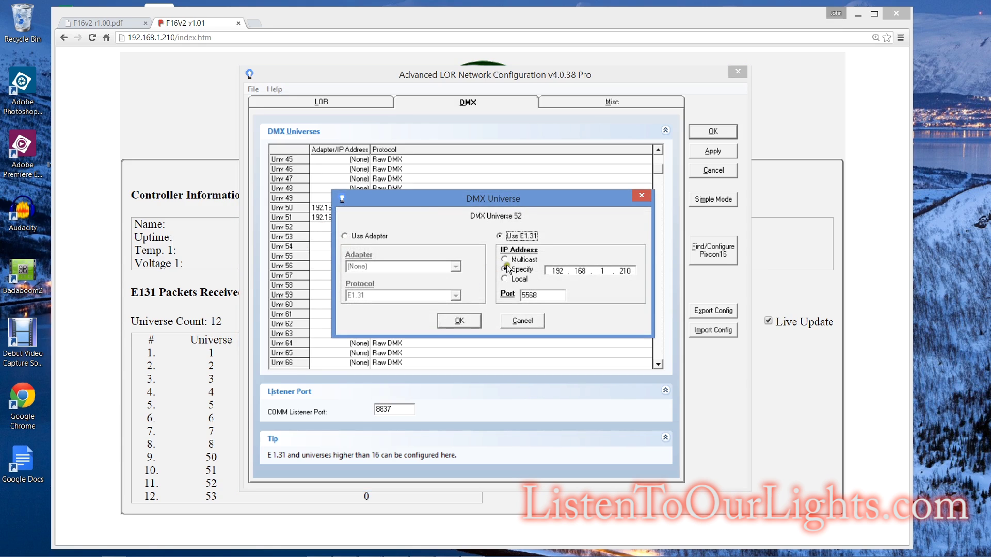
left_click(460, 321)
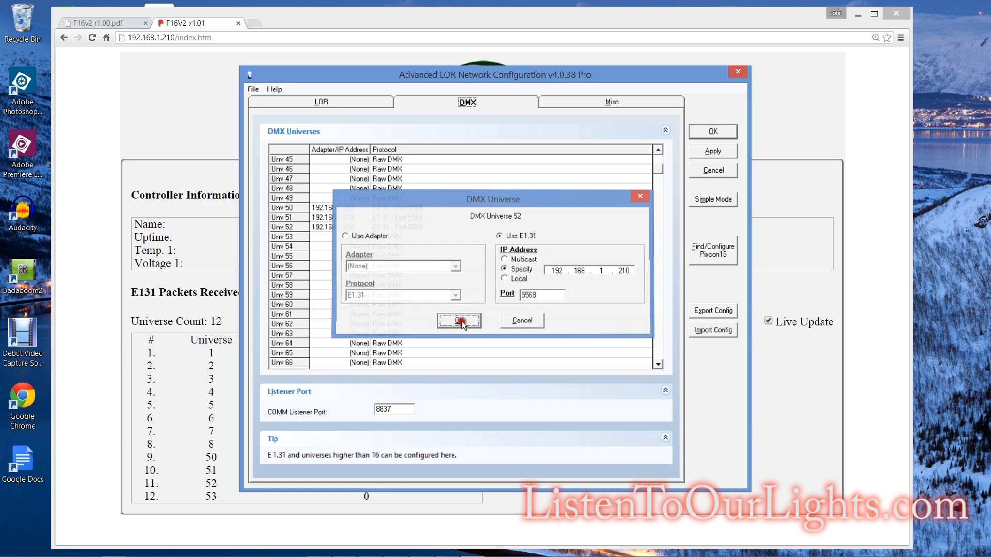
double_click(321, 238)
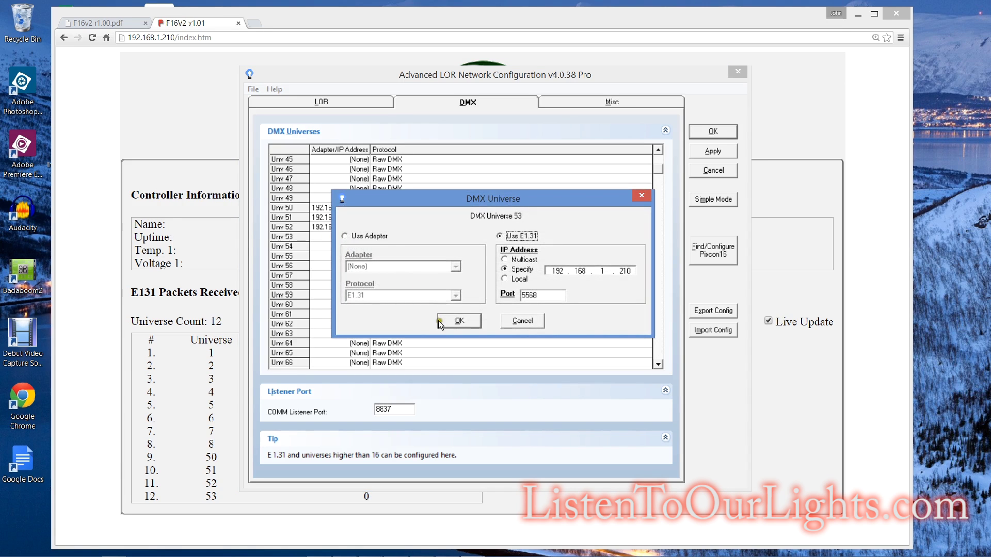
left_click(439, 320)
left_click(438, 201)
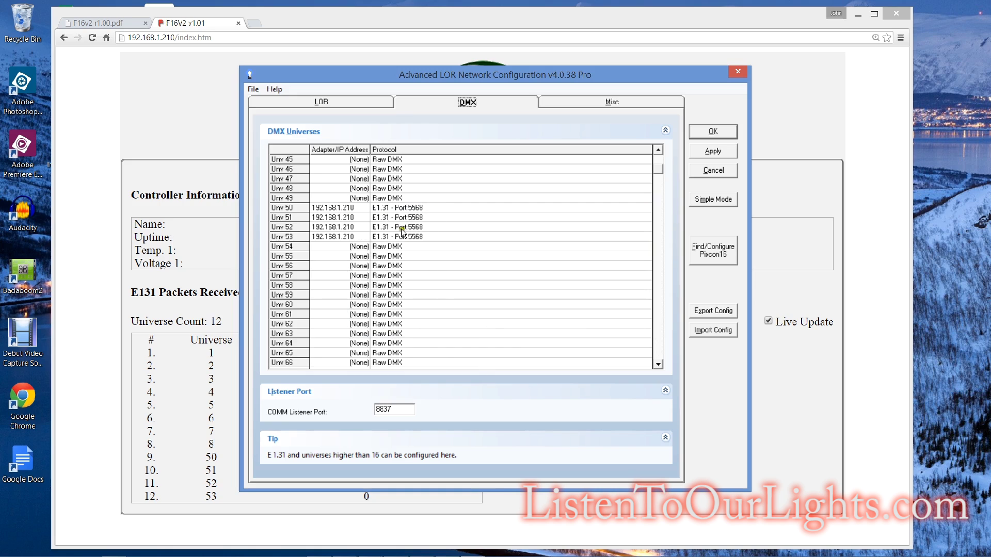
Step: Apply the changed DMX universe settings, acknowledge the network settings notice and close the network configuration
left_click(690, 179)
left_click_drag(656, 166, 657, 155)
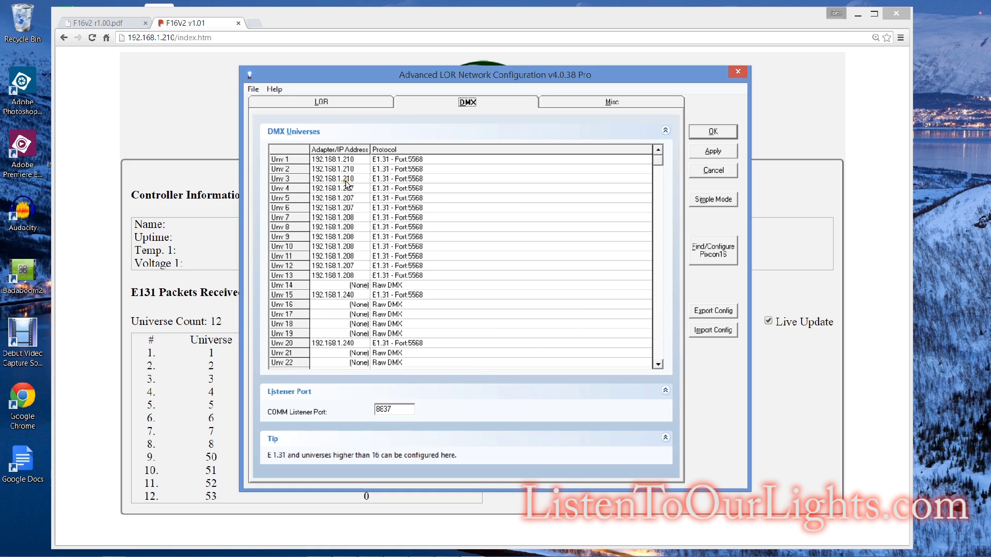
left_click(464, 243)
left_click(666, 139)
left_click(659, 176)
left_click(657, 195)
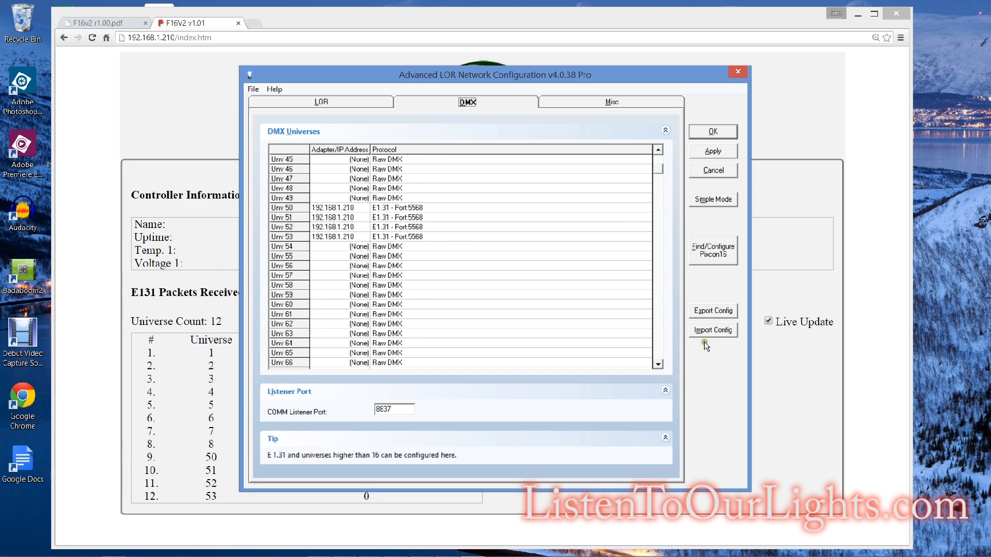
left_click(702, 150)
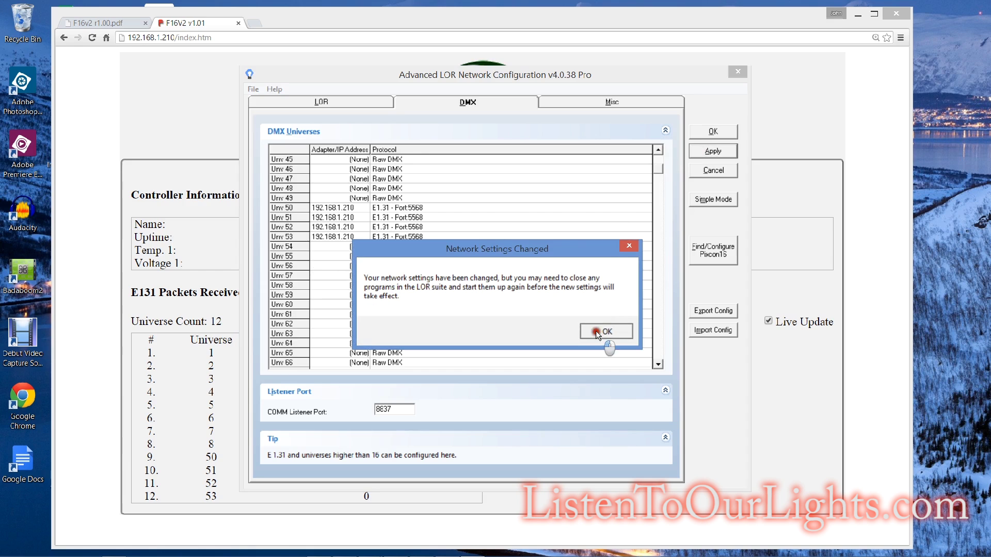
left_click(595, 330)
left_click(704, 133)
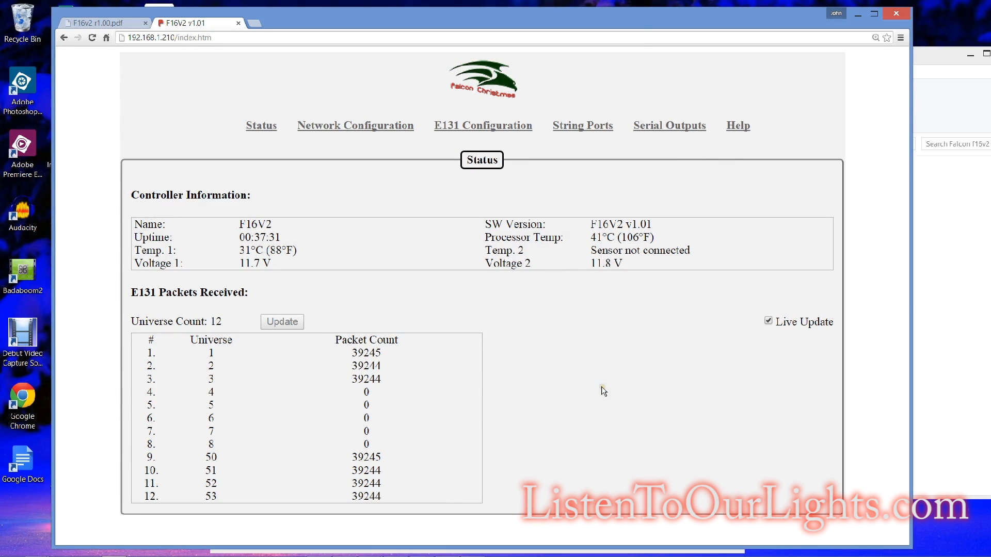
Step: Minimize the browser window and launch the Light-O-Rama Sequence Editor
left_click(855, 15)
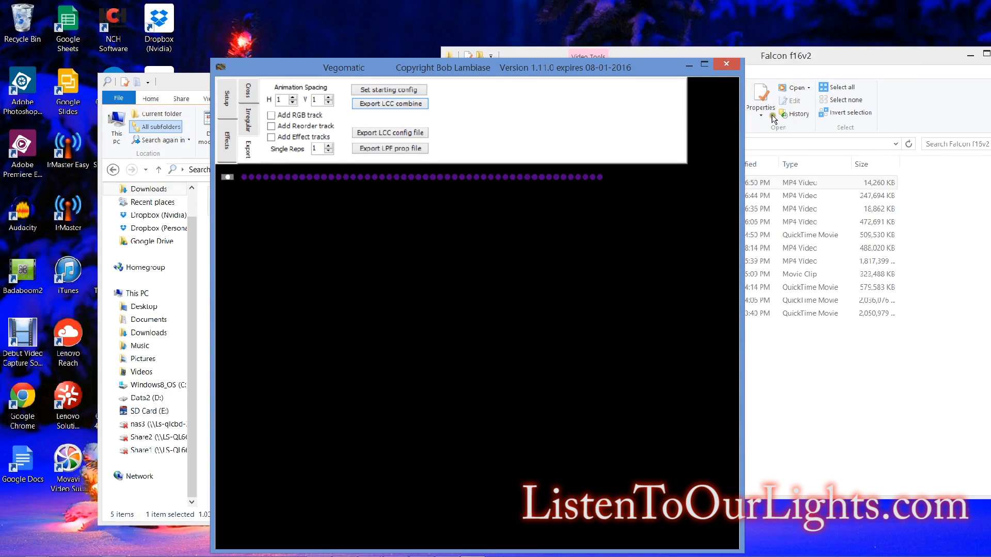
mouse_move(686, 553)
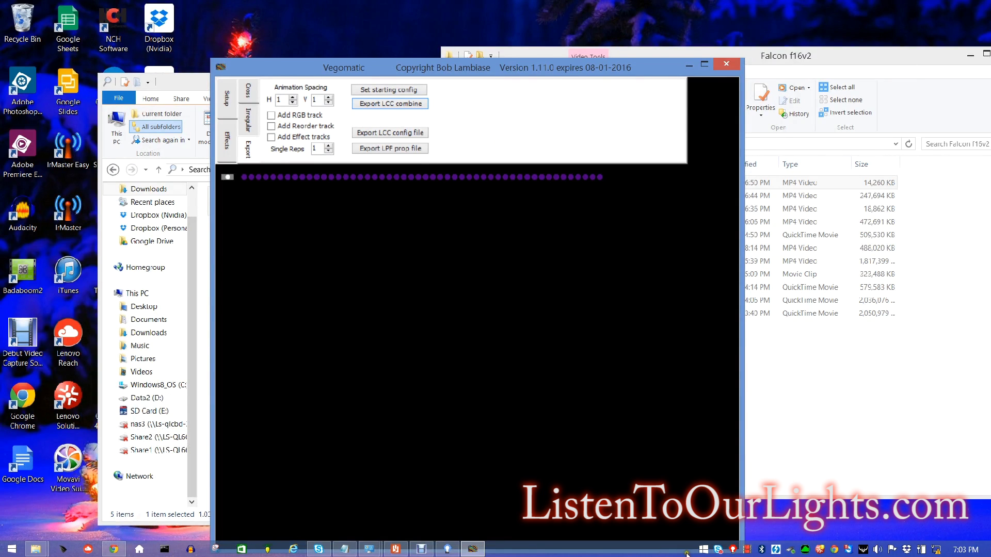
right_click(733, 551)
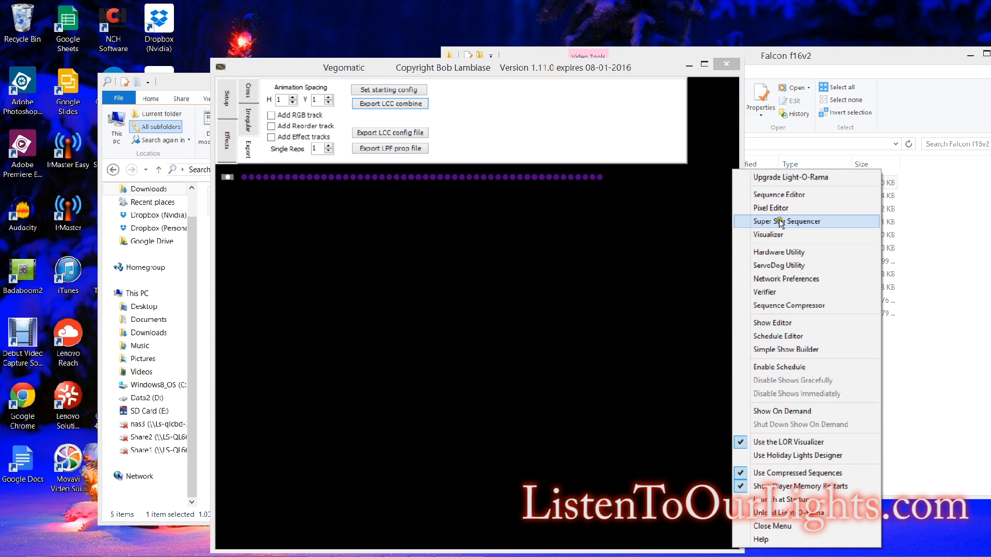
left_click(791, 195)
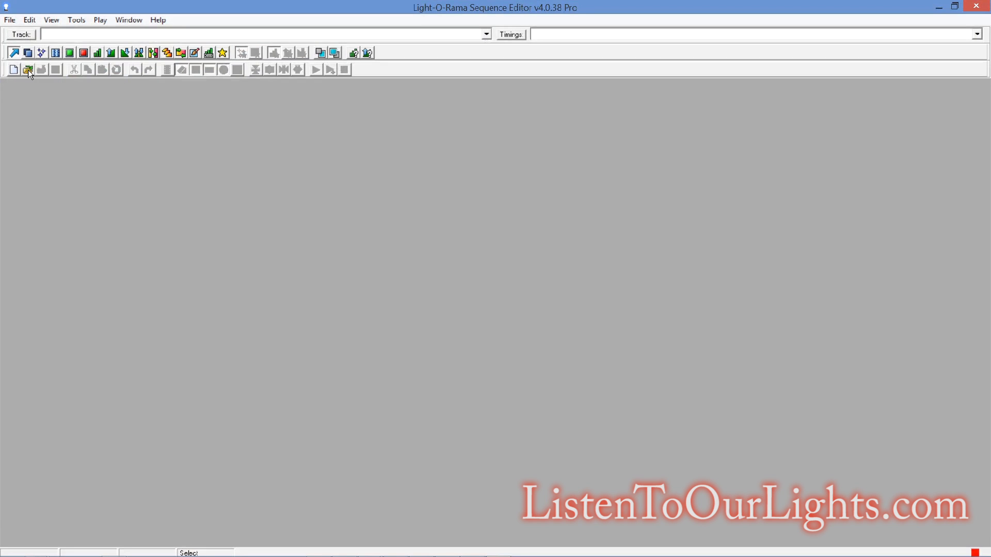
Step: Start a new musical sequence based on the media file 01 - Batman Smells.mp3
left_click(9, 19)
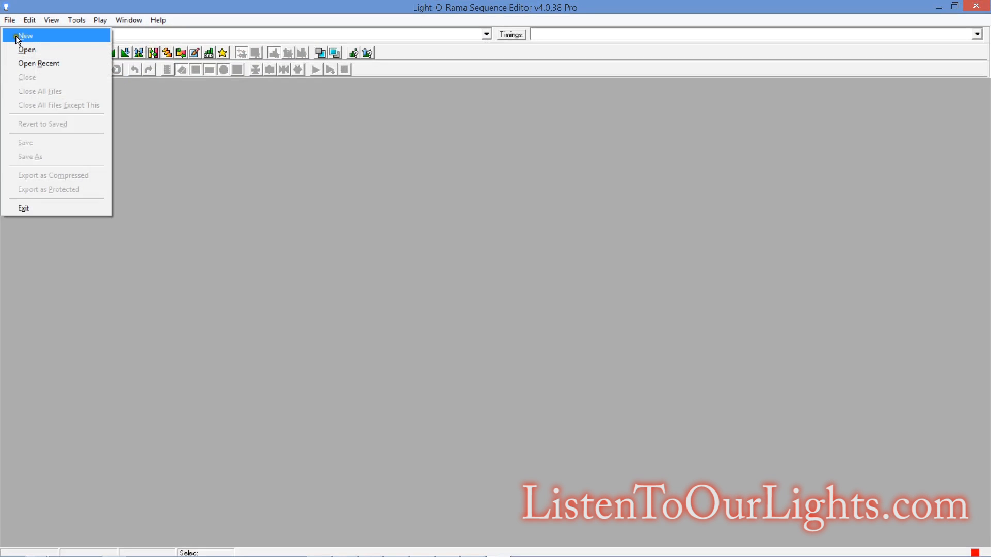
left_click(17, 36)
left_click(268, 395)
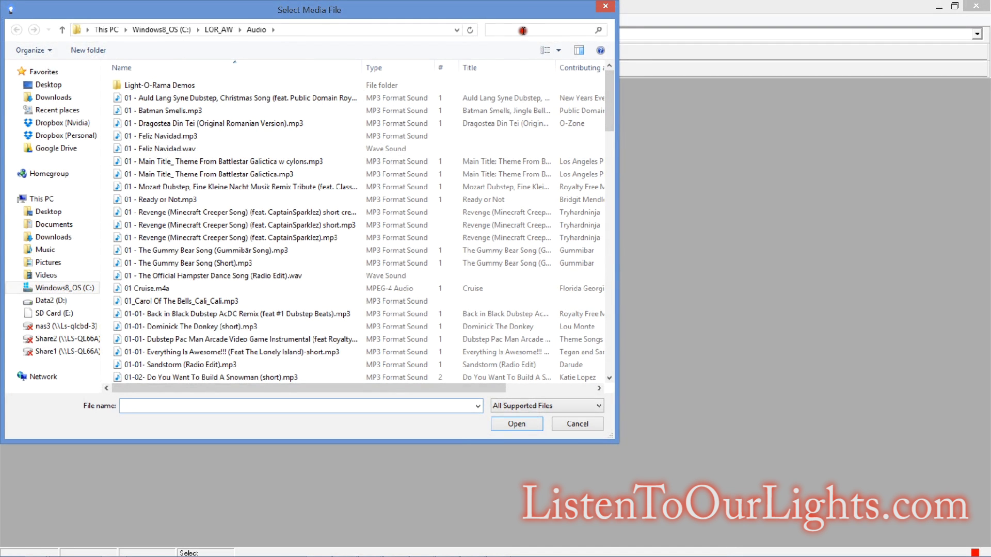
left_click(523, 31)
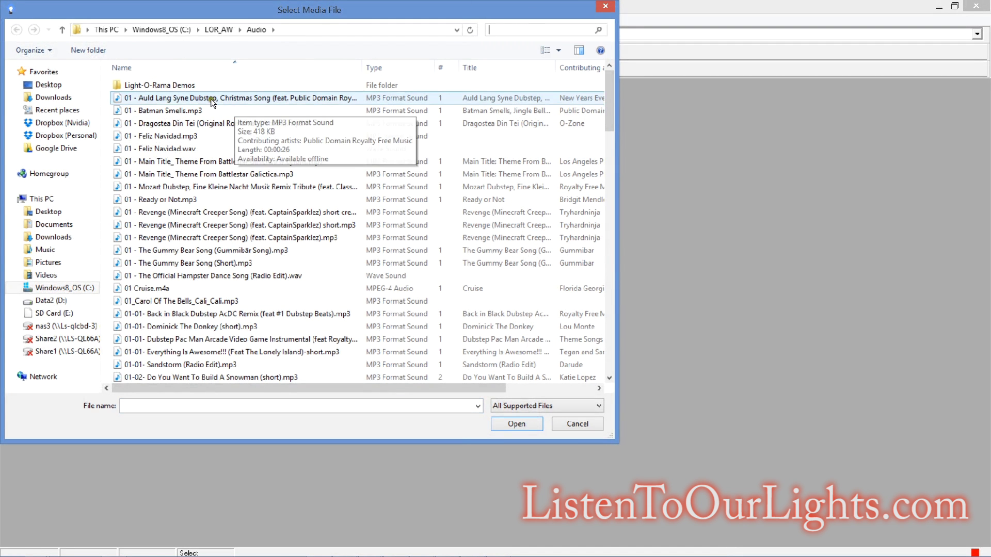
double_click(199, 110)
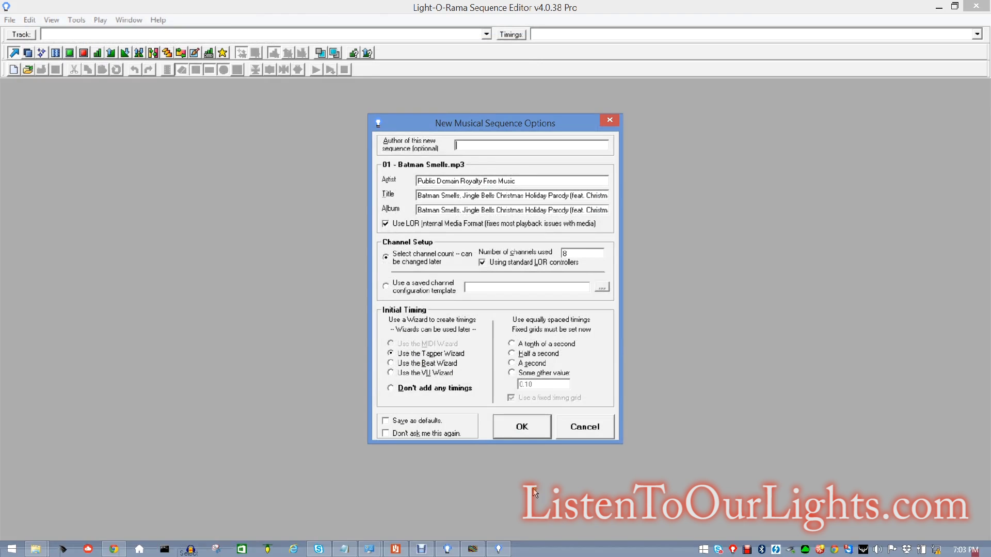
Step: Create the sequence with Beat Wizard initial timings and apply the detected tempo to the entire song
left_click(419, 363)
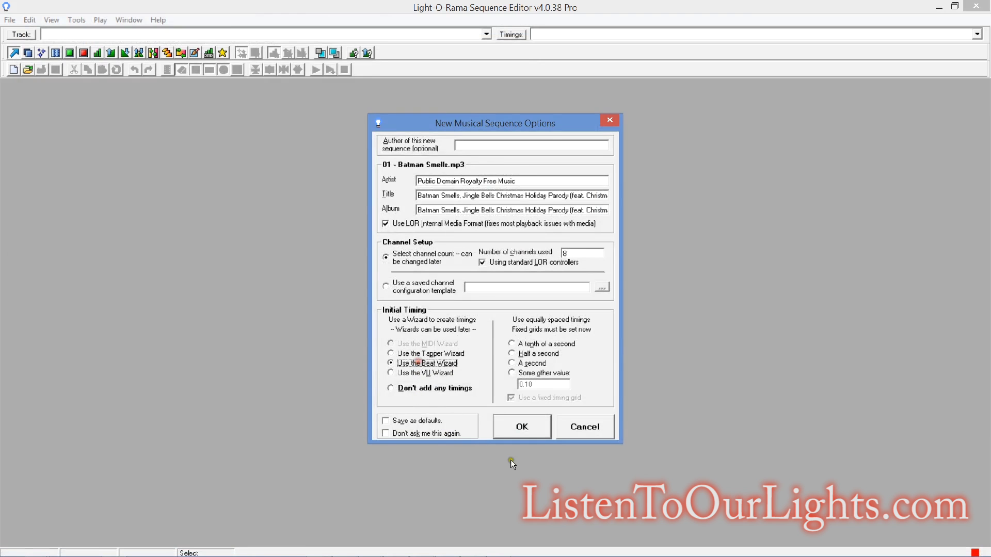
left_click(522, 428)
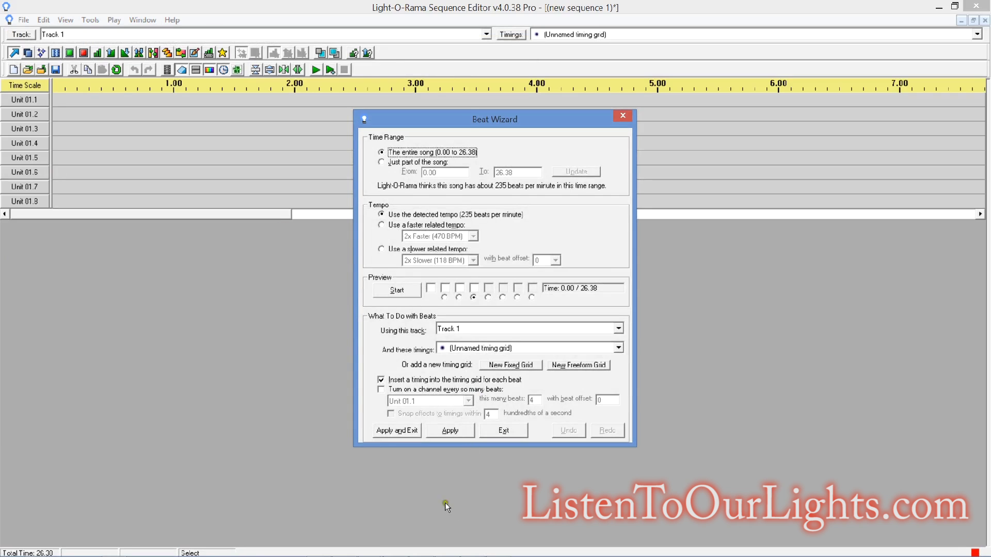
left_click(382, 434)
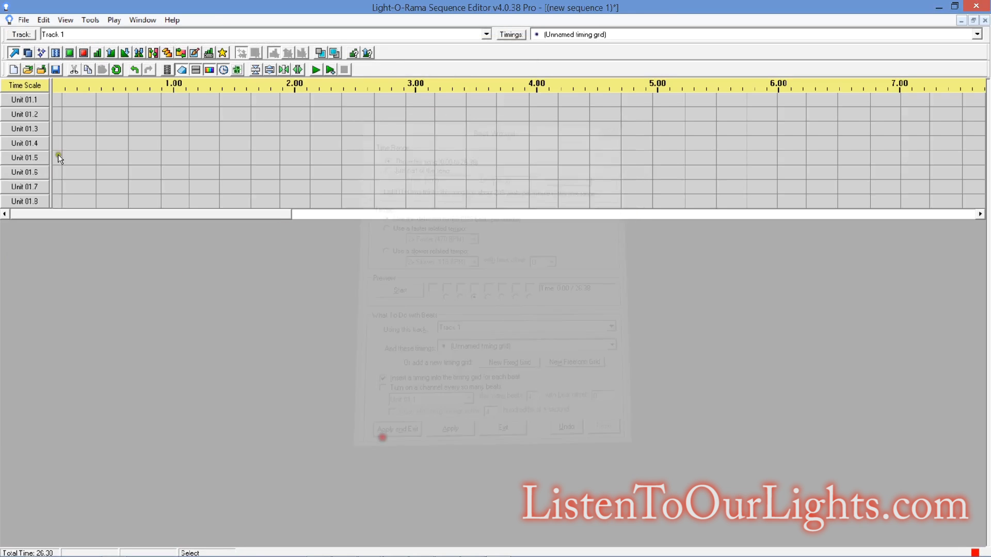
Step: Save the sequence as ZZZ FP16TEST in the Sequences folder
left_click(24, 20)
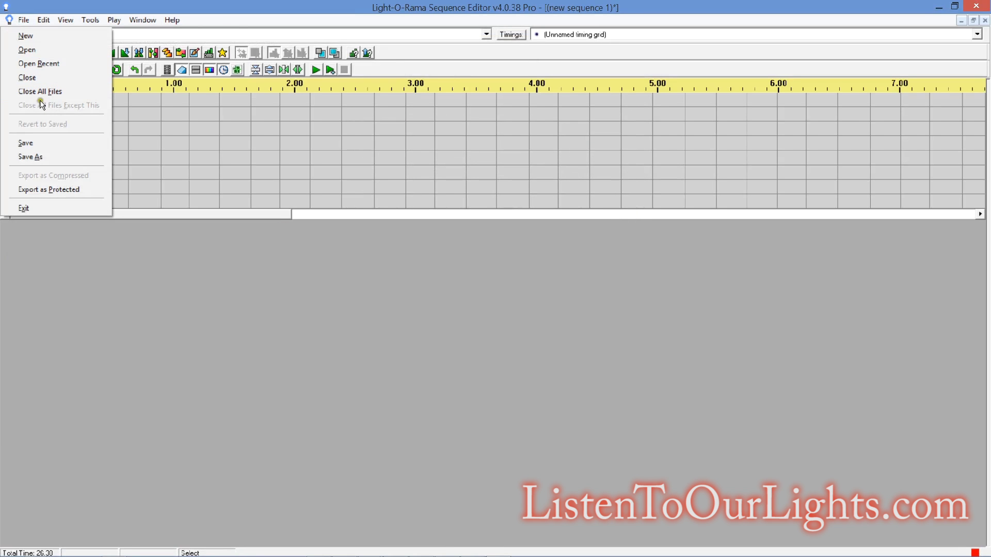
left_click(32, 157)
type("ZZZ FP16TEST")
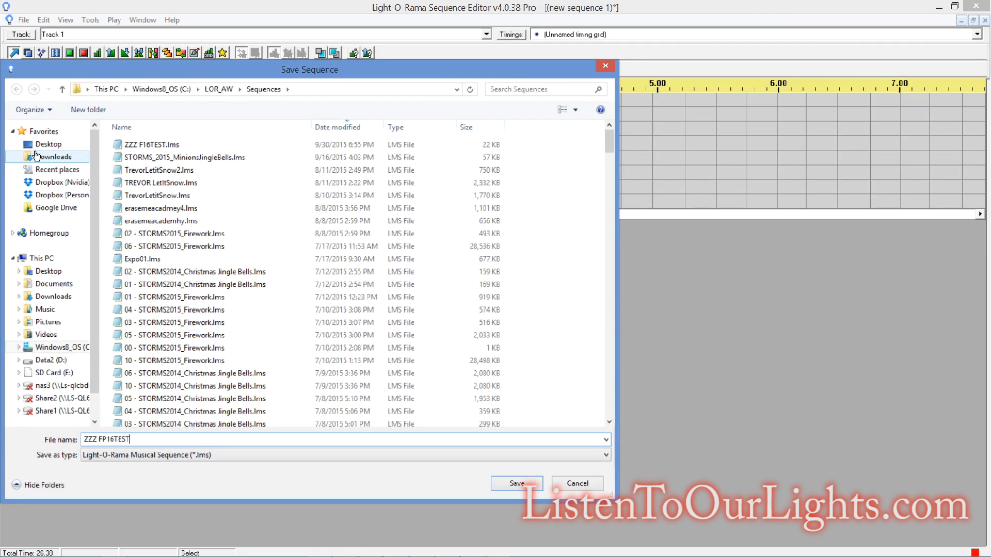
key("Return")
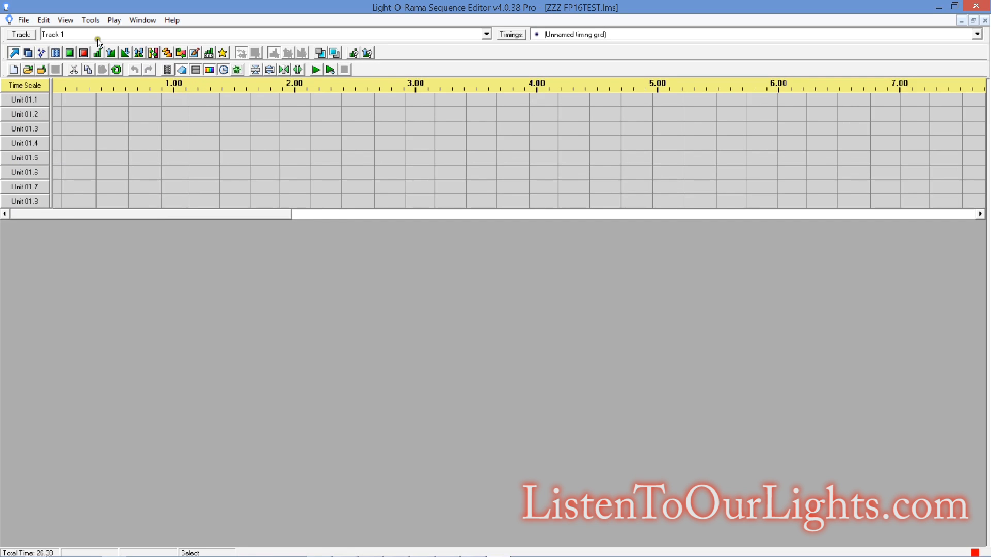
Step: Insert a DMX Universe device below Unit 01.8, using Universe 1 with 512 channels
right_click(20, 201)
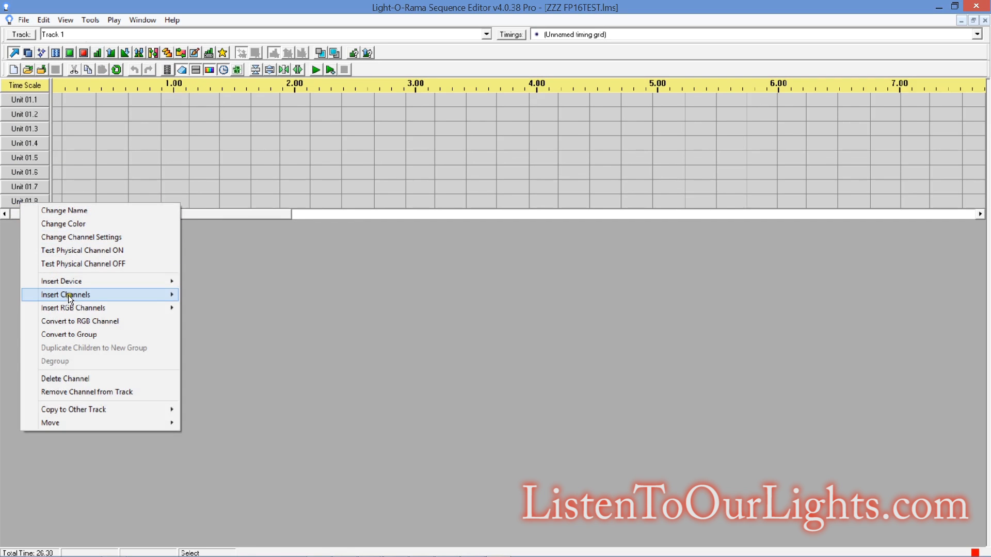
mouse_move(73, 283)
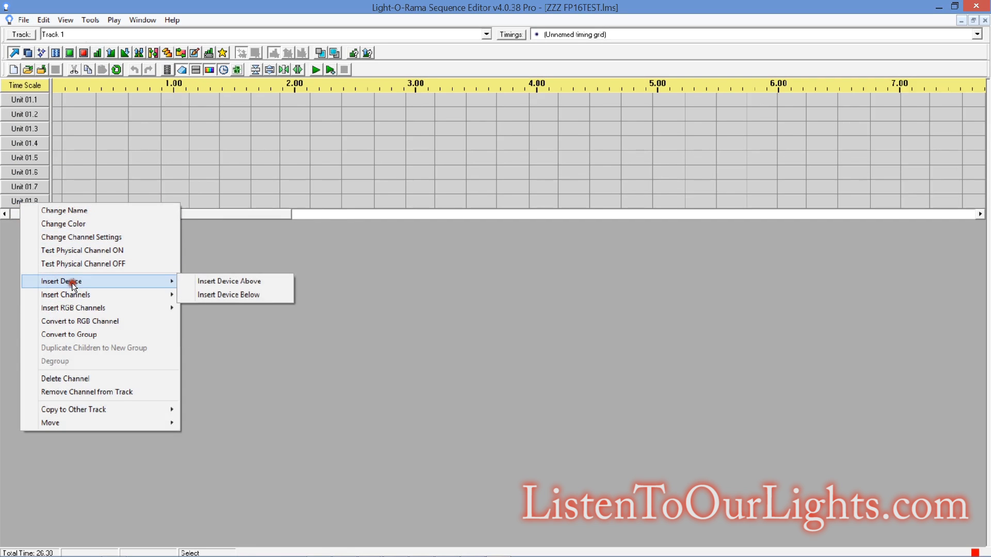
left_click(228, 296)
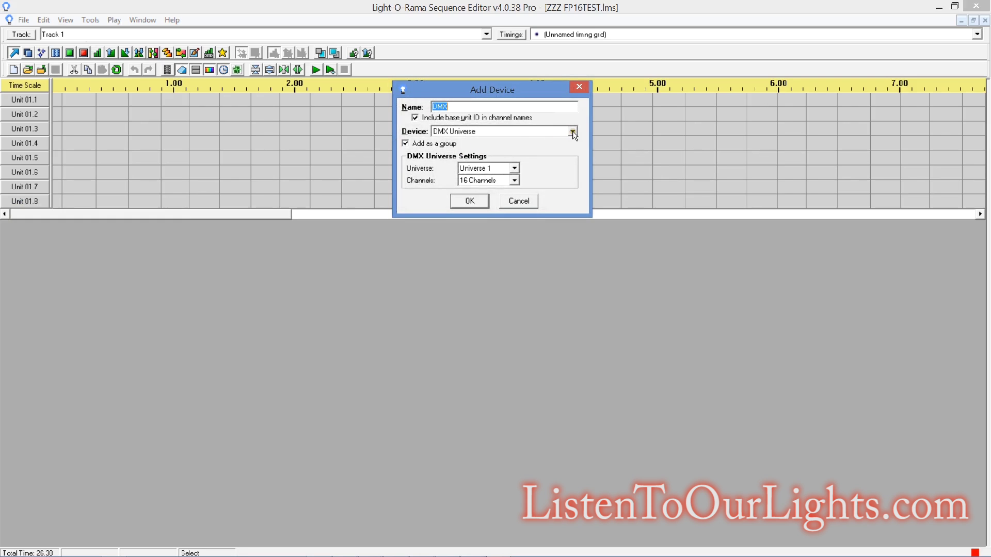
left_click(514, 180)
scroll(500, 227, "down", 3)
scroll(501, 227, "down", 3)
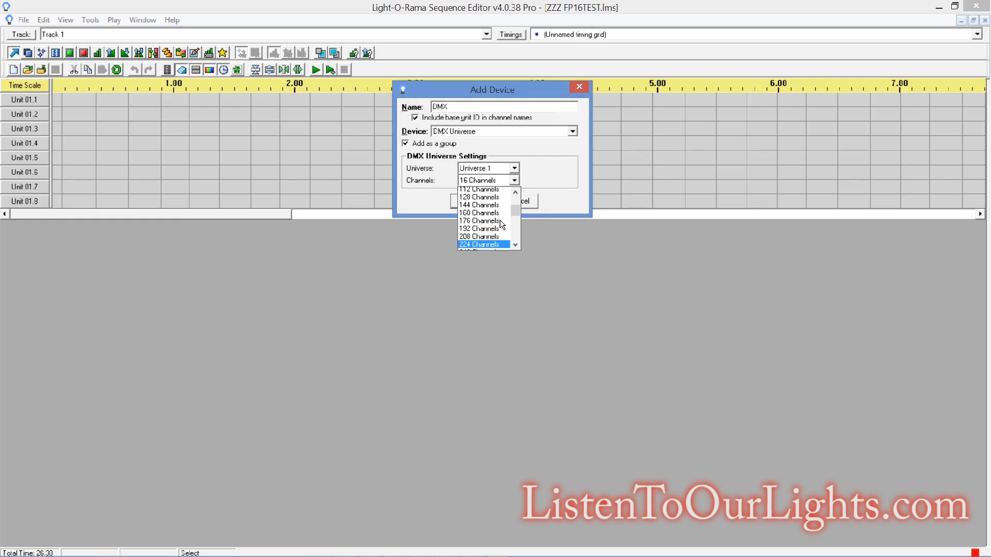
scroll(501, 217, "down", 2)
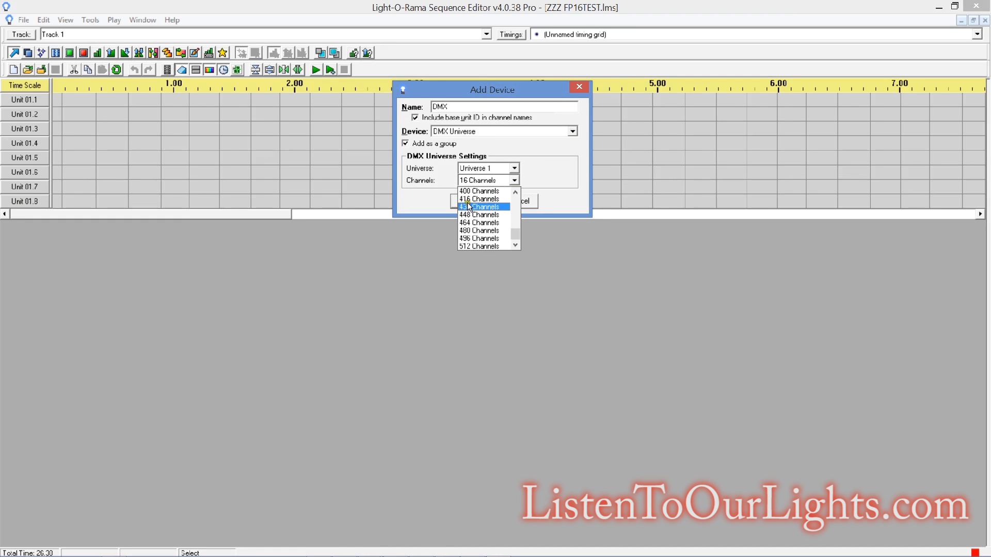
left_click(470, 247)
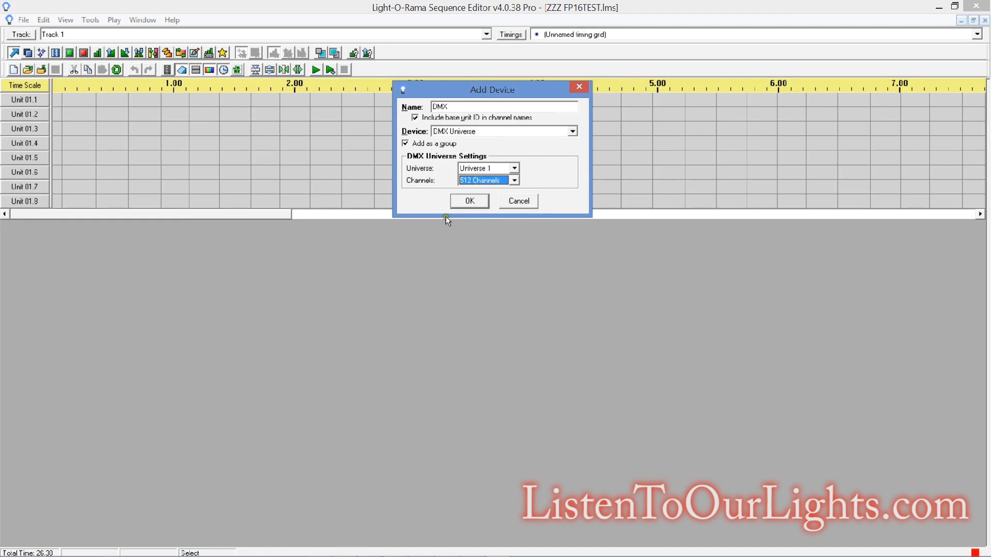
left_click(466, 203)
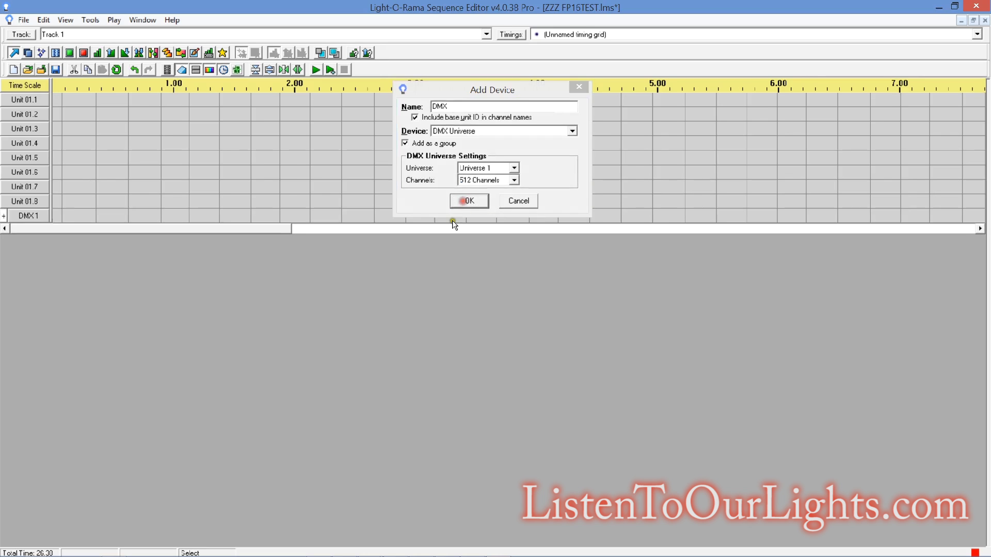
Step: Expand the DMX 1 group and examine the settings of channel DMX 1.2 without changing them
left_click(3, 215)
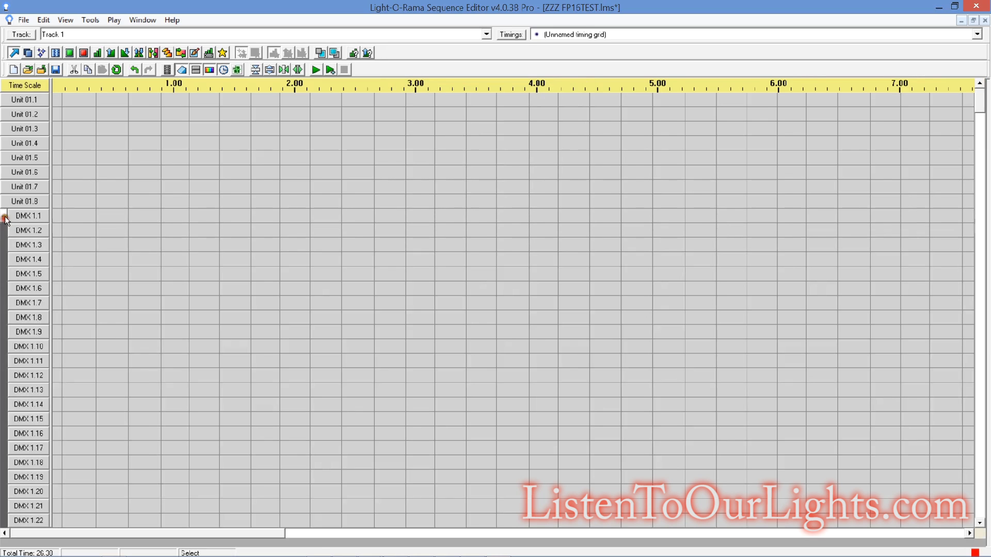
left_click(19, 230)
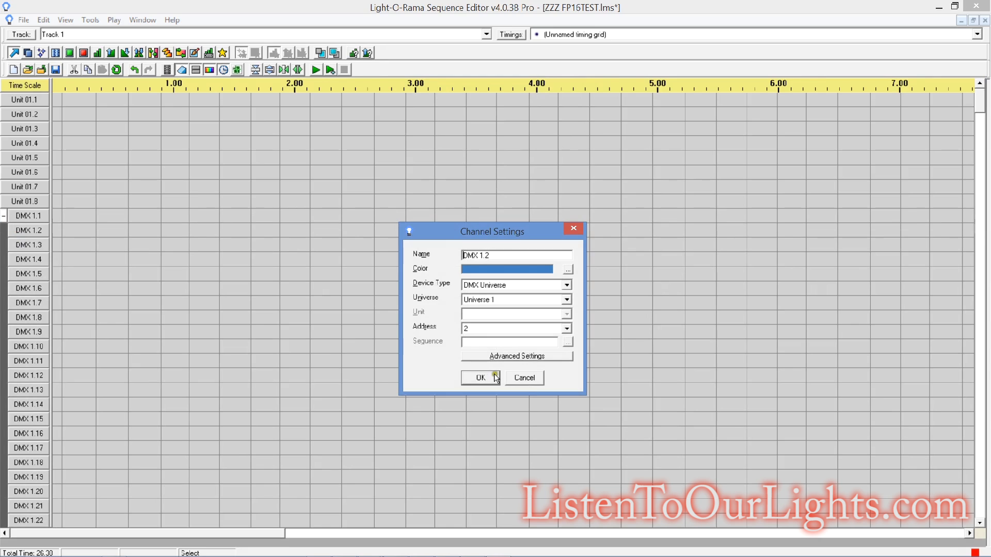
left_click(523, 376)
Step: Convert channels DMX 1.1, 1.2 and 1.3 into a single RGB channel named DMX 1.1
right_click(16, 214)
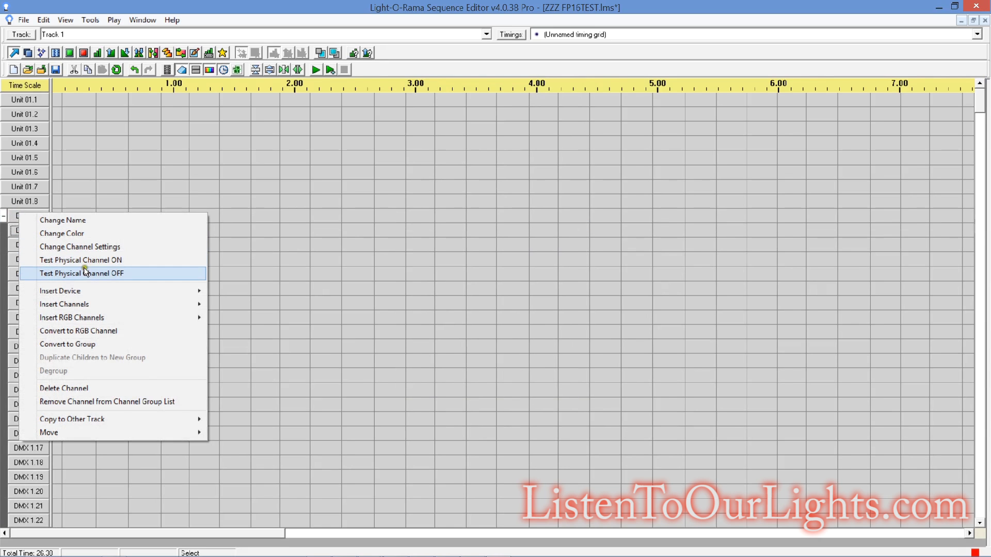
left_click(93, 332)
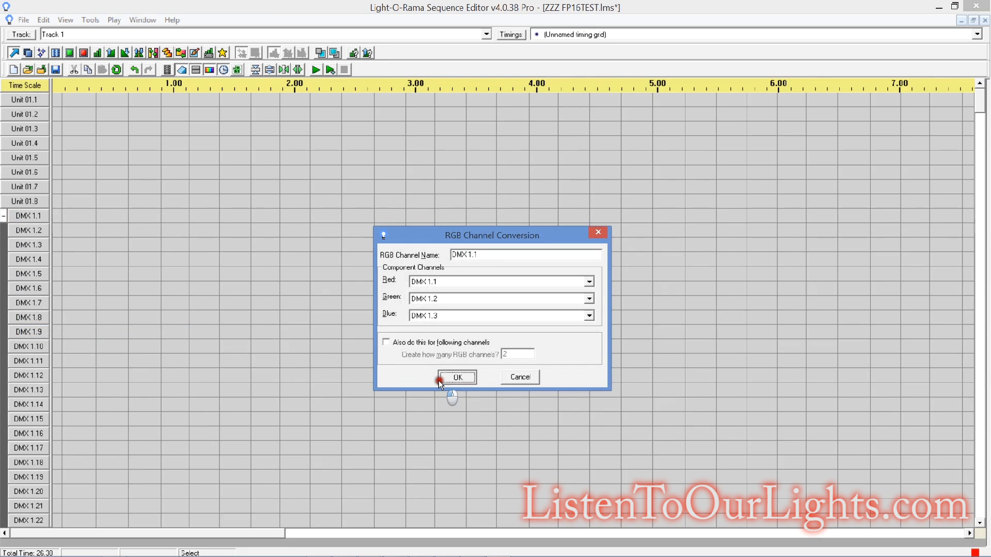
left_click(438, 380)
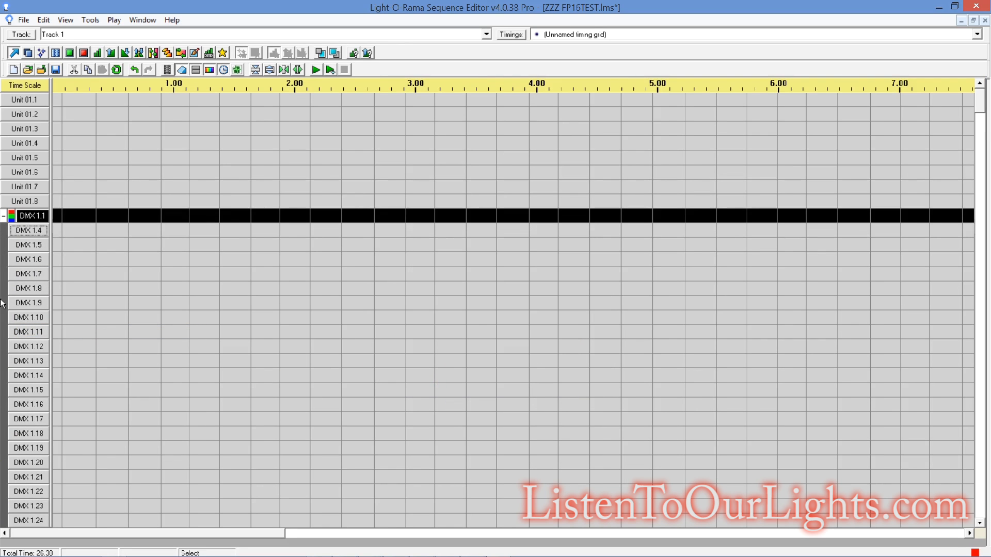
Step: Collapse the DMX 1 group and delete it from the sequence
left_click(4, 216)
right_click(21, 217)
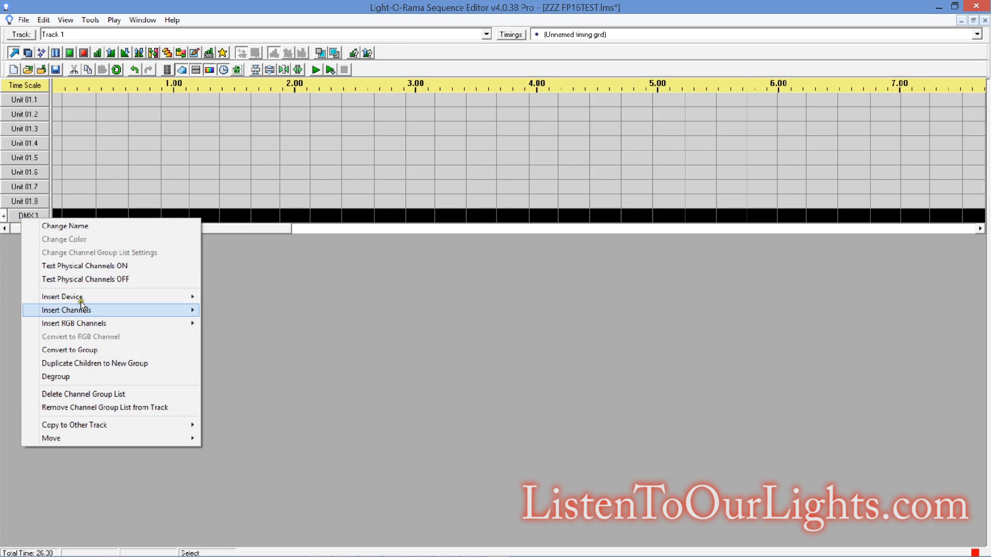
left_click(83, 396)
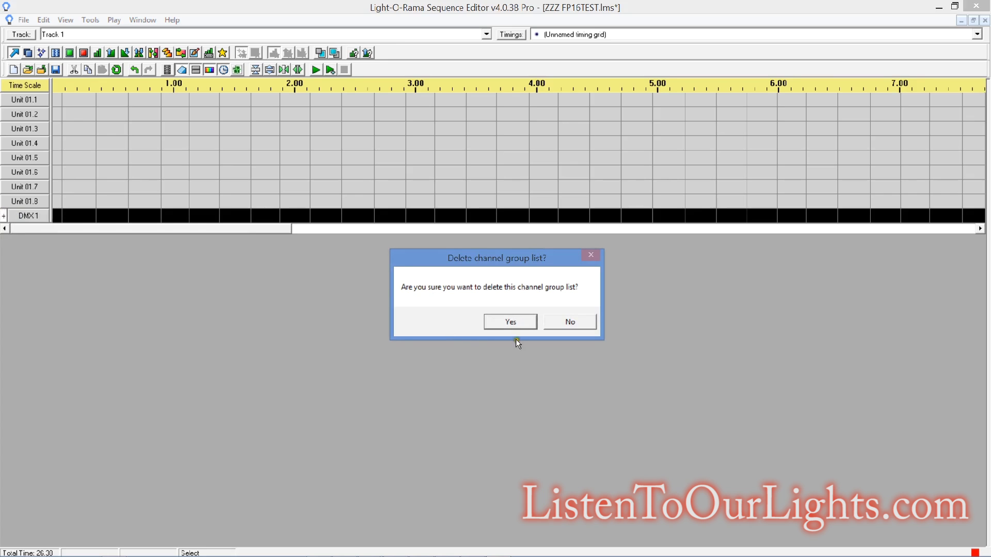
left_click(512, 321)
Step: Begin adding a new device below Unit 01.8 and choose RGB Device (Non-CCD) as its type
right_click(24, 199)
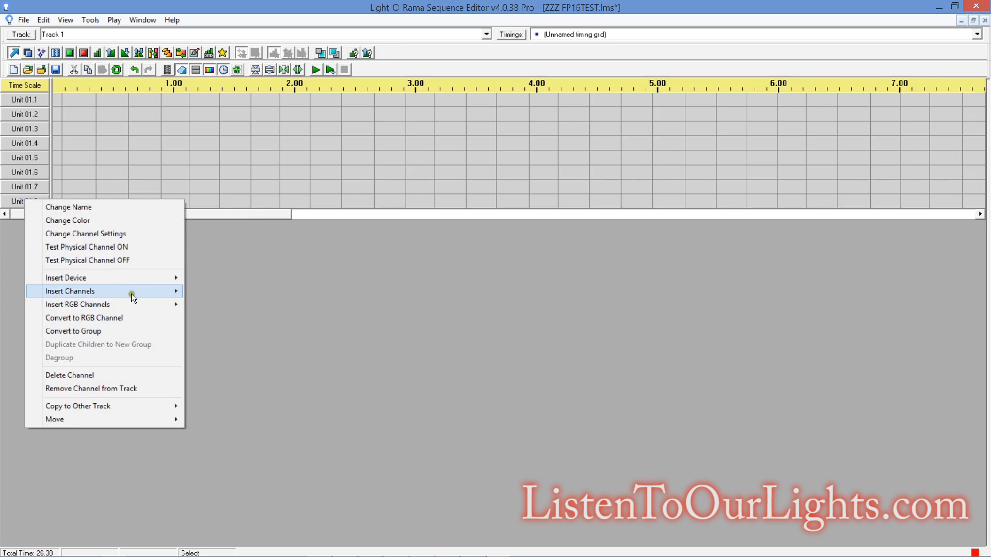
mouse_move(114, 281)
left_click(207, 290)
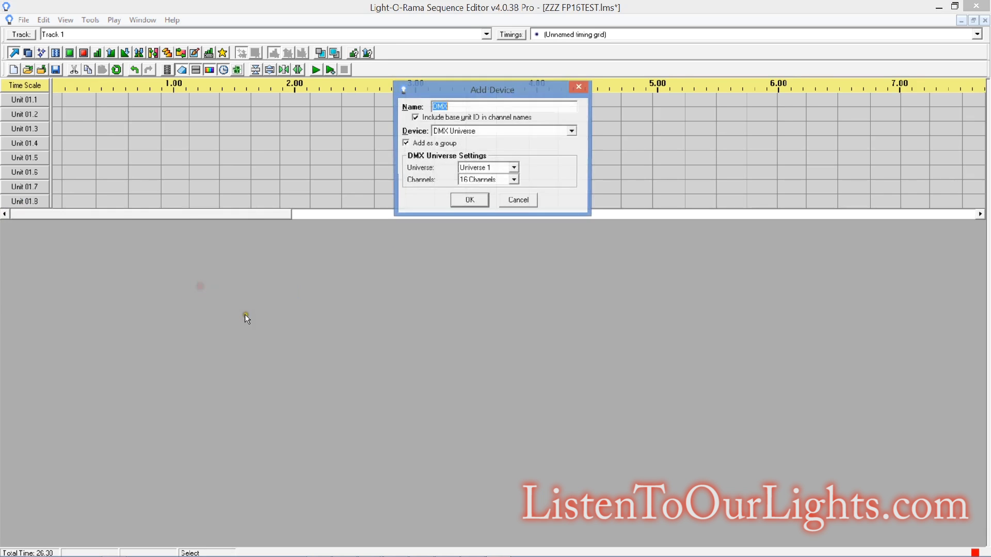
left_click(572, 131)
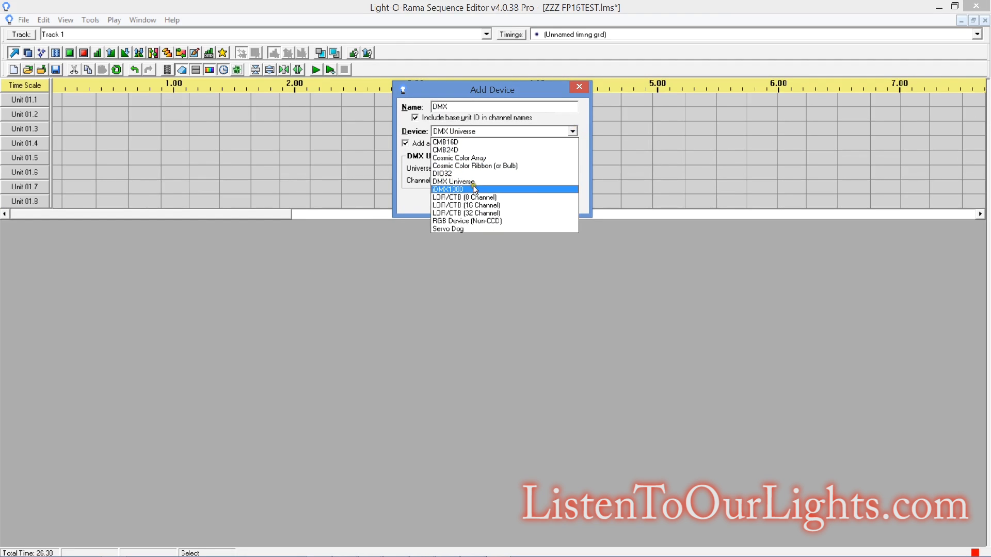
left_click(485, 222)
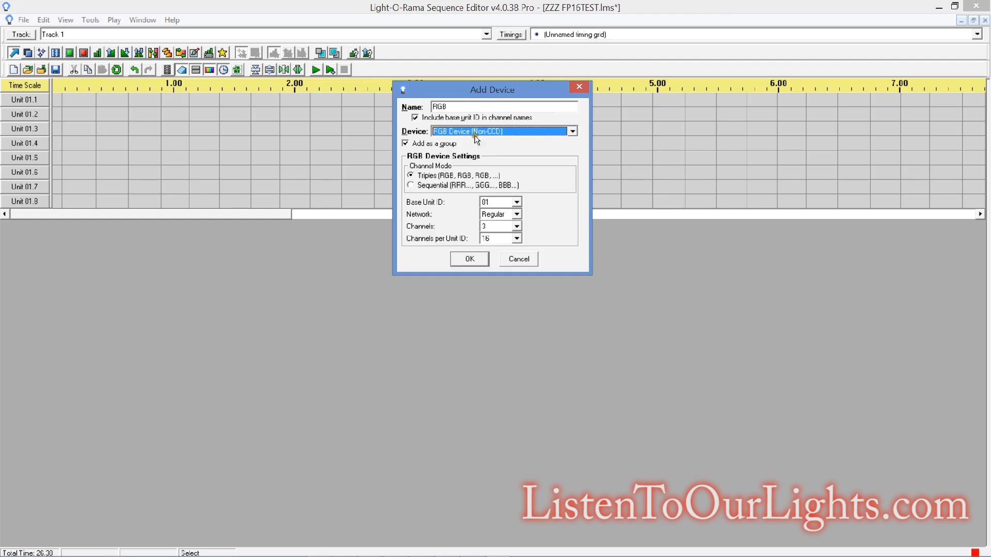
Step: Give the RGB device 48 channels on the Regular network with base unit ID 01, choose its channels per unit ID, and insert it
left_click(517, 202)
left_click(516, 202)
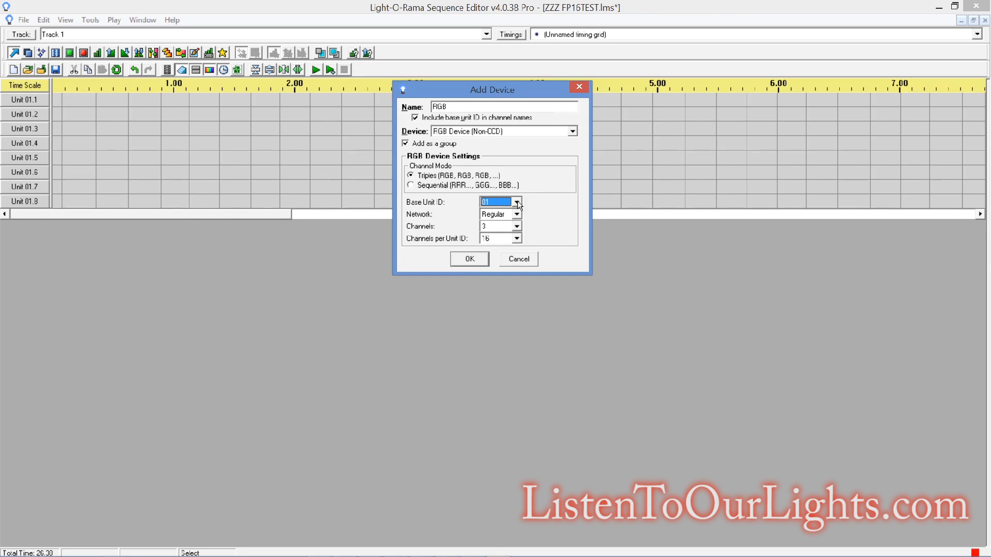
left_click(518, 215)
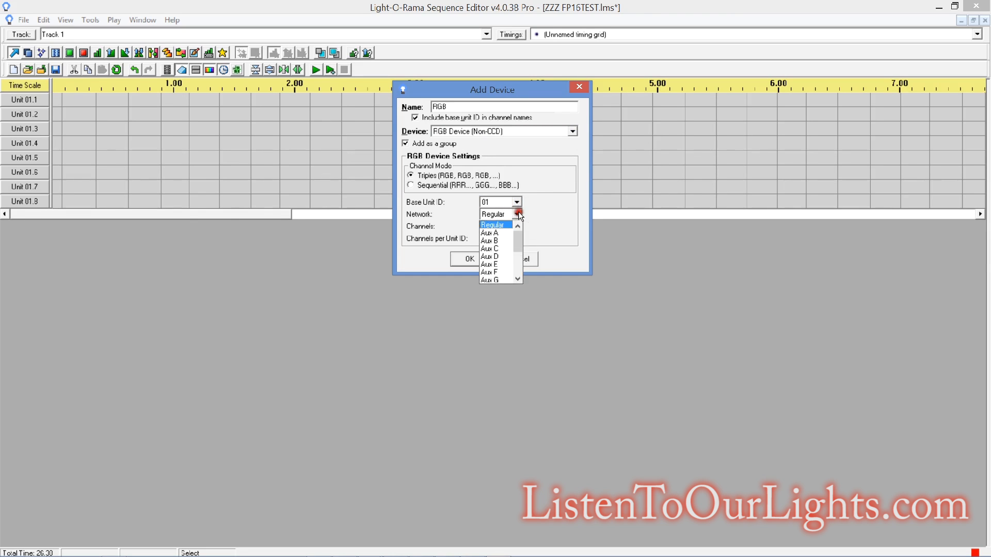
left_click_drag(517, 242, 511, 212)
left_click(502, 226)
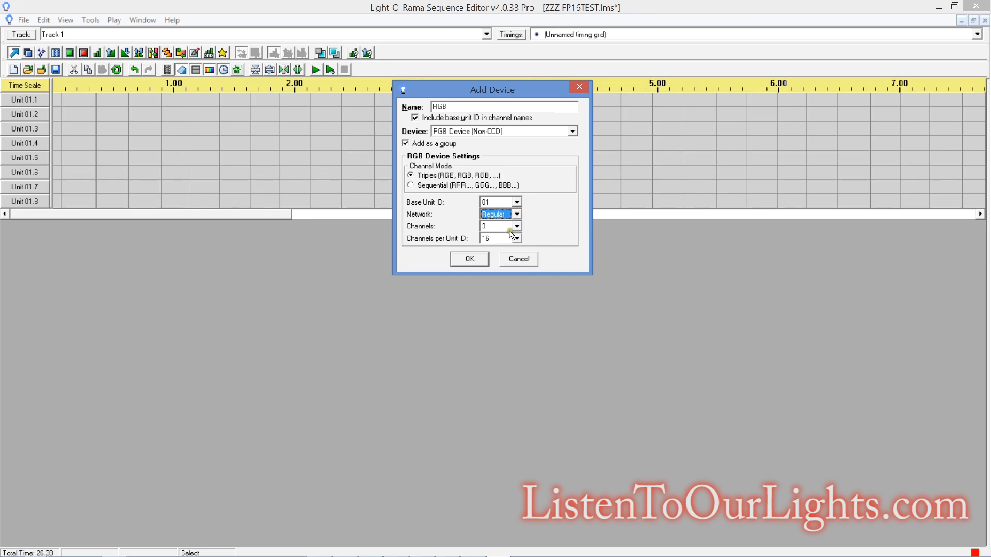
left_click(516, 226)
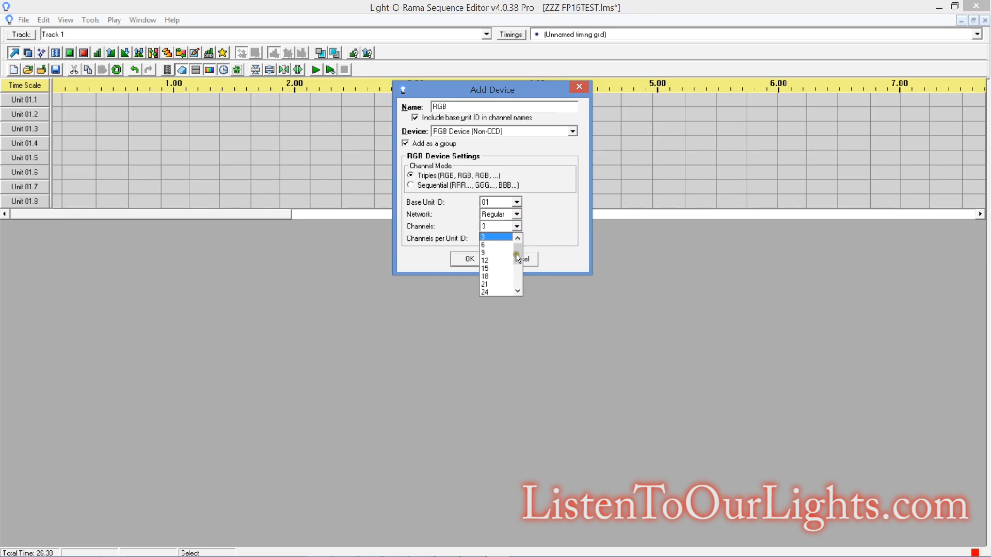
left_click_drag(516, 257, 503, 298)
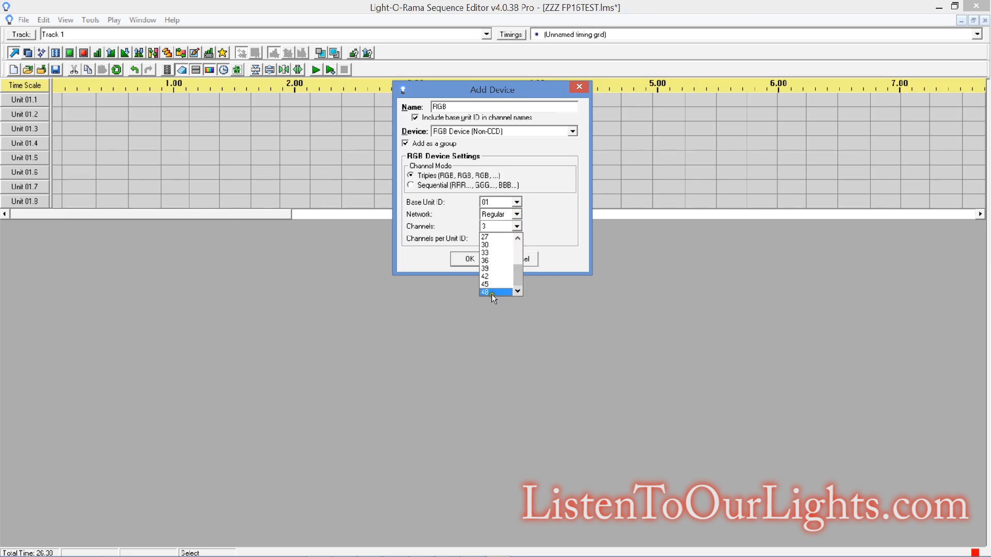
left_click(491, 292)
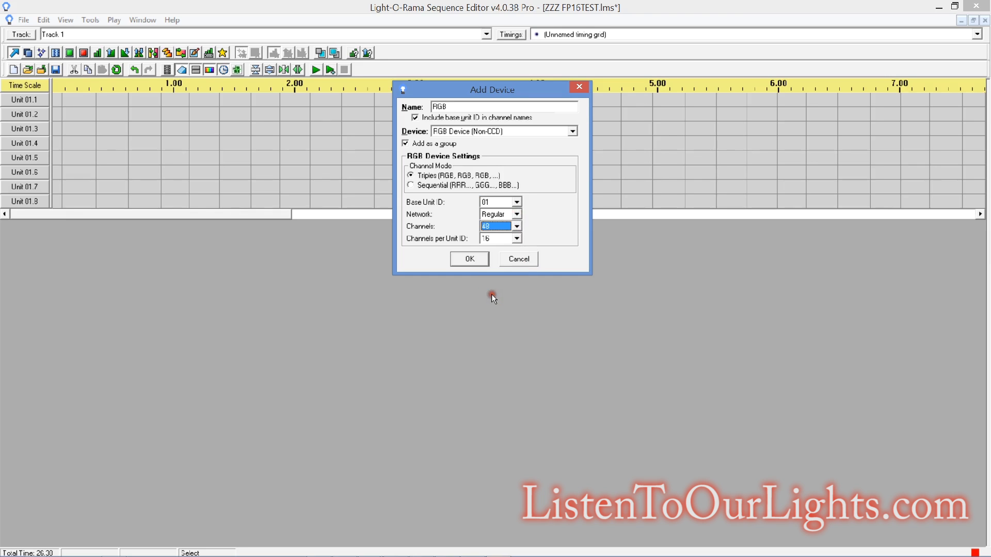
left_click(515, 240)
left_click(508, 265)
left_click(468, 259)
Step: Open the channel settings of the first pixel in the new RGB device to review them, and close them without changes
double_click(28, 215)
double_click(29, 219)
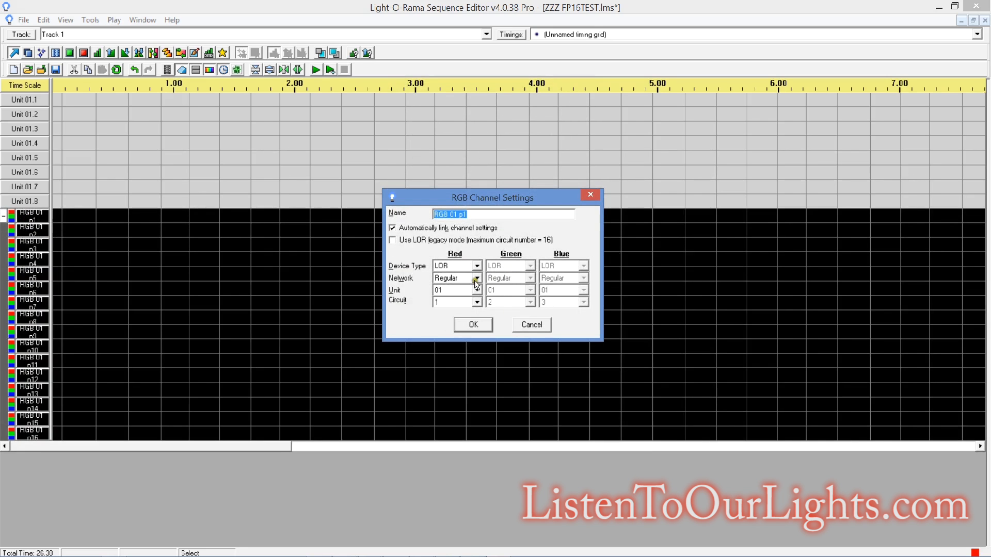
left_click(531, 324)
Step: Collapse the RGB 01 group and delete that channel group list from the sequence
left_click(4, 215)
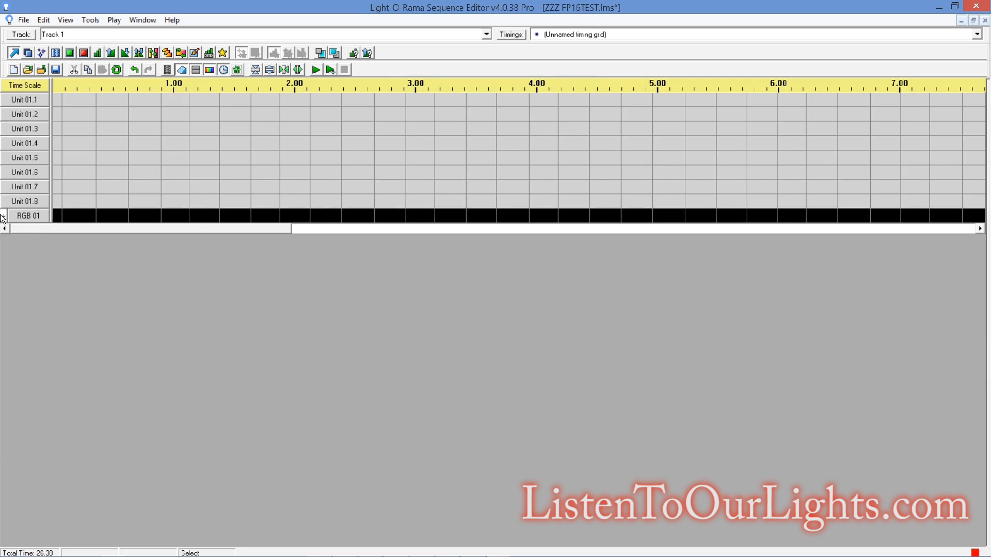
right_click(20, 216)
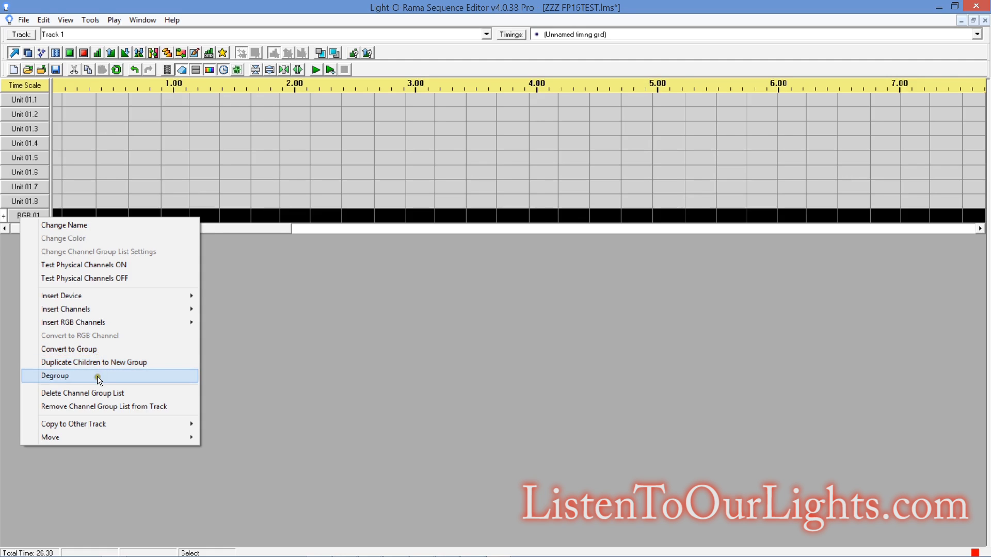
left_click(96, 390)
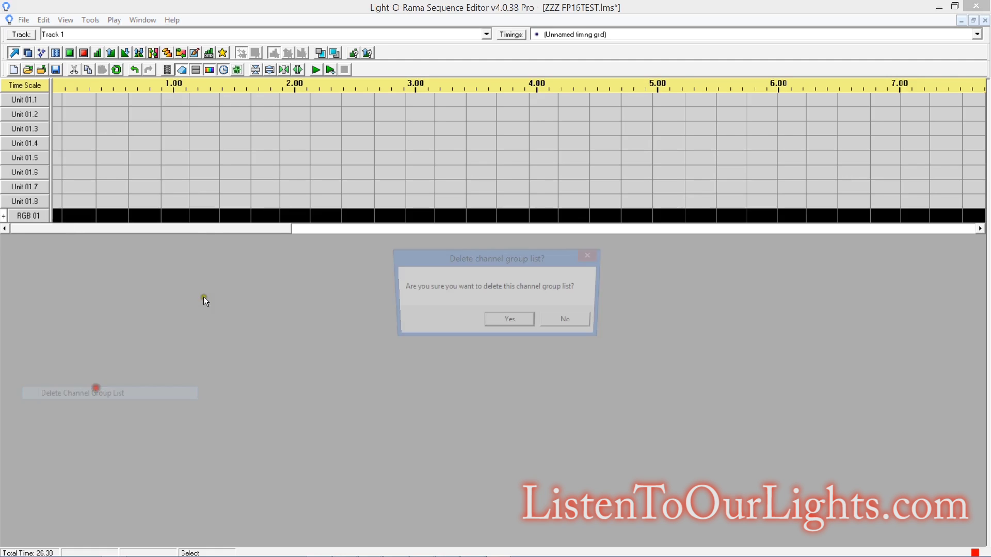
left_click(529, 329)
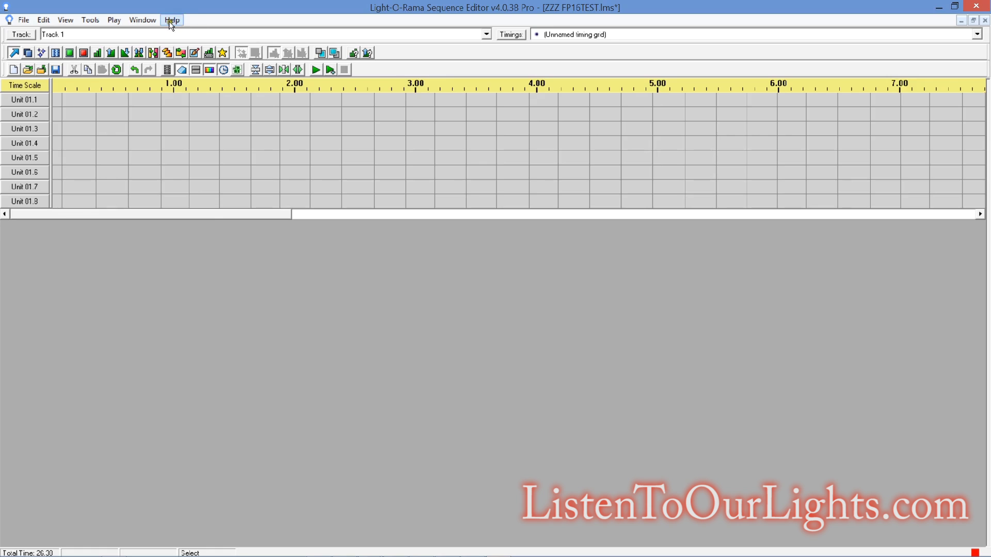
right_click(39, 197)
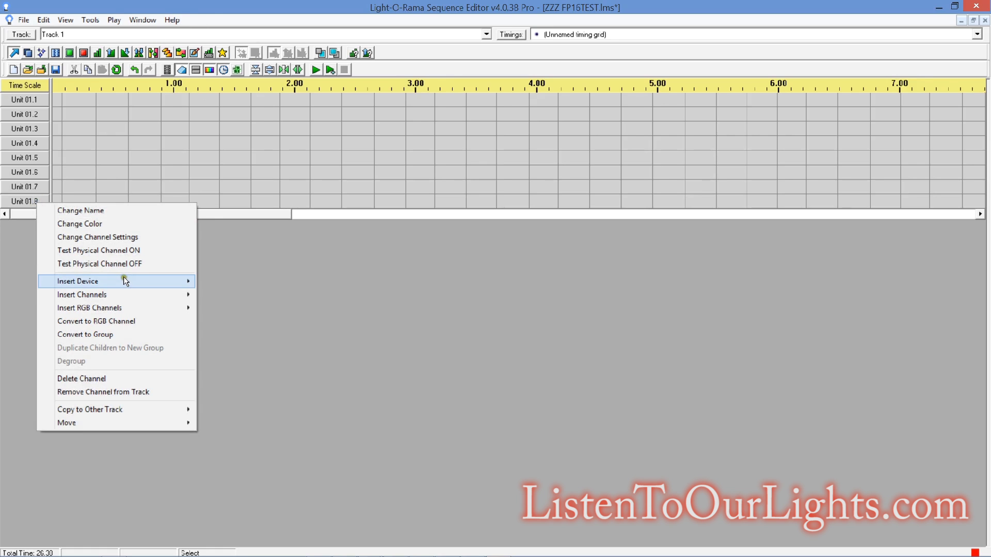
mouse_move(100, 305)
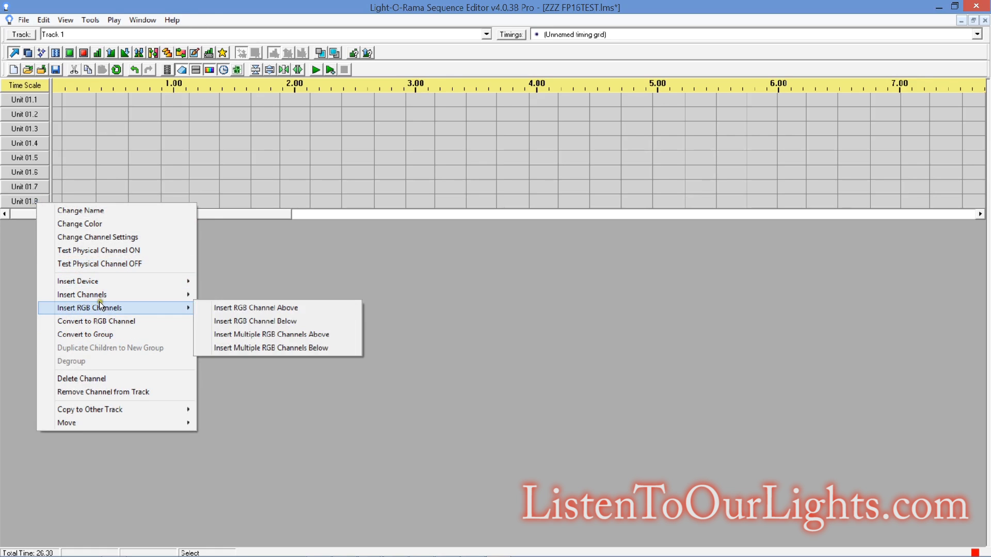
left_click(634, 374)
Step: Save the sequence and export its channel configuration to a file named ZZZ 1
left_click(55, 70)
left_click(43, 19)
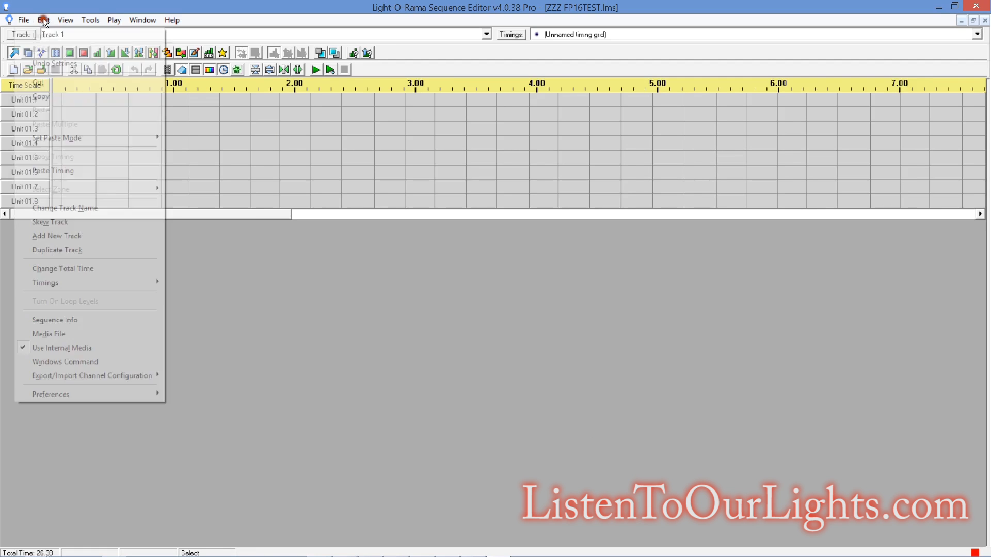
mouse_move(110, 375)
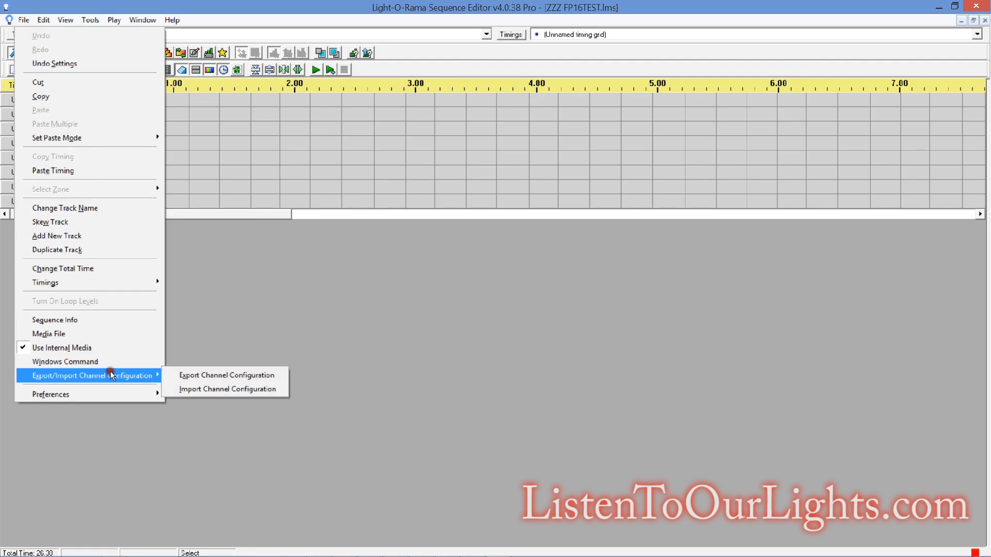
left_click(262, 375)
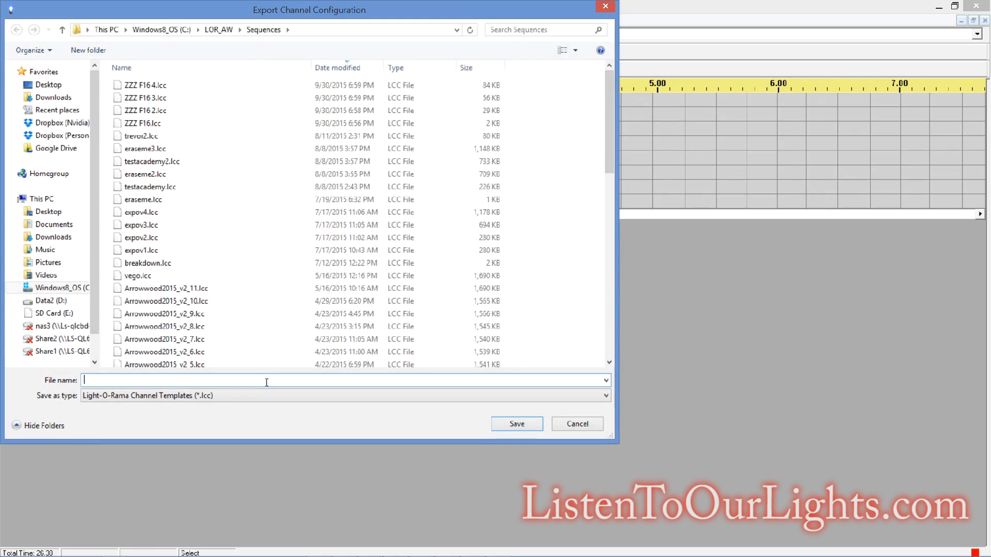
type("ZZZ 1")
key("Return")
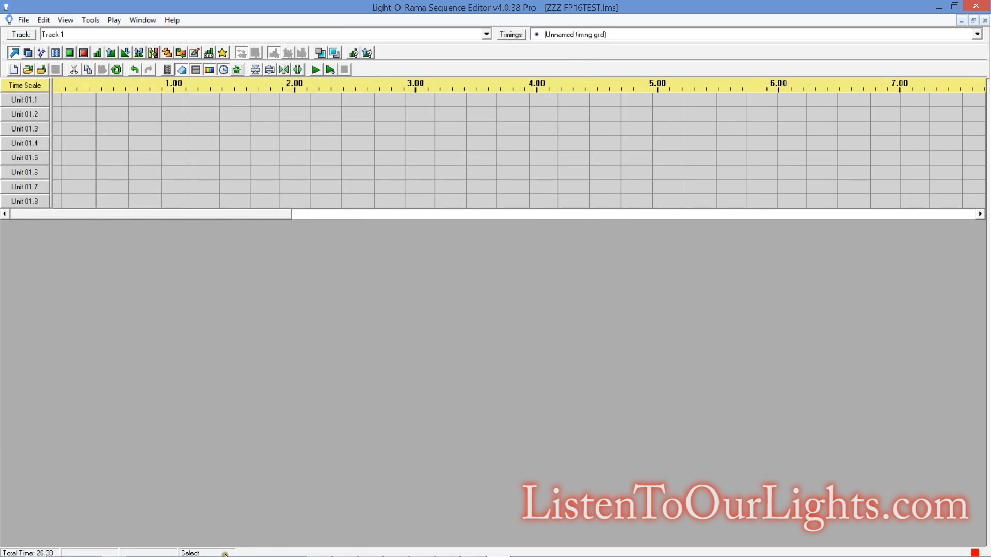
Step: Switch to Vegomatic, set the low universe of the 50-pixel string to Univ 001, and save the SF settings
left_click(472, 549)
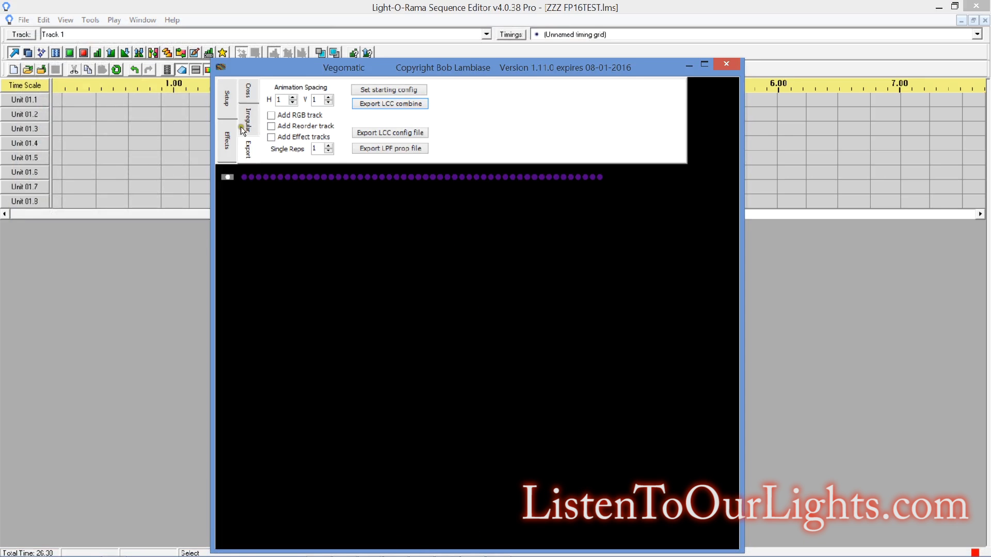
left_click(230, 91)
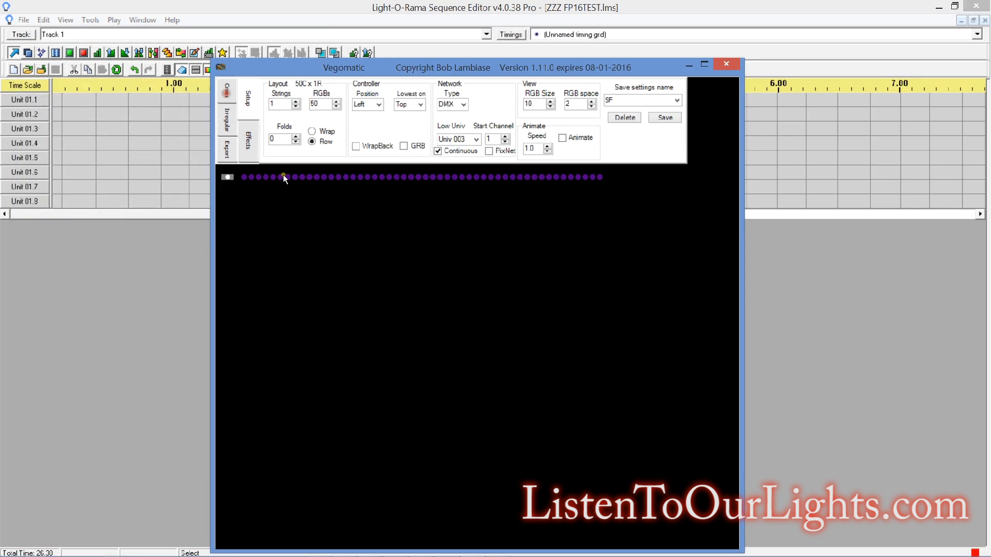
left_click(474, 139)
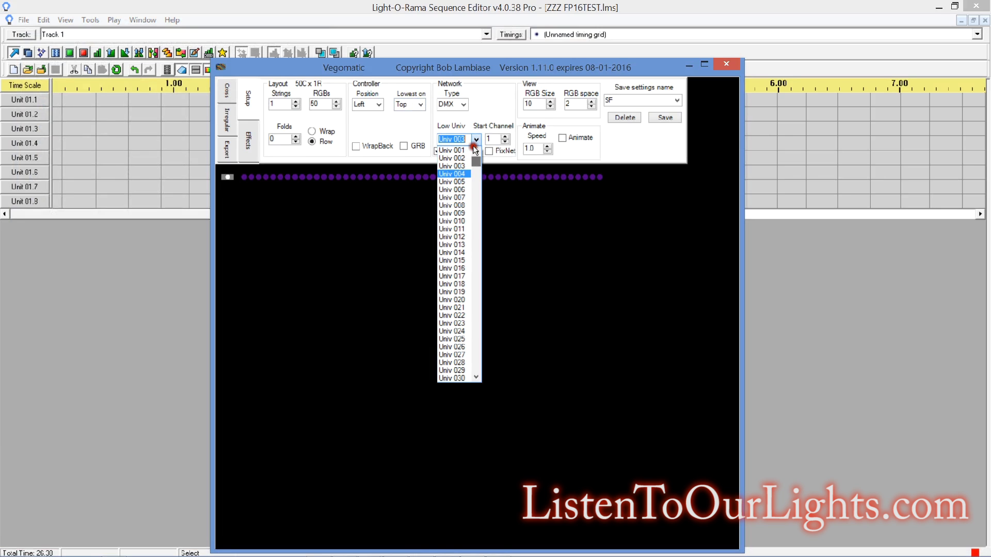
scroll(454, 206, "up", 1)
left_click(452, 150)
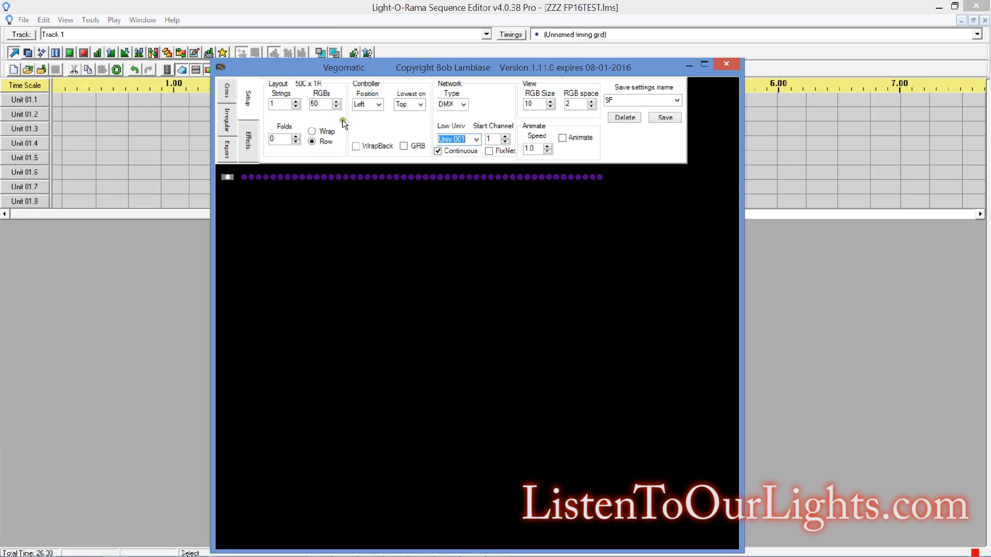
left_click(293, 107)
left_click(665, 118)
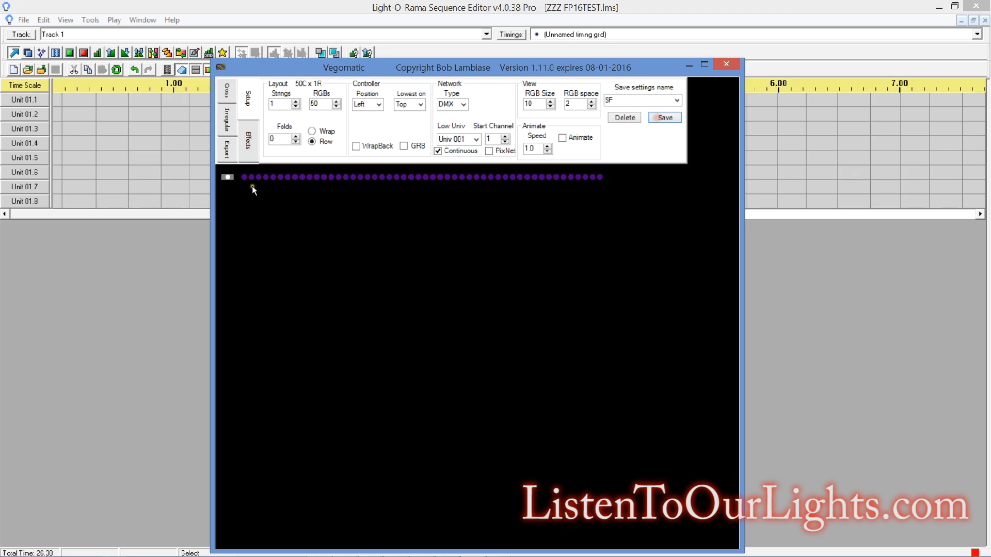
Step: Set ZZZ 1.lcc as the starting configuration for the export
left_click(229, 151)
left_click(385, 91)
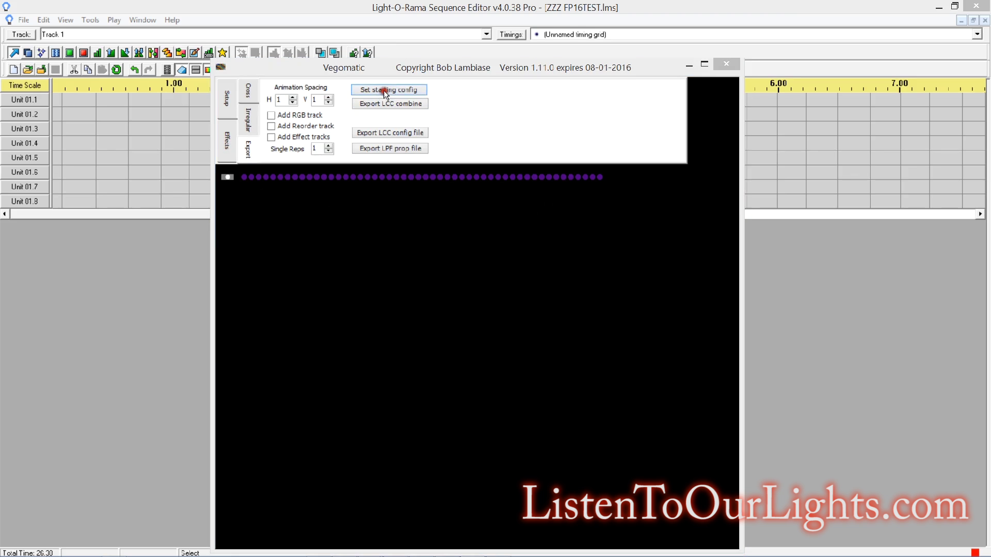
left_click(363, 161)
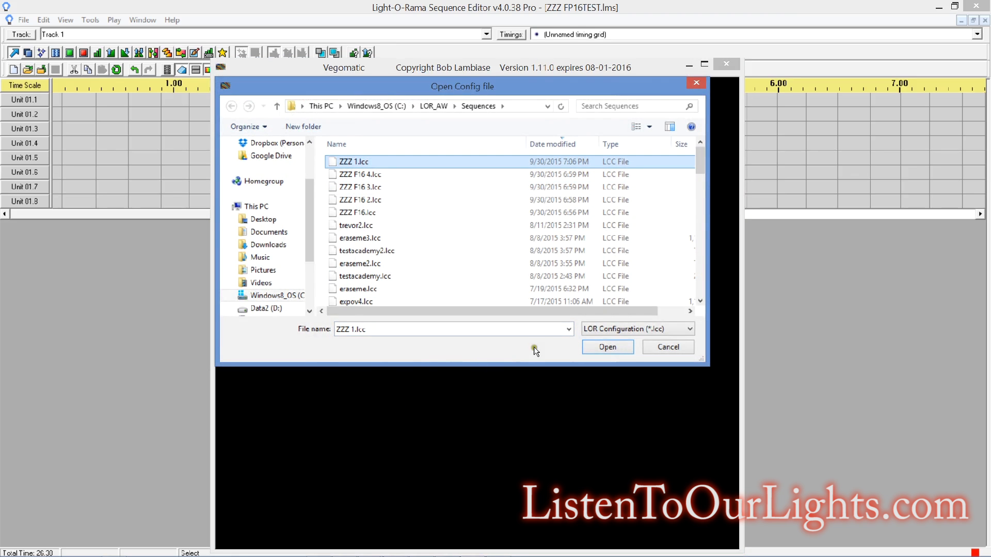
left_click(591, 347)
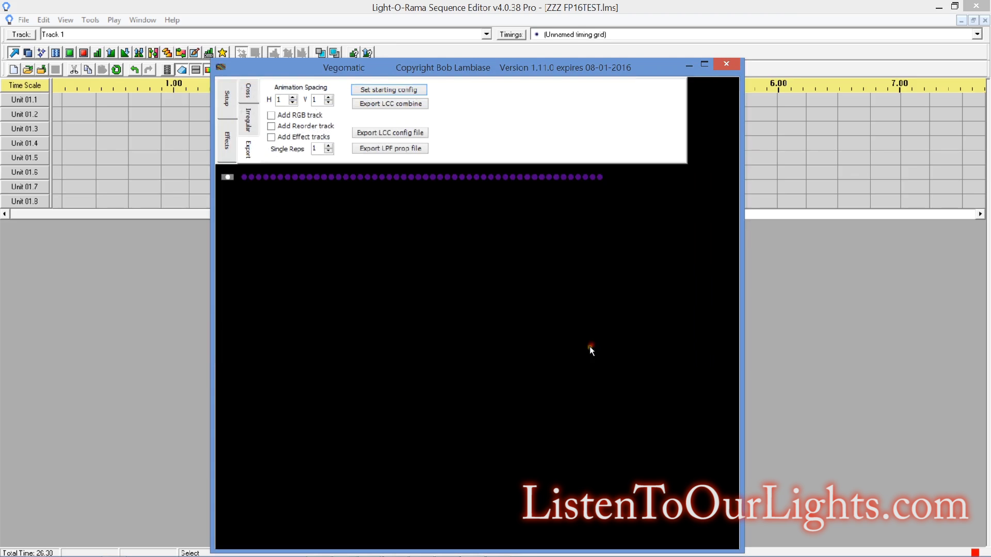
Step: Export the combined LCC configuration as ZZZ 2
left_click(370, 105)
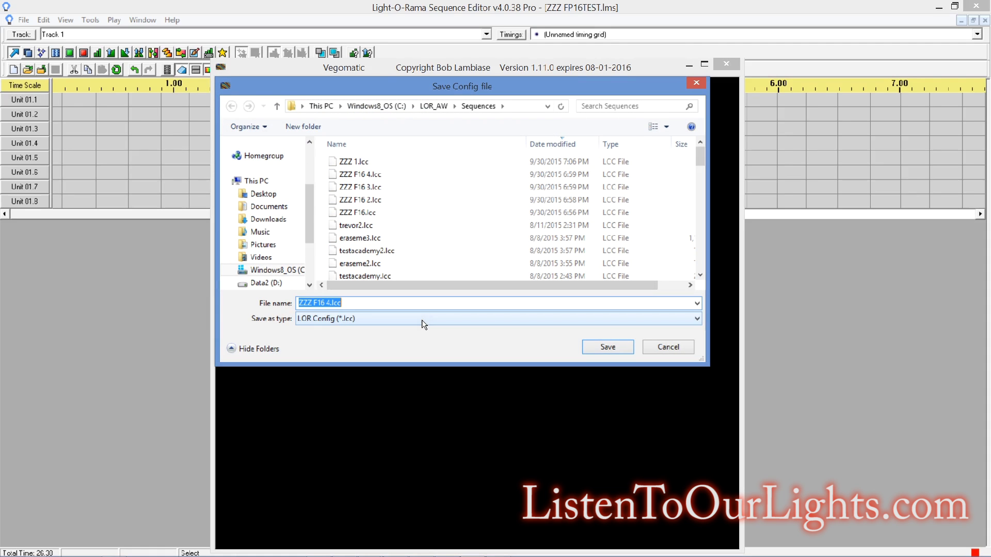
type("ZZZ F")
key("Return")
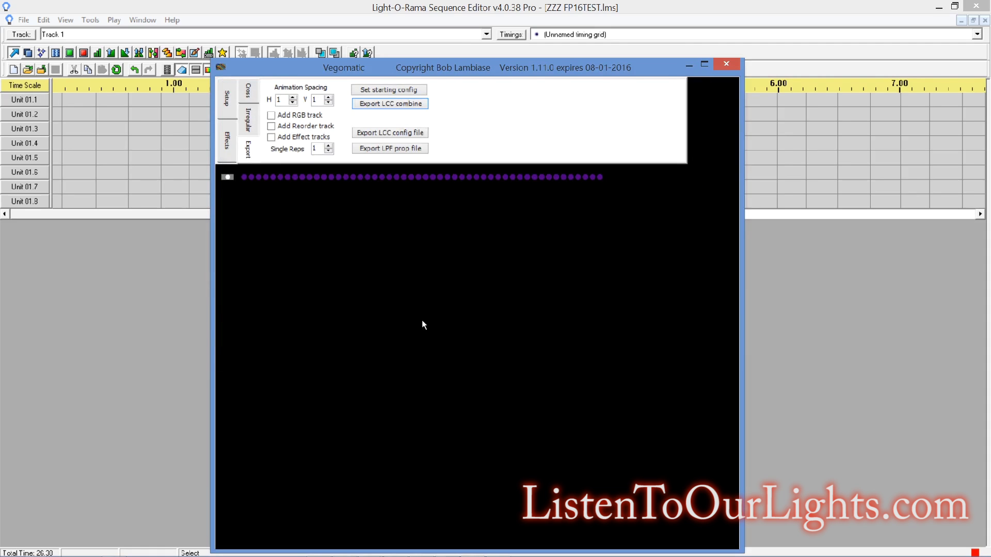
Step: Return to the Light-O-Rama Sequence Editor and import the channel configuration ZZZ 2.lcc into the sequence
left_click(34, 201)
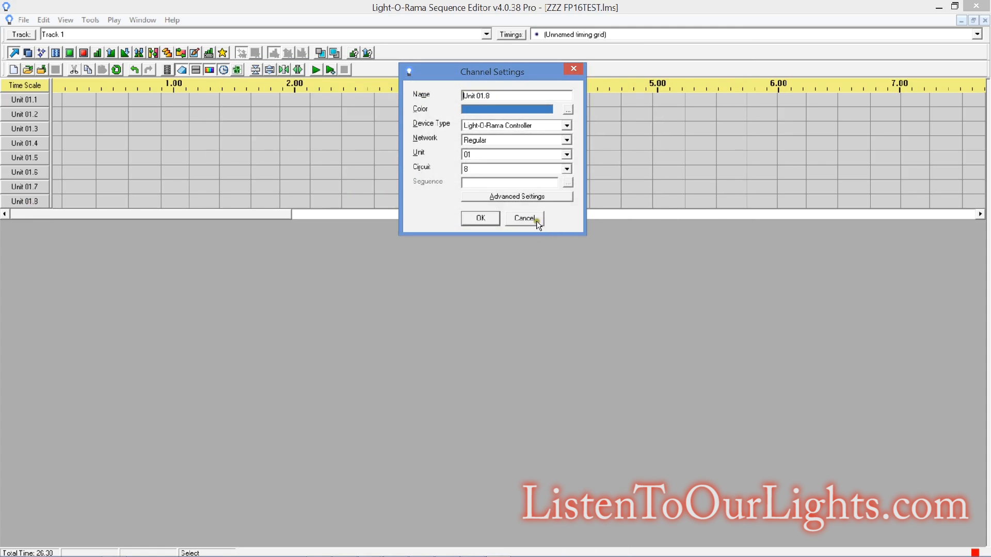
left_click(537, 225)
left_click(45, 20)
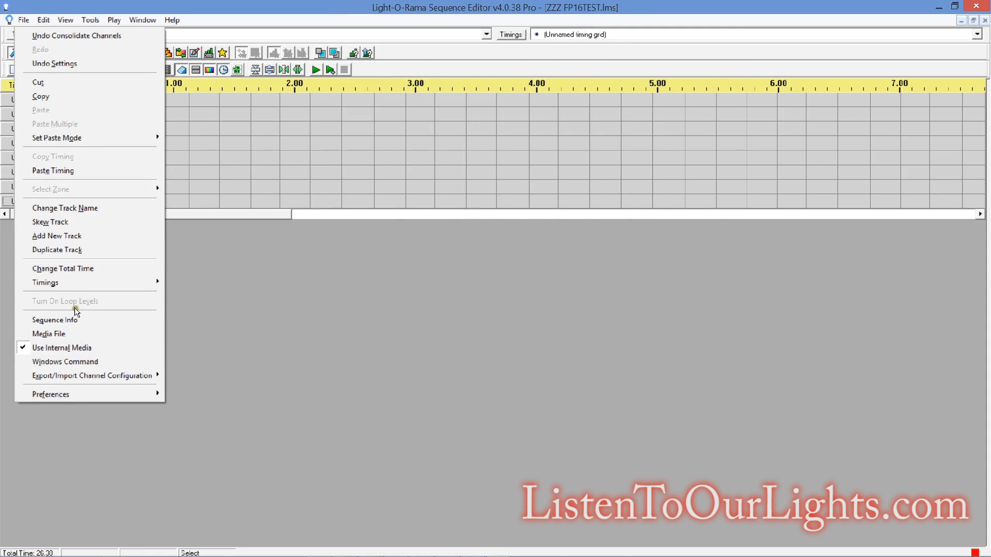
mouse_move(66, 375)
left_click(191, 390)
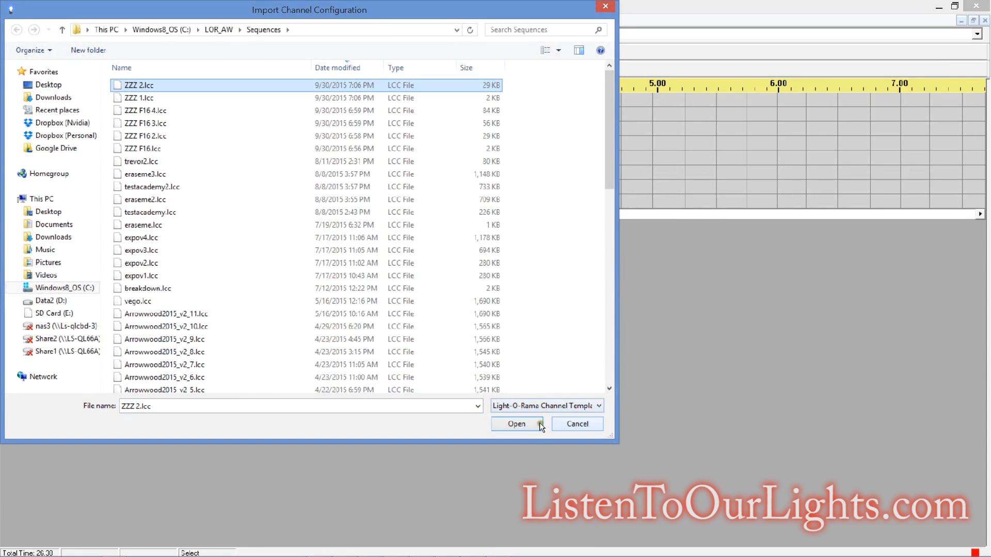
left_click(511, 423)
Step: Expand the imported SF 50Cx1R group and its string, check the settings of channel P10, look through the pixels, and collapse the group
left_click(4, 216)
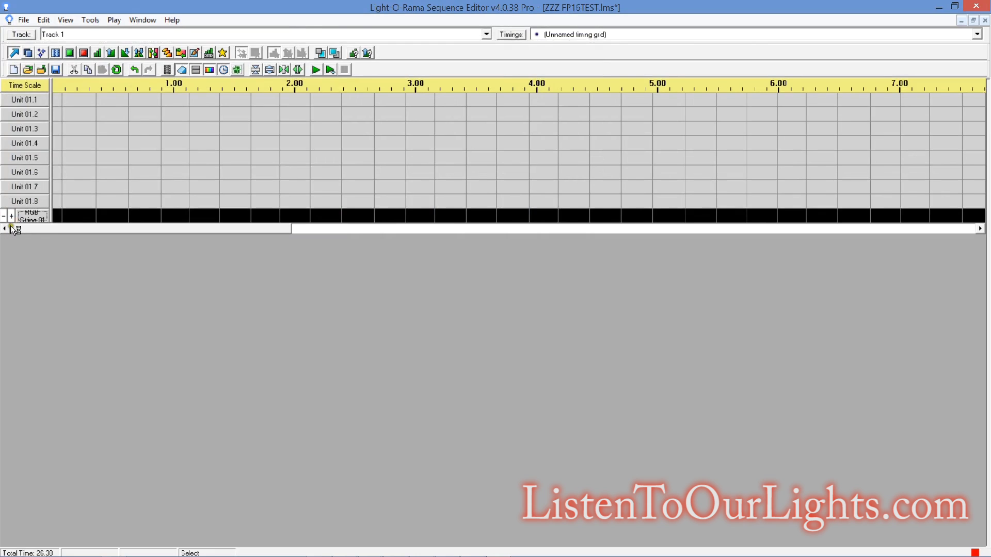
left_click(4, 215)
left_click(4, 216)
left_click(11, 216)
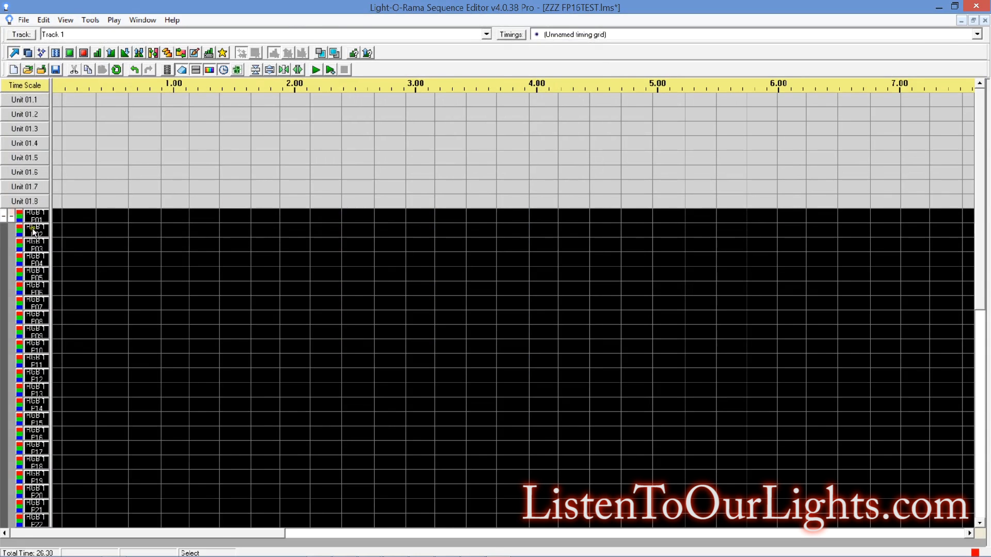
double_click(38, 353)
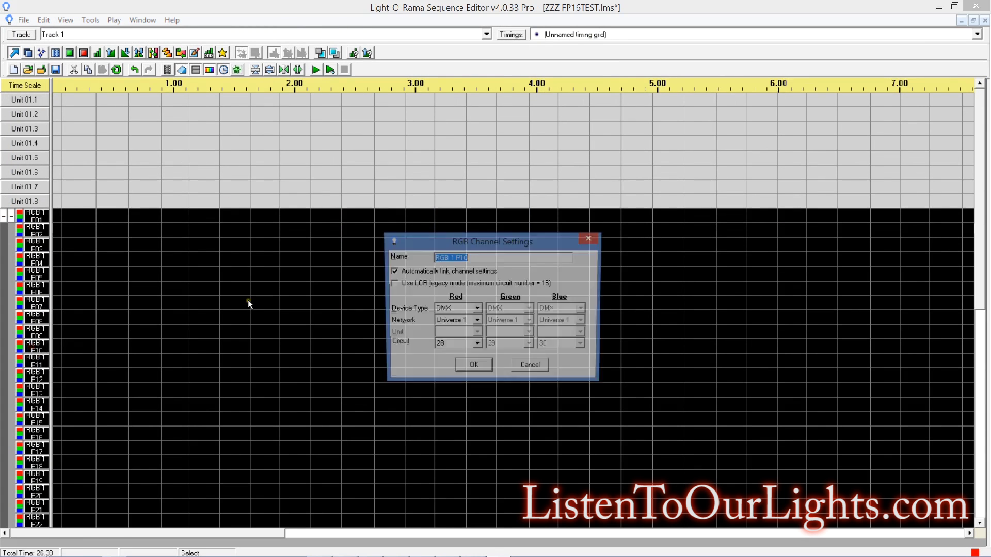
left_click(530, 368)
scroll(885, 314, "down", 8)
scroll(887, 320, "up", 8)
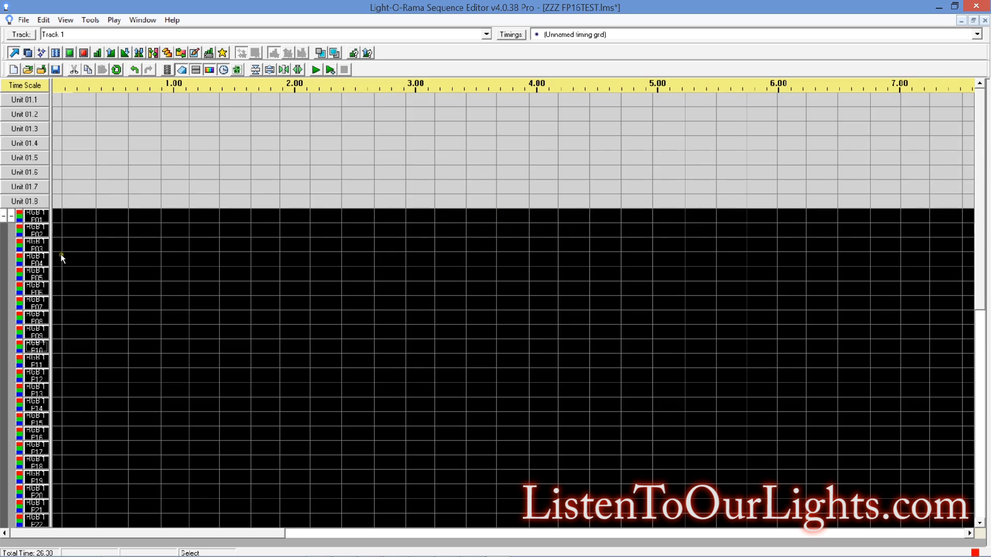
left_click(5, 215)
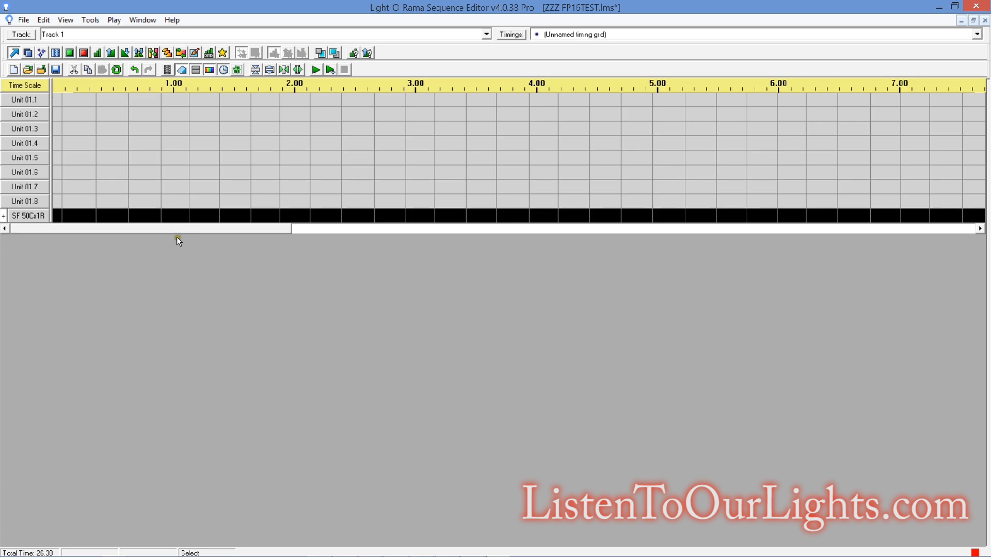
Step: Export the channel configuration including the SF 50Cx1R group to a new file whose name starts with ZZZ
left_click(39, 20)
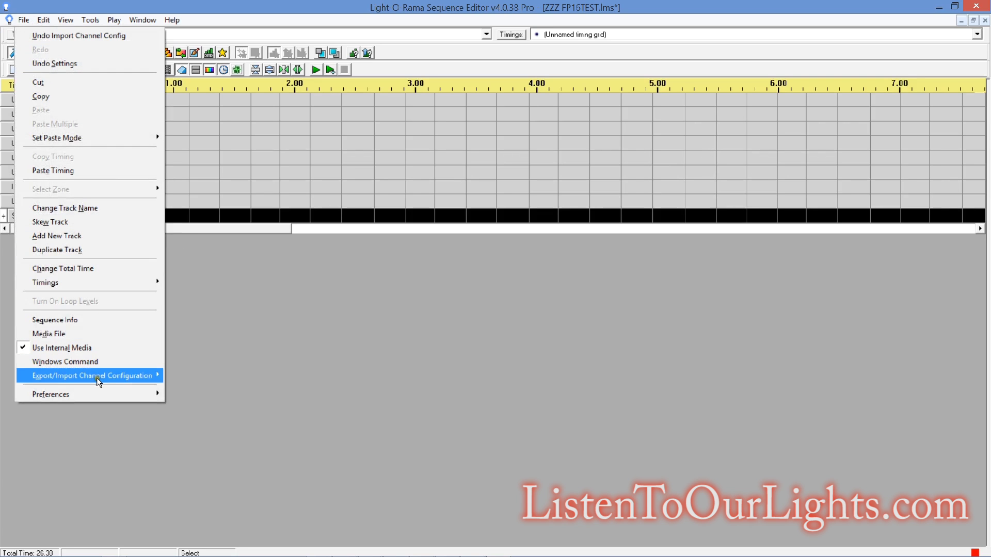
mouse_move(107, 377)
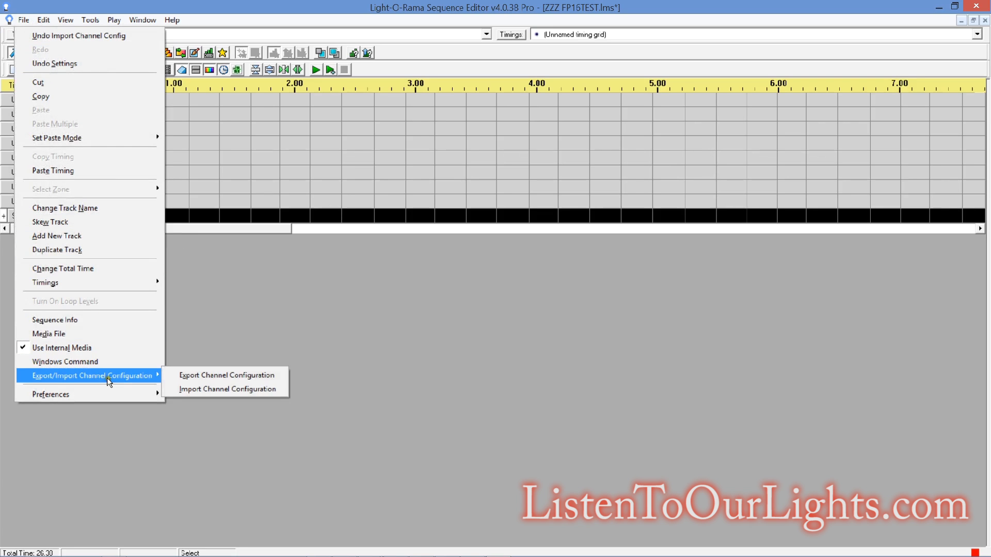
left_click(214, 377)
type("ZZZ")
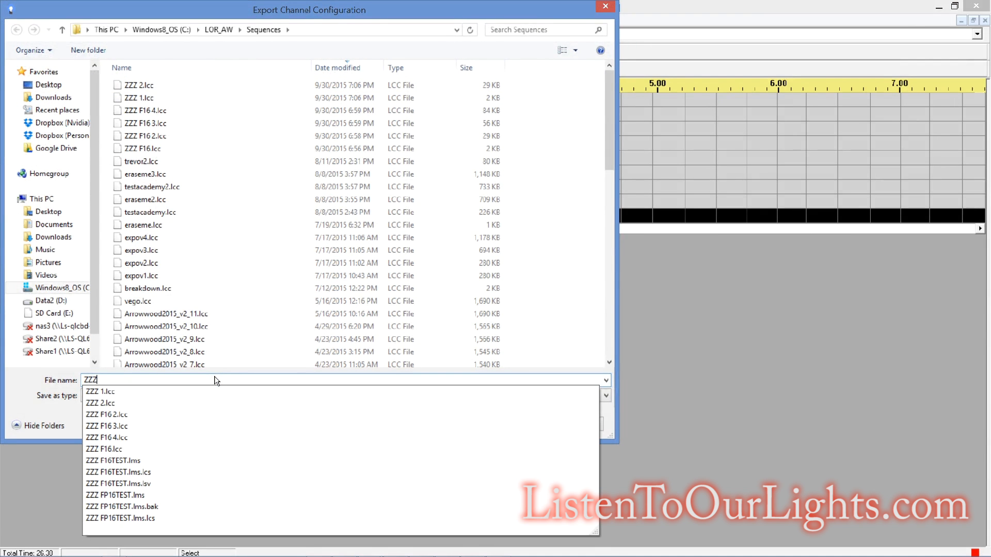
key("Return")
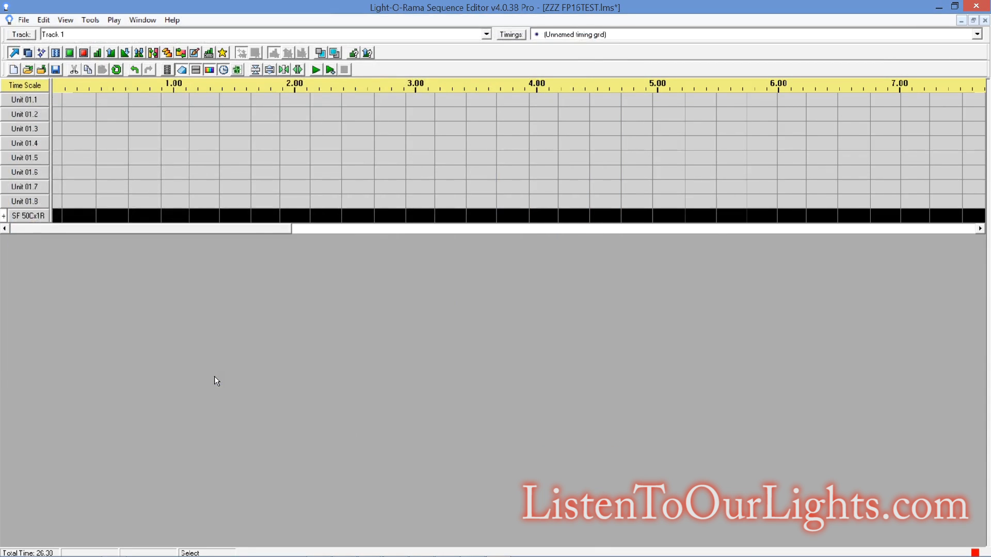
Step: Switch to Vegomatic, set the string's low universe to Univ 002, and save the SF settings
left_click(473, 552)
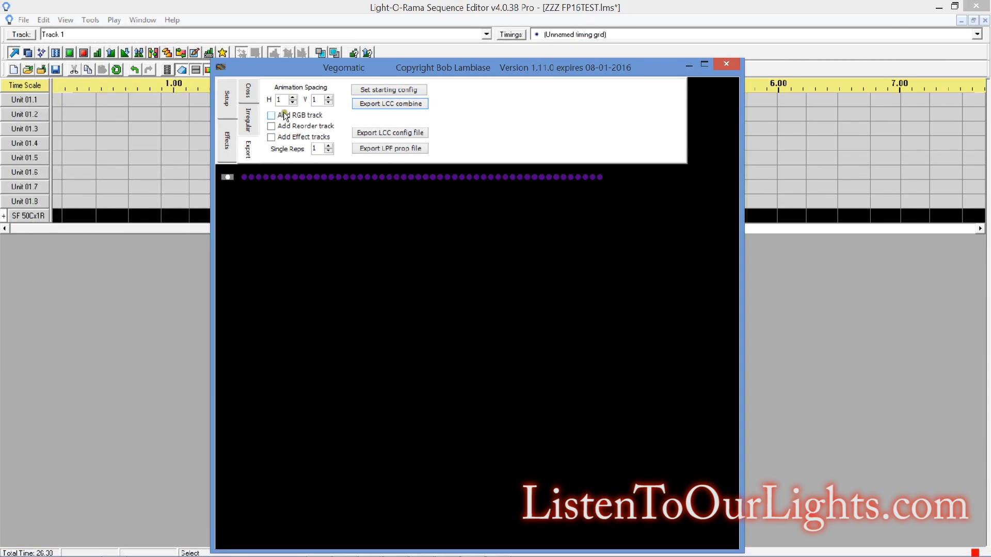
left_click(230, 101)
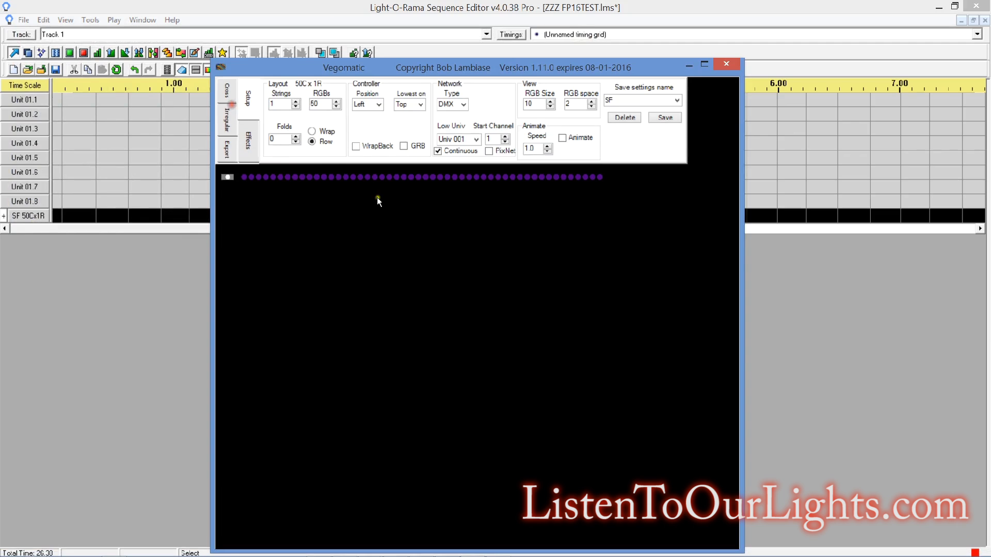
left_click(460, 140)
left_click(465, 157)
left_click(658, 118)
Step: Set ZZZ3.lcc as the starting configuration for the Vegomatic export
left_click(231, 149)
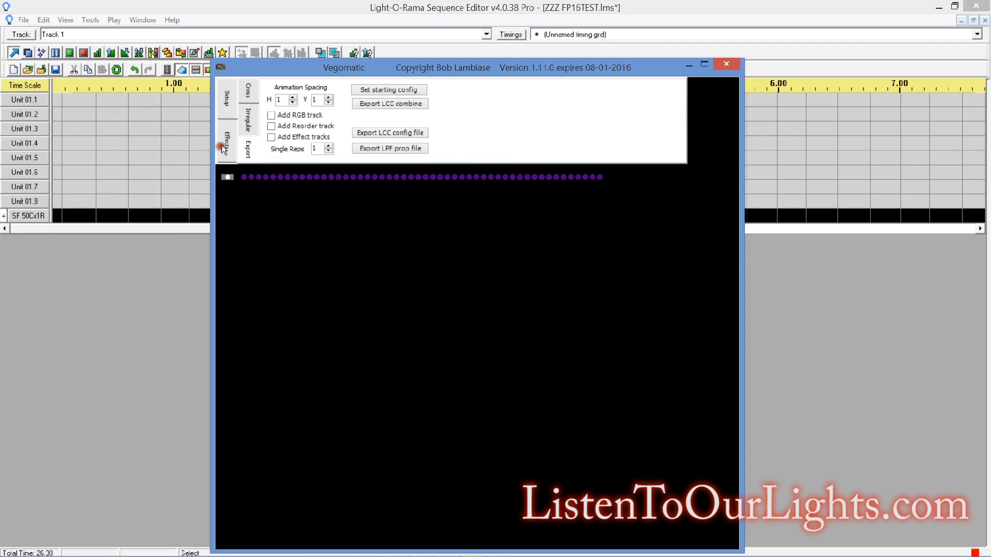
left_click(378, 91)
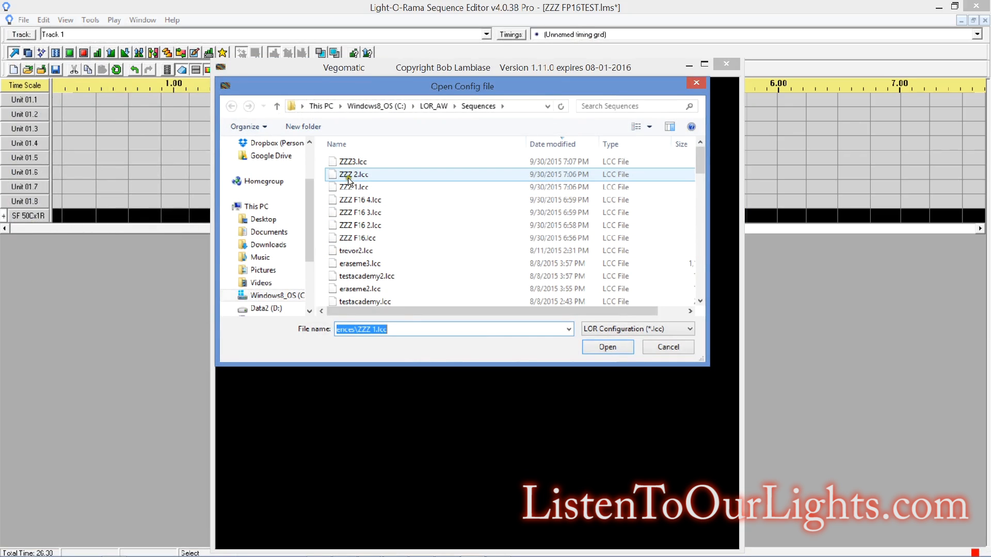
left_click(350, 161)
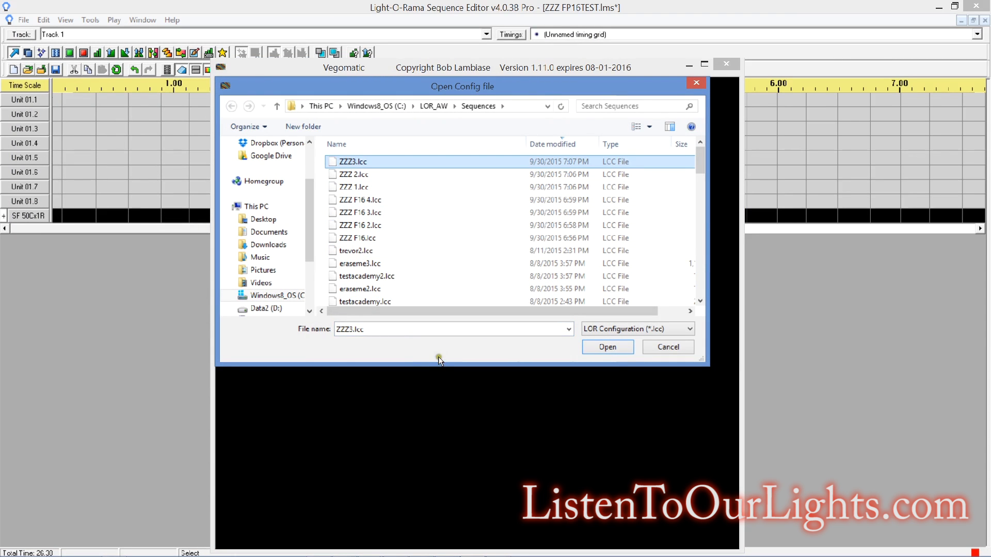
left_click(592, 345)
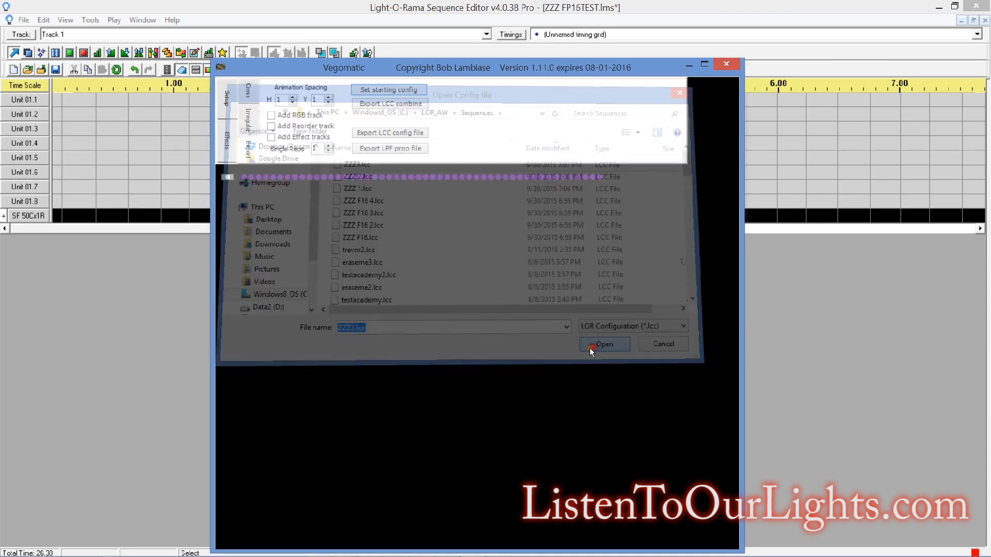
Step: Export the combined LCC configuration as ZZZ 4.lcc
left_click(383, 105)
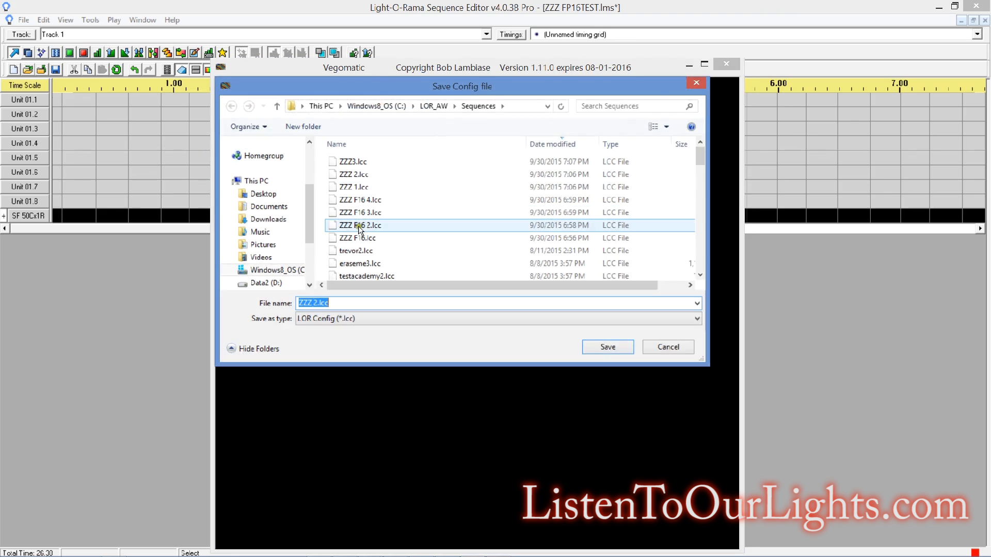
left_click(298, 300)
key("Right")
key("Right")
key("Right")
key("Right")
key("Right")
key("BackSpace")
type("4")
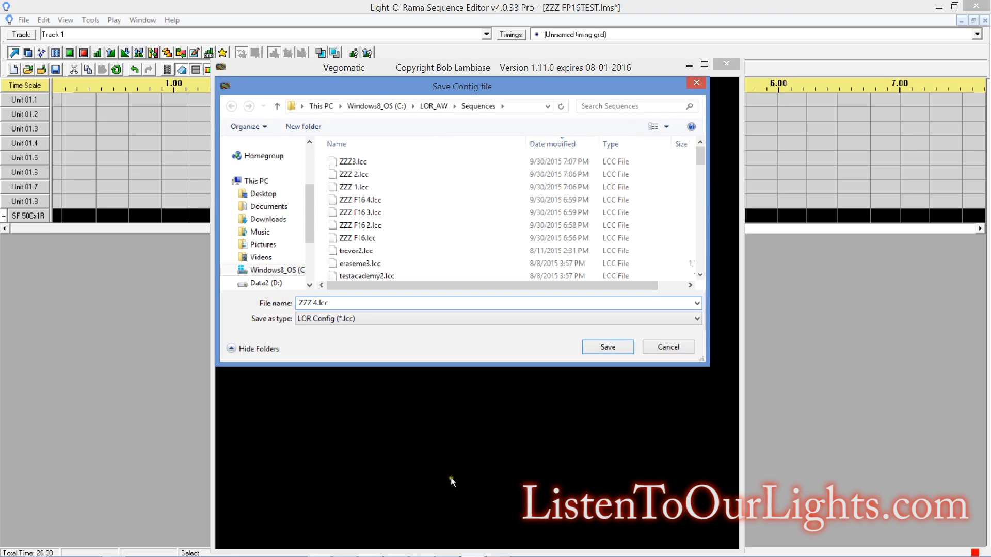
left_click(599, 344)
Step: Return to the Light-O-Rama Sequence Editor and import the channel configuration ZZZ 4.lcc
left_click(177, 351)
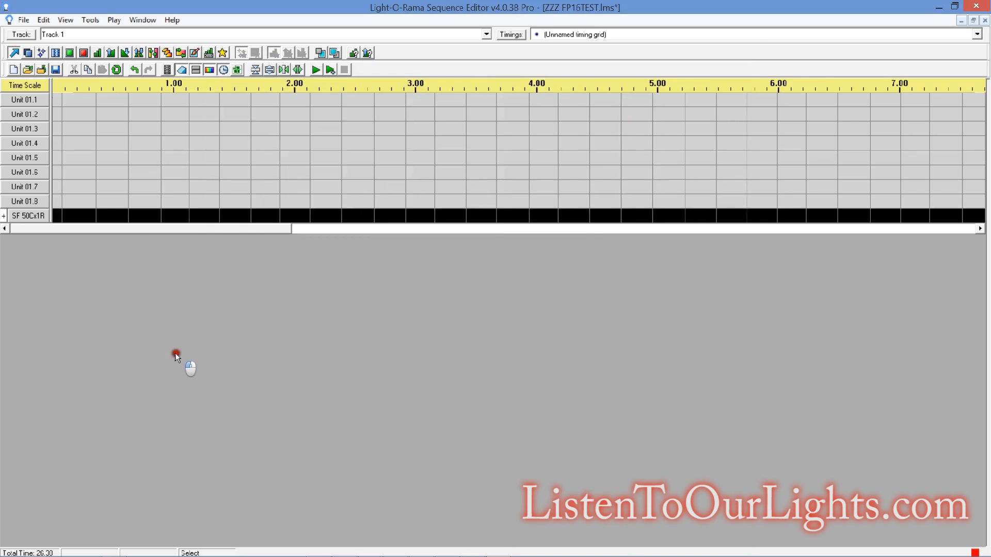
left_click(45, 21)
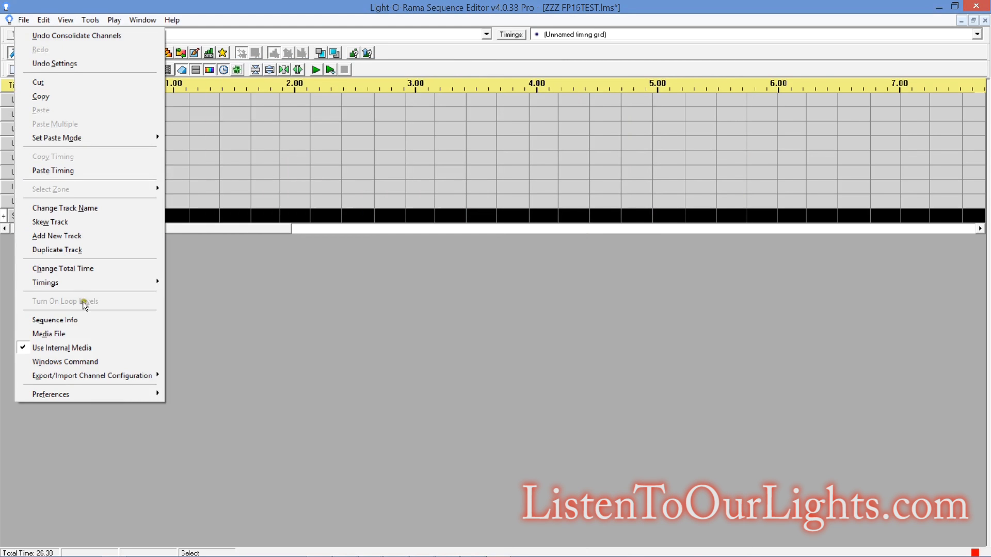
mouse_move(95, 371)
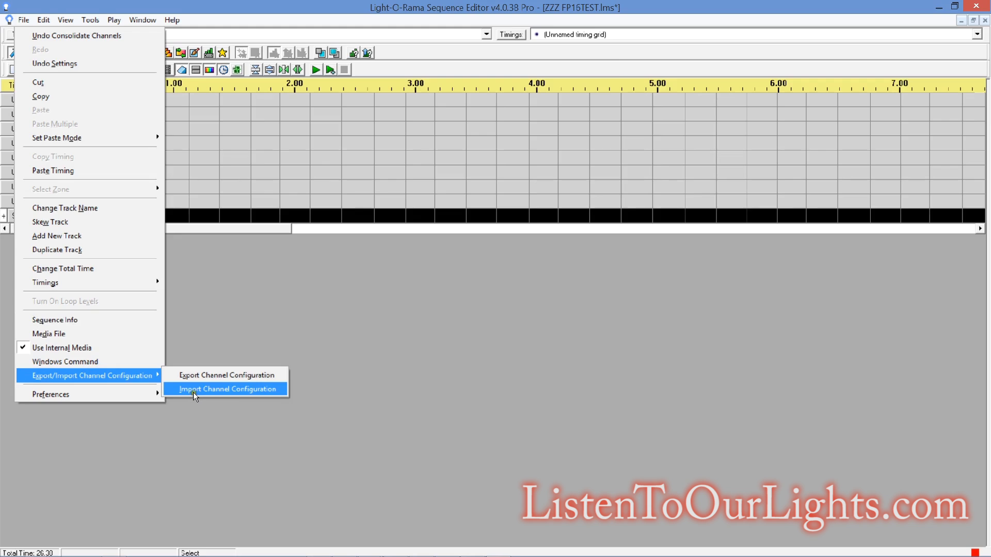
left_click(227, 390)
left_click(136, 86)
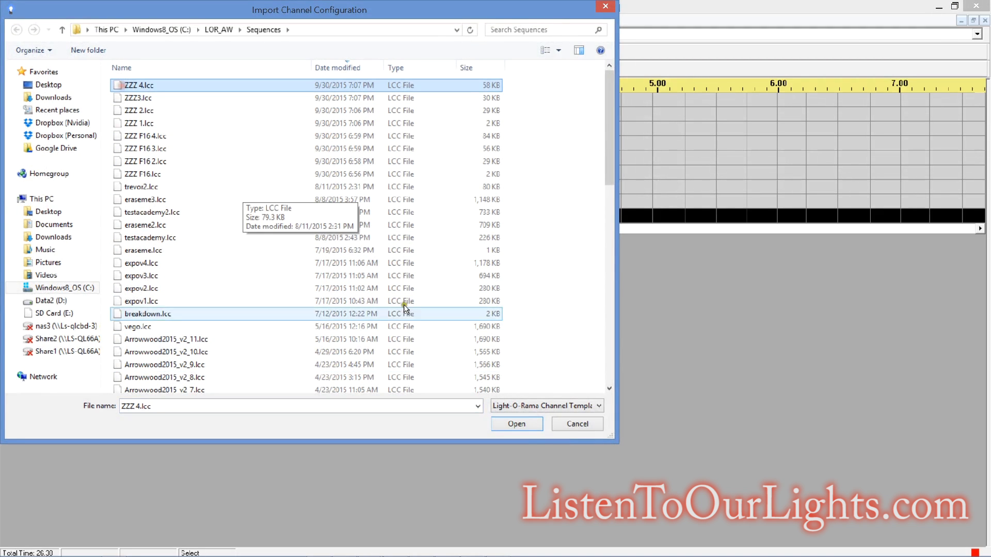
left_click(512, 422)
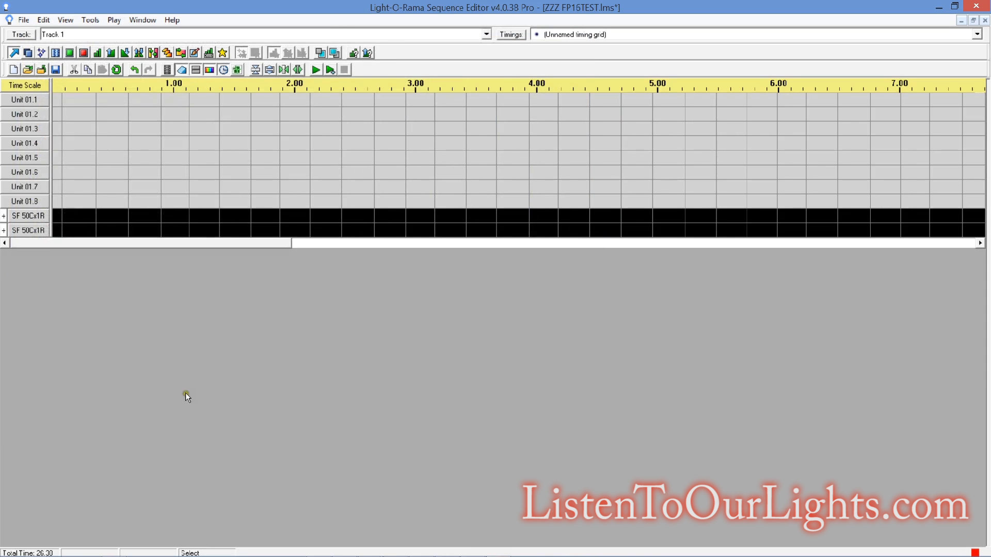
Step: Expand the second SF 50Cx1R group and its string, check the network and circuit settings of pixel P01, and collapse the group
left_click(5, 231)
left_click(11, 230)
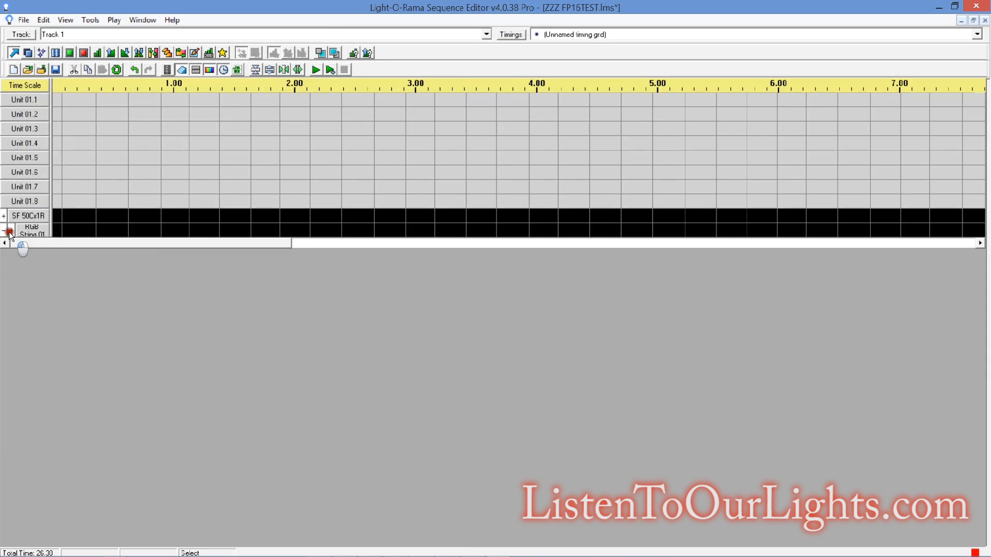
left_click(32, 232)
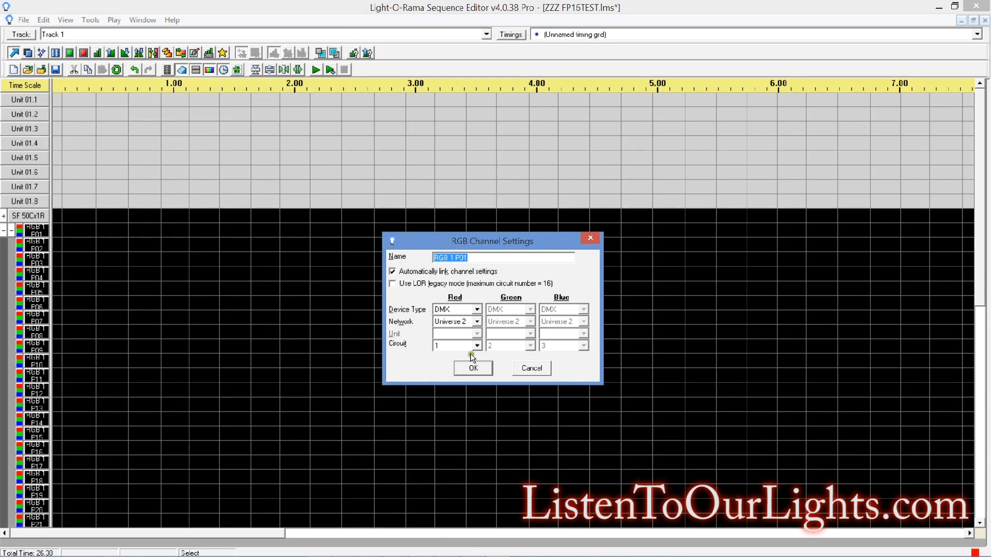
left_click(520, 367)
left_click(4, 231)
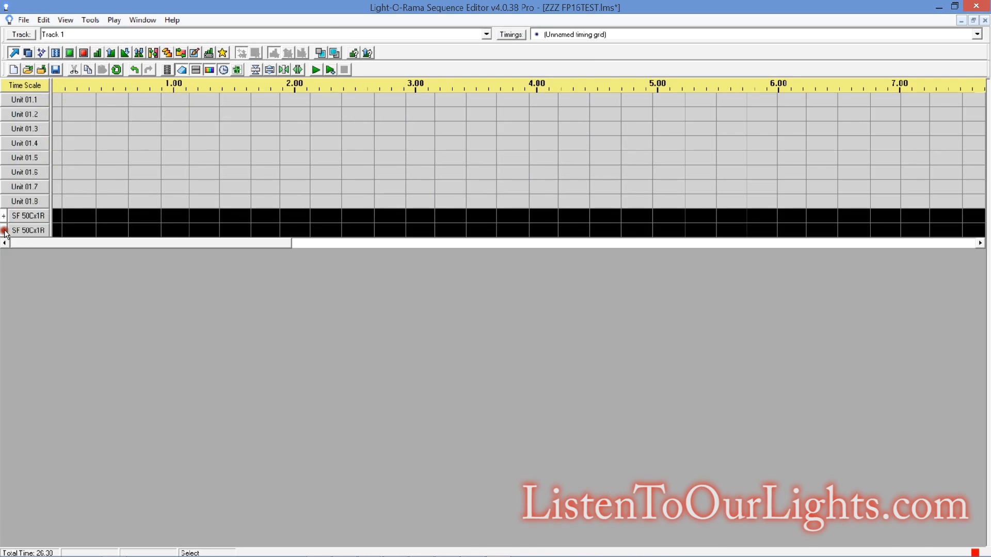
Step: Export the channel configuration with both SF 50Cx1R groups as ZZZ 5.lcc
key("alt+Tab")
key("alt+Tab")
left_click(44, 20)
mouse_move(119, 374)
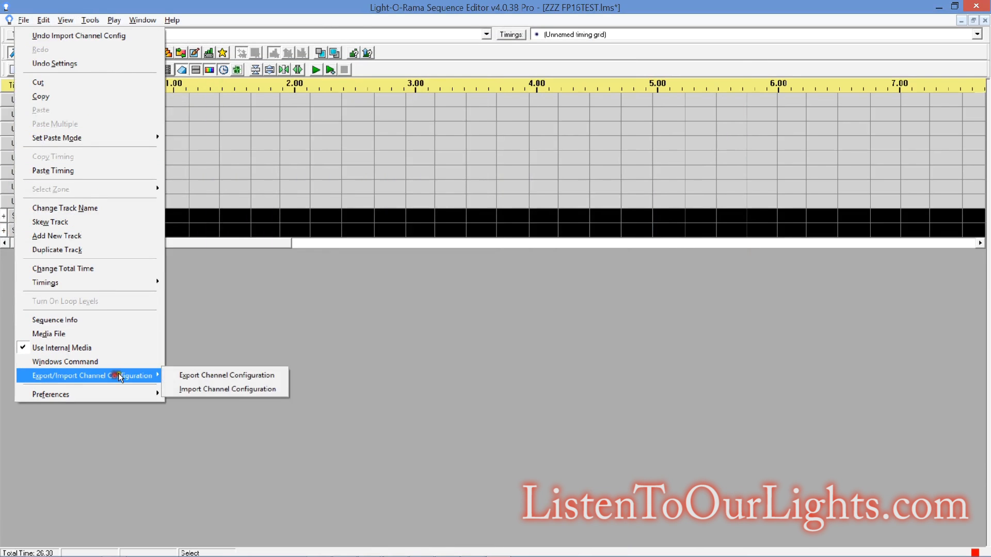
left_click(231, 378)
left_click(137, 86)
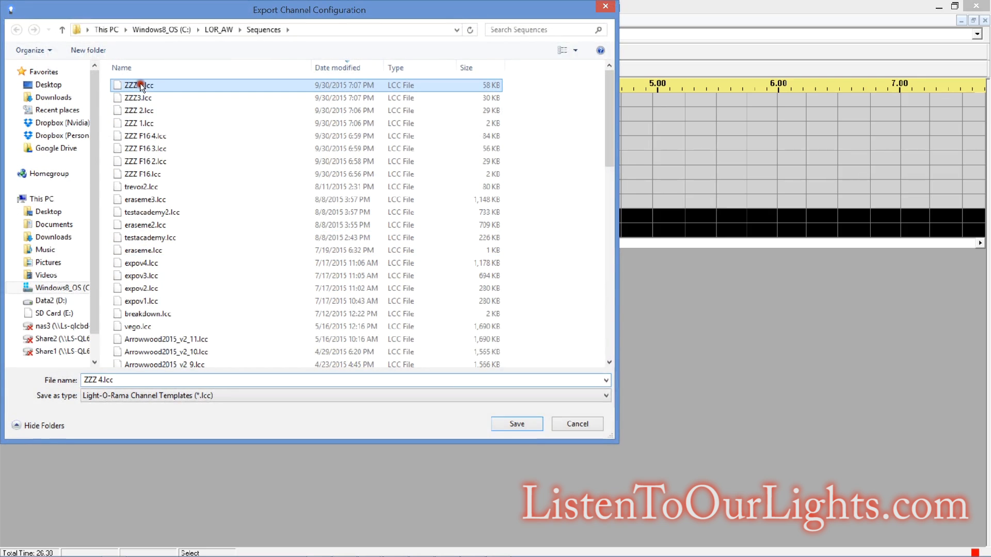
left_click(130, 379)
left_click(130, 380)
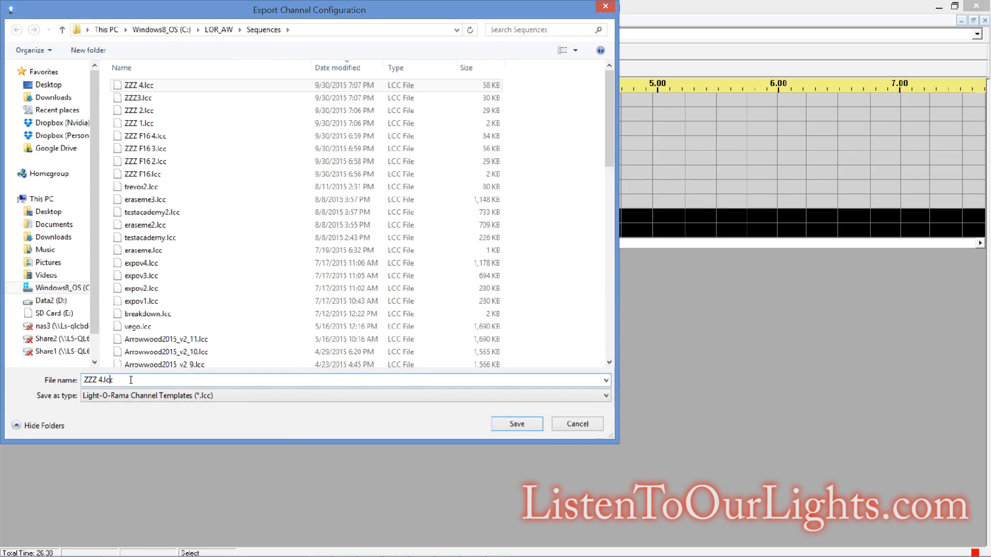
key("Return")
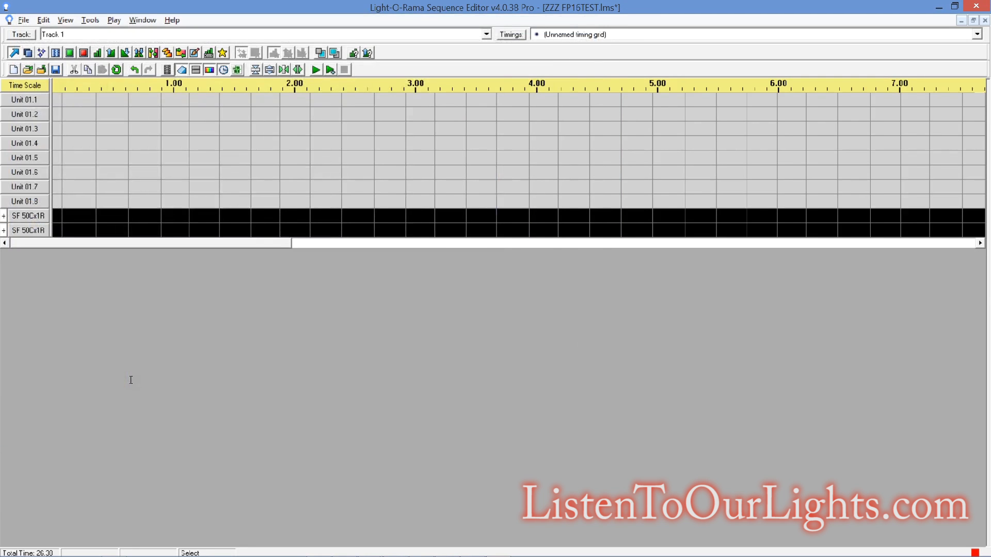
Step: Switch to Vegomatic, set the string's low universe to Univ 003, and save the SF settings
key("alt+Tab")
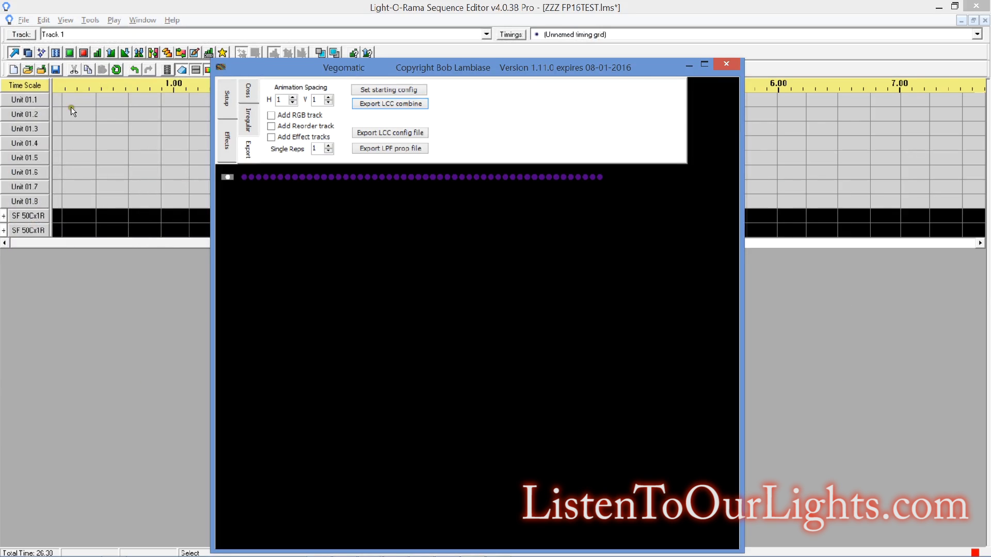
left_click(230, 96)
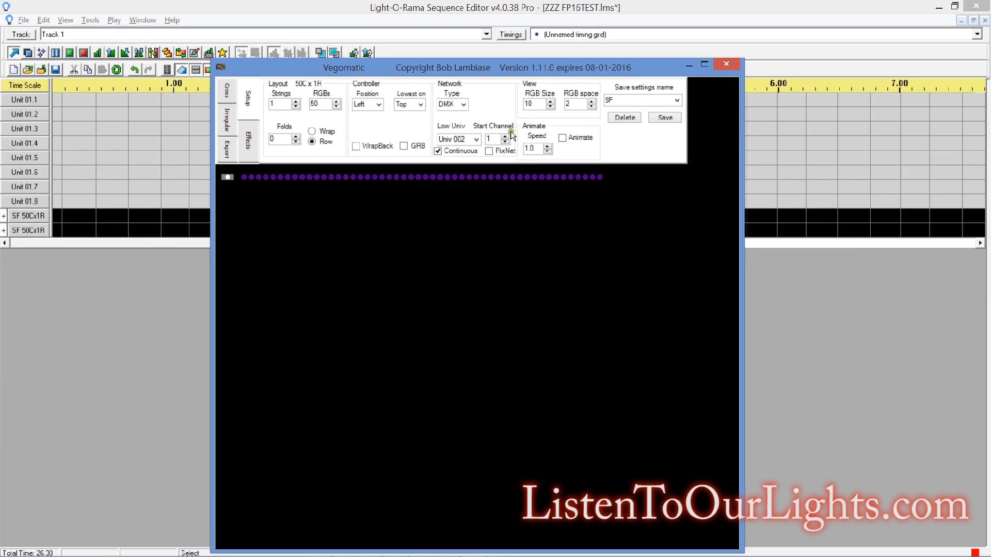
left_click(478, 139)
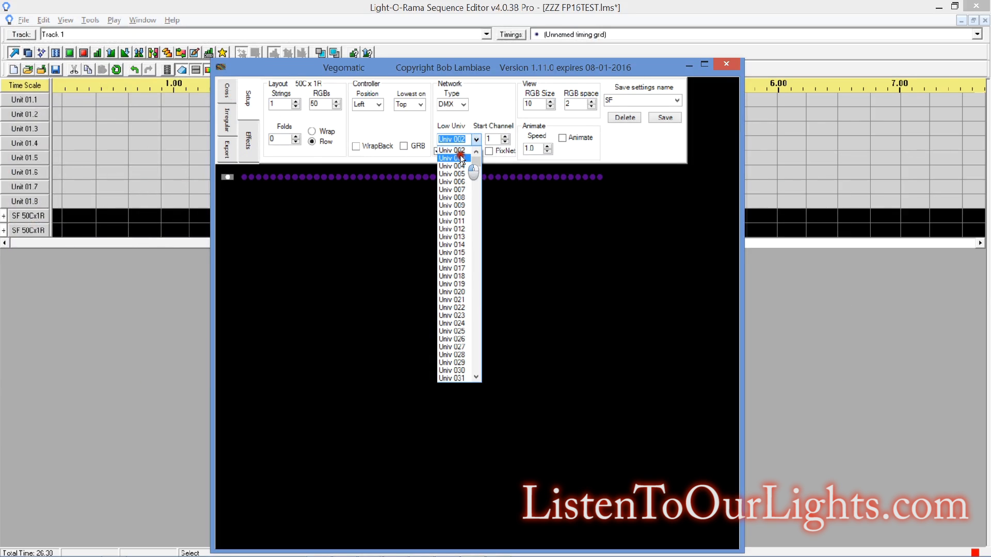
left_click(460, 158)
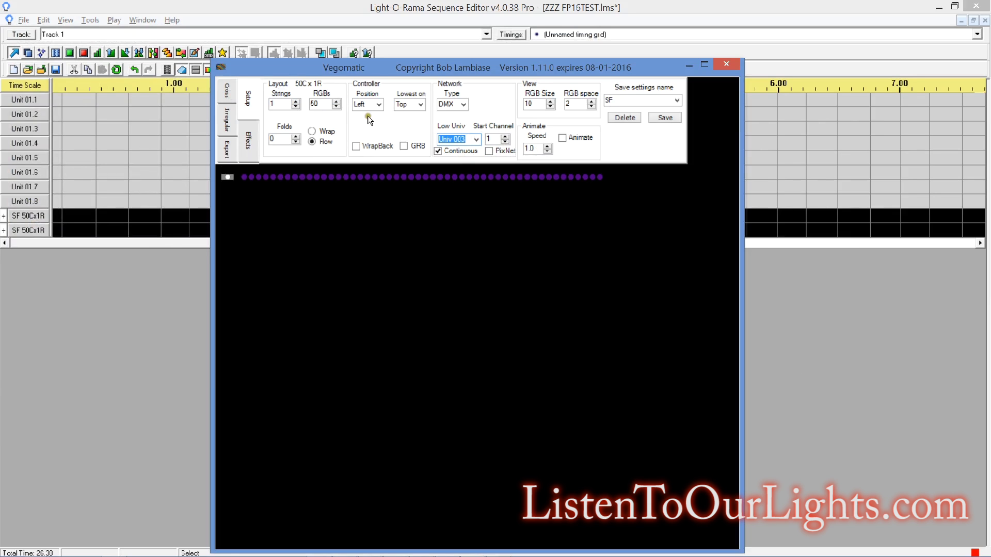
left_click(665, 117)
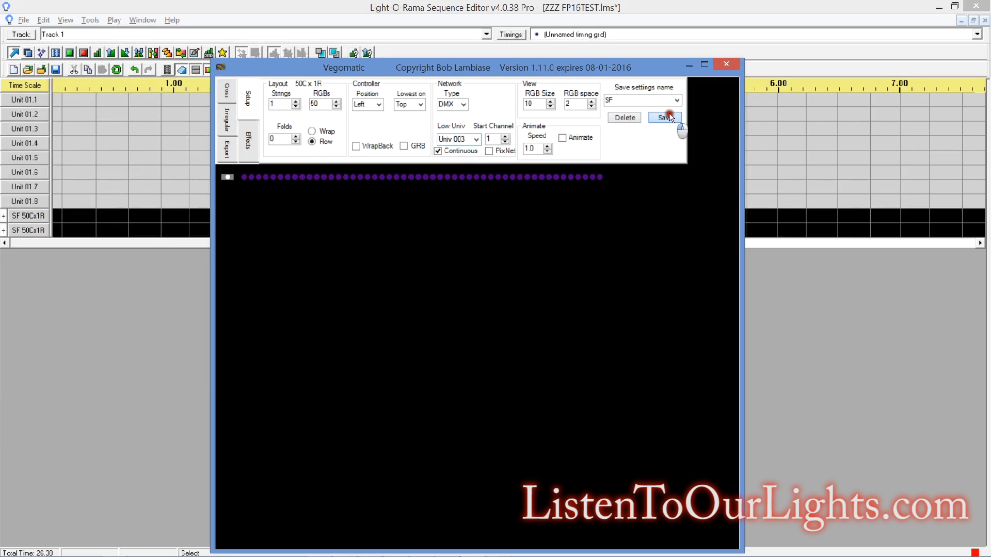
Step: Set ZZZ 5.lcc as the starting configuration for the Vegomatic export
left_click(232, 153)
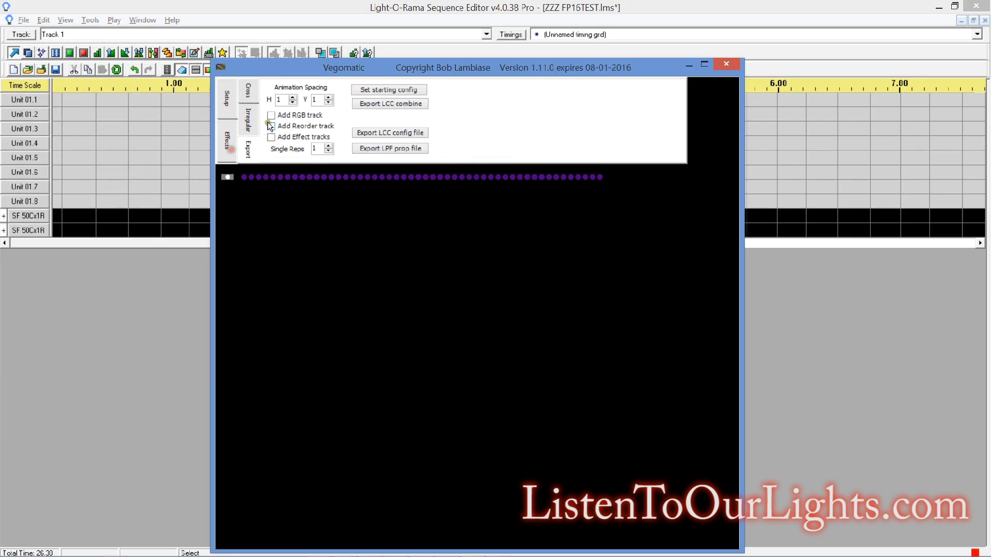
left_click(385, 90)
left_click(354, 162)
left_click(603, 347)
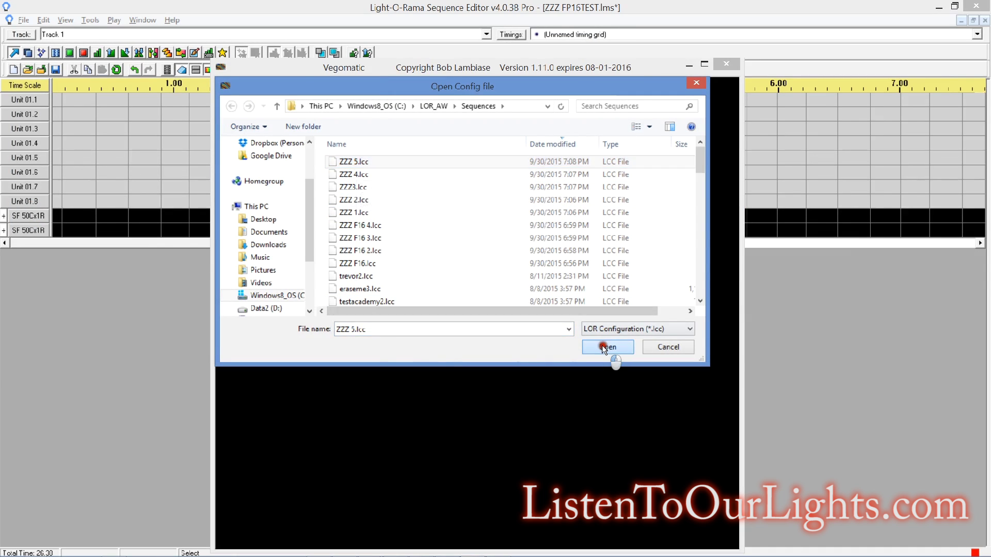
Step: Export the combined LCC configuration as ZZZ 6.lcc
left_click(396, 132)
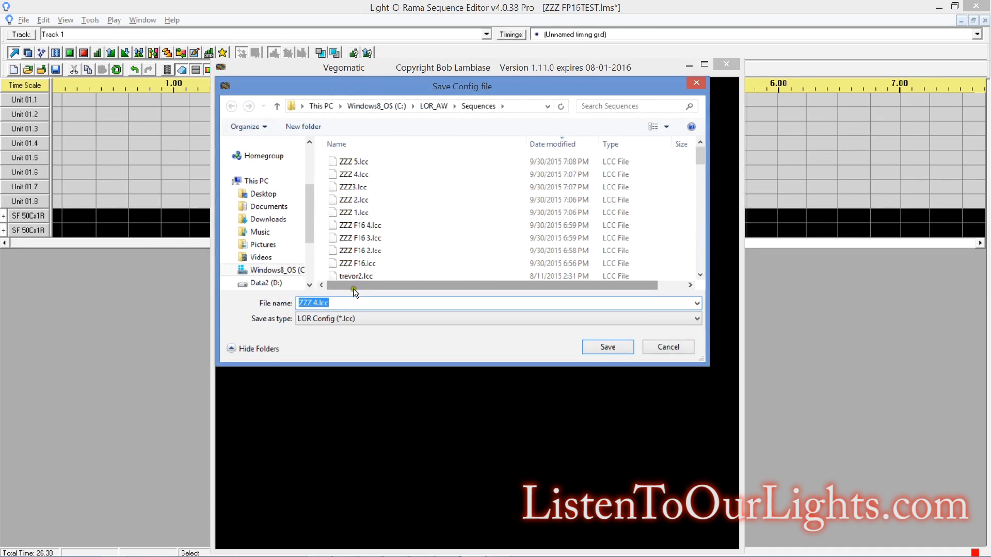
left_click(351, 304)
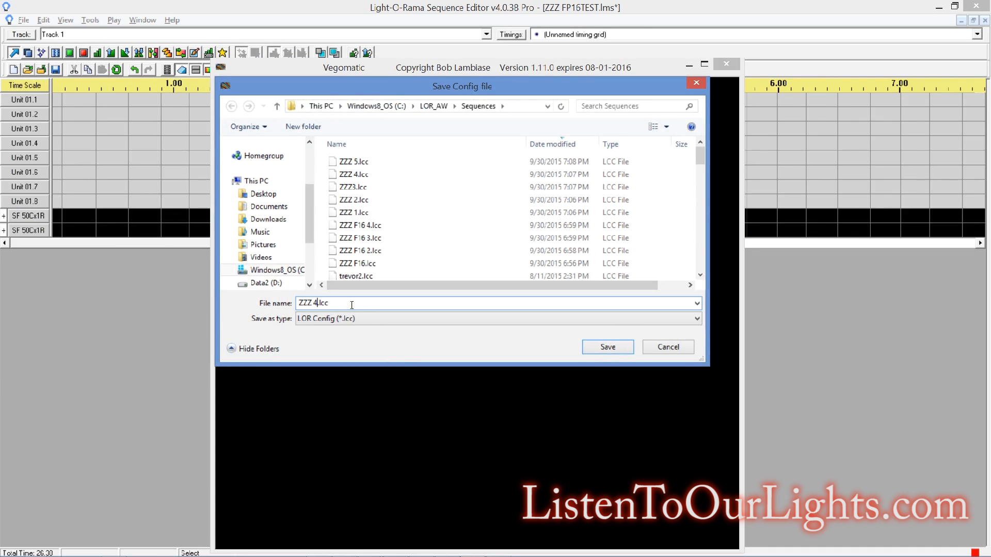
left_click(594, 348)
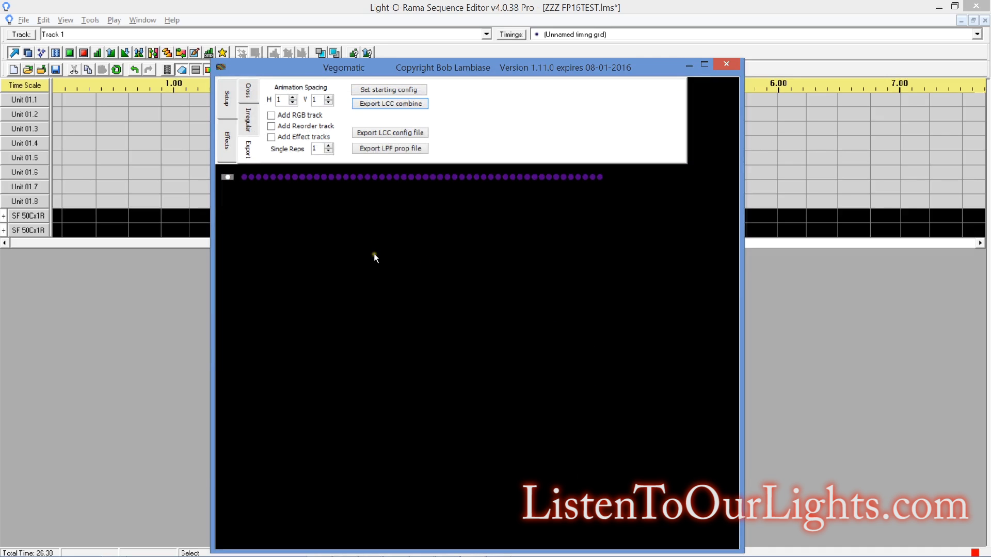
Step: Return to the Light-O-Rama Sequence Editor and import the channel configuration ZZZ 6.lcc
left_click(110, 202)
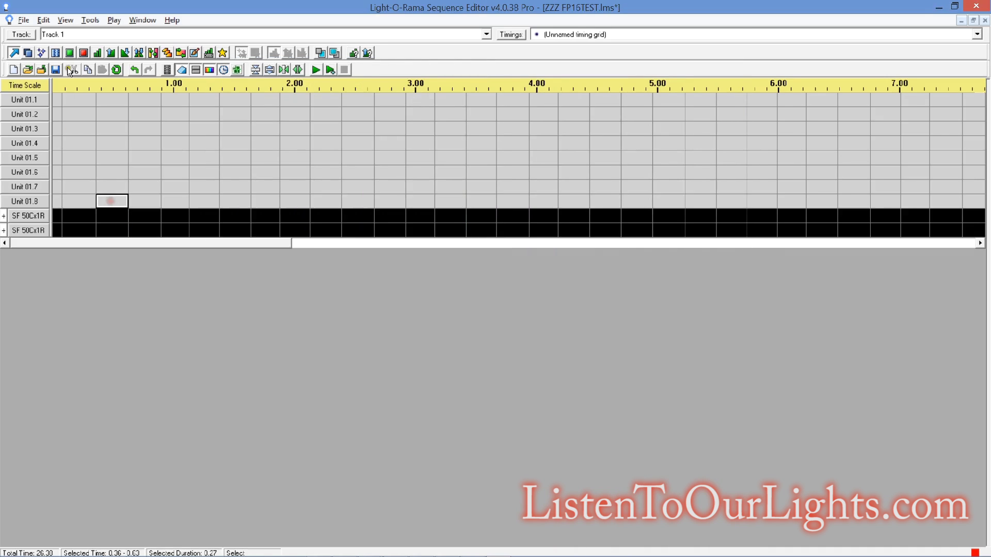
left_click(43, 20)
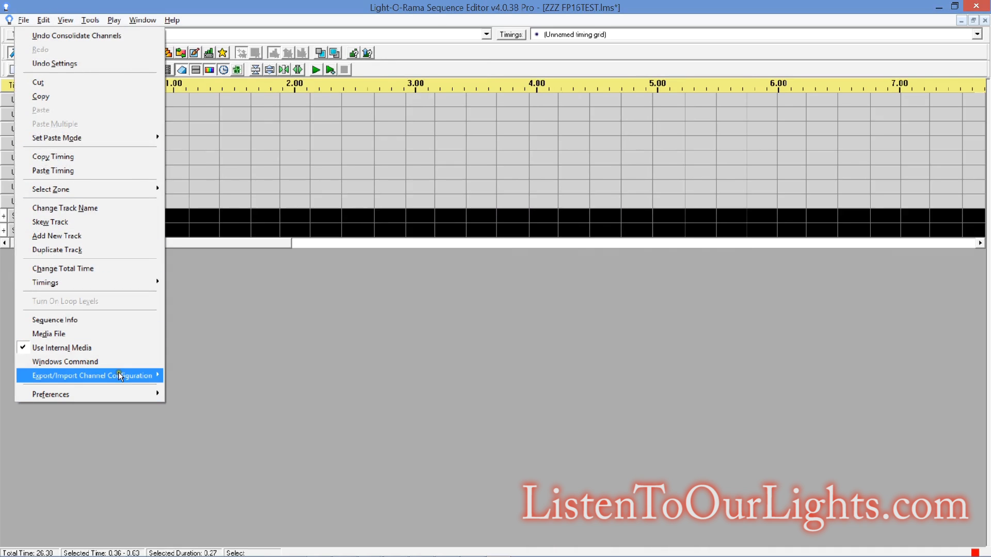
mouse_move(115, 380)
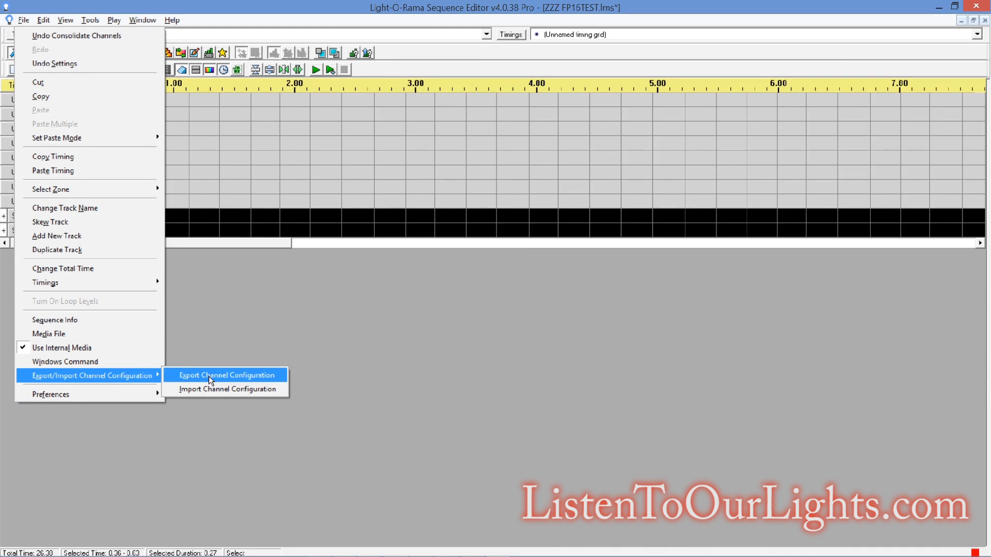
left_click(222, 390)
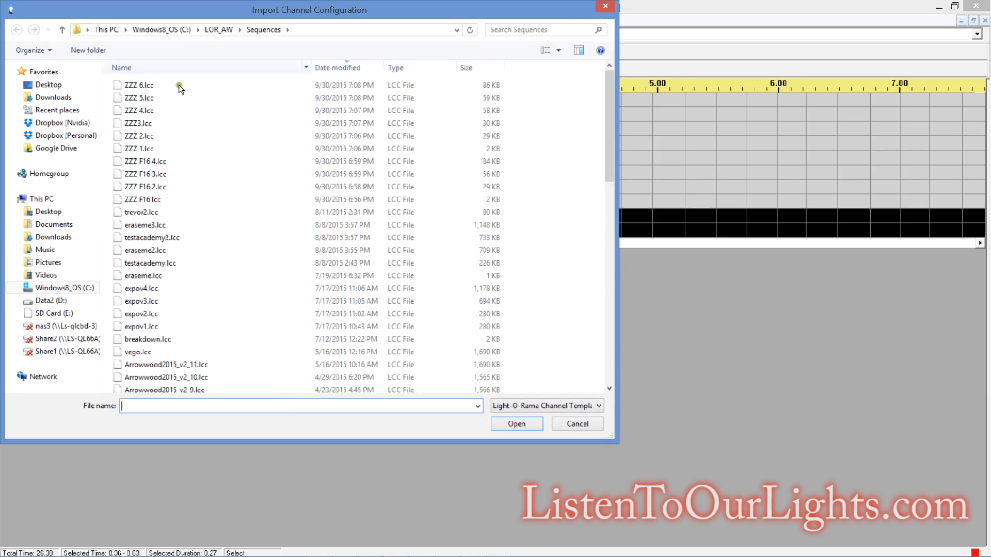
left_click(138, 85)
left_click(496, 419)
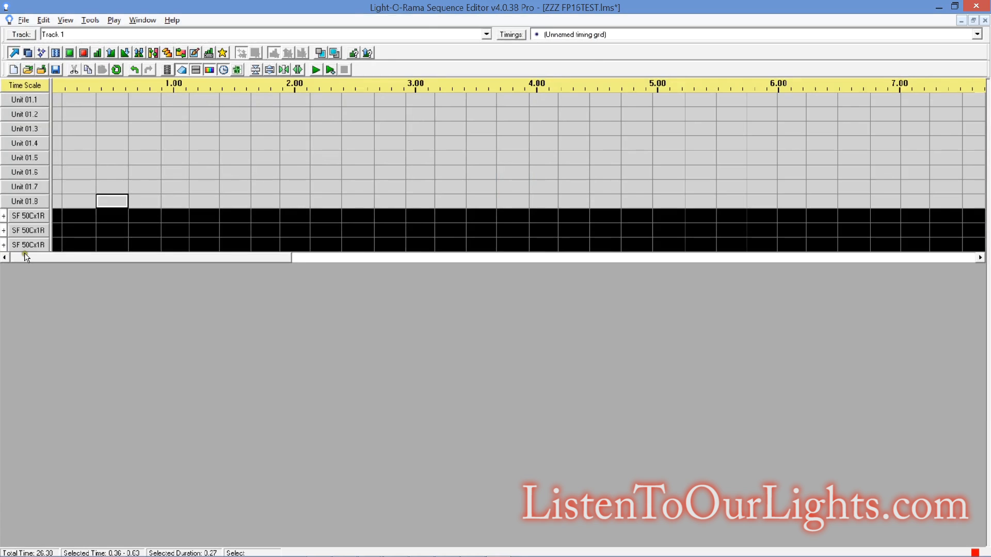
Step: Expand the third SF 50Cx1R group and check the universe and circuit settings of one of its RGB pixels
left_click(4, 245)
left_click(11, 246)
left_click_drag(26, 263, 27, 275)
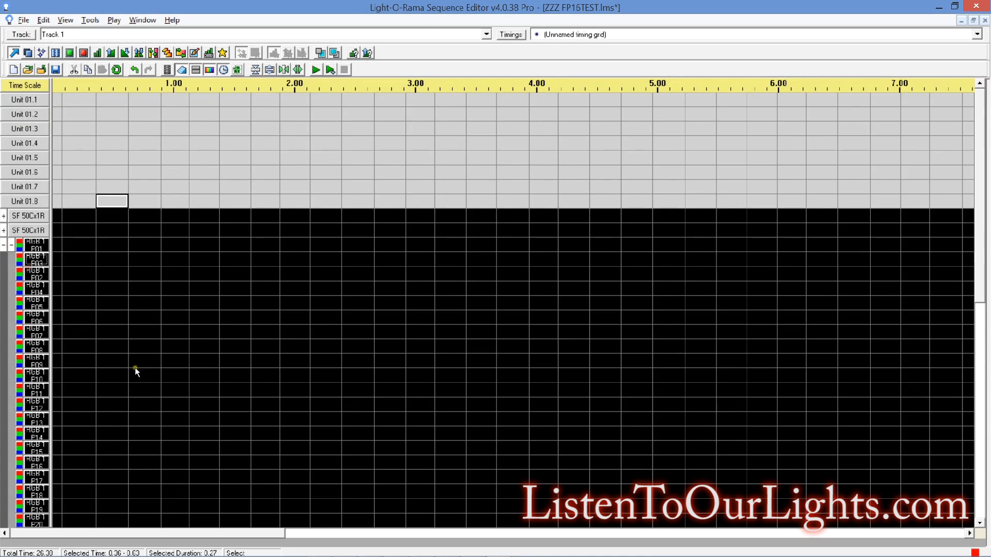
double_click(41, 277)
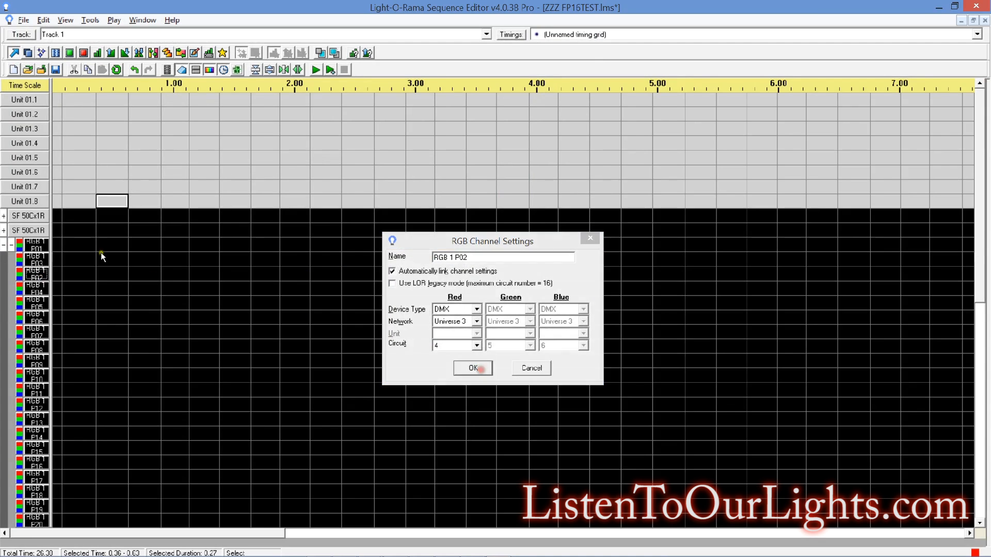
left_click(473, 368)
left_click(5, 244)
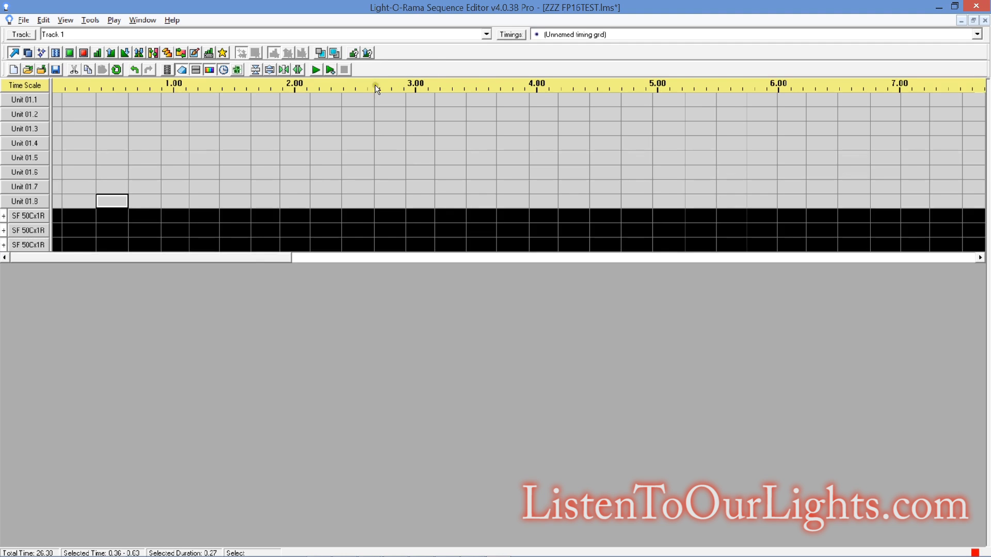
Step: Apply a red-to-blue color fade to the first SF 50Cx1R string from 0.00 to 0.63 s
left_click(182, 53)
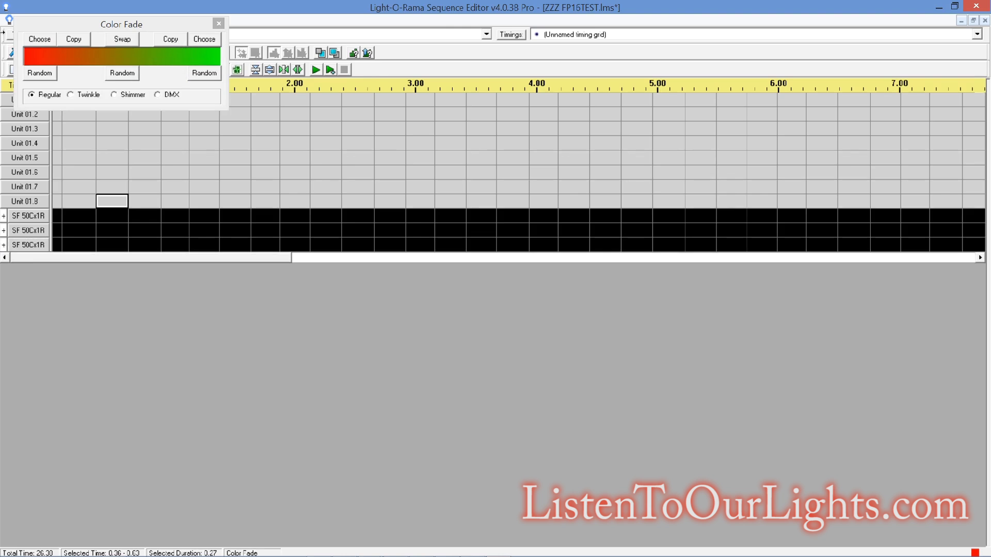
left_click(205, 39)
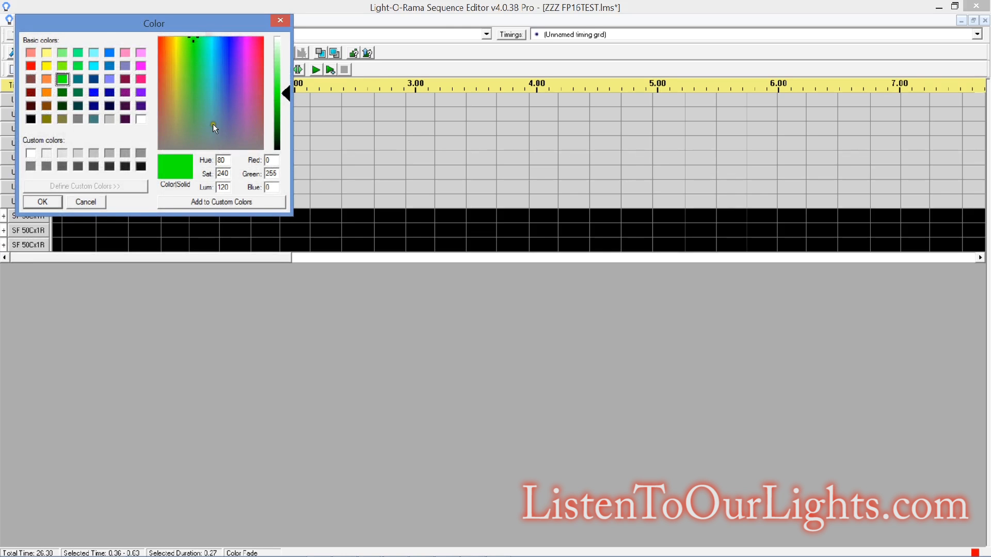
left_click(95, 92)
left_click(31, 201)
left_click(70, 212)
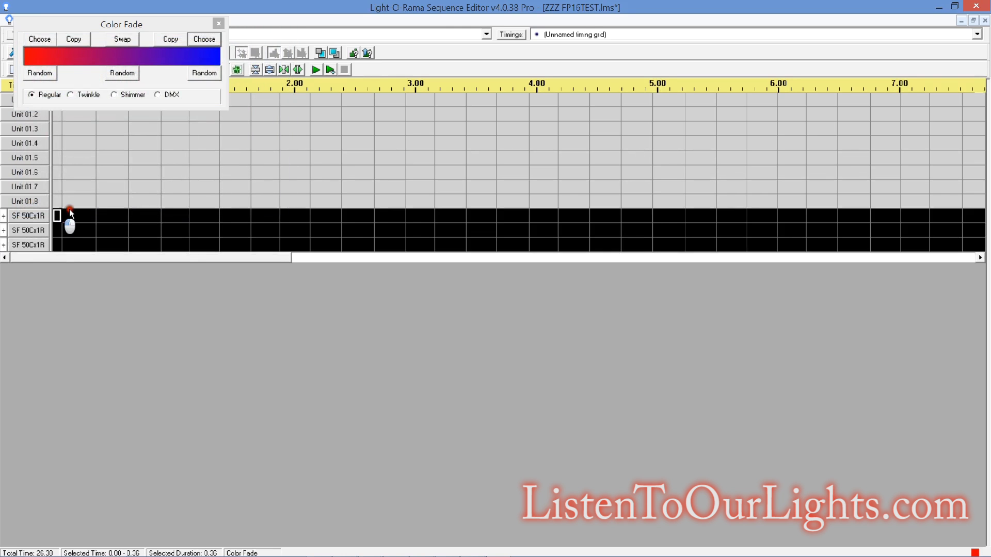
left_click(106, 211)
Step: Swap the fade colors and apply a blue-to-red fade to the first SF string from 0.63 to 1.38 s
left_click(123, 39)
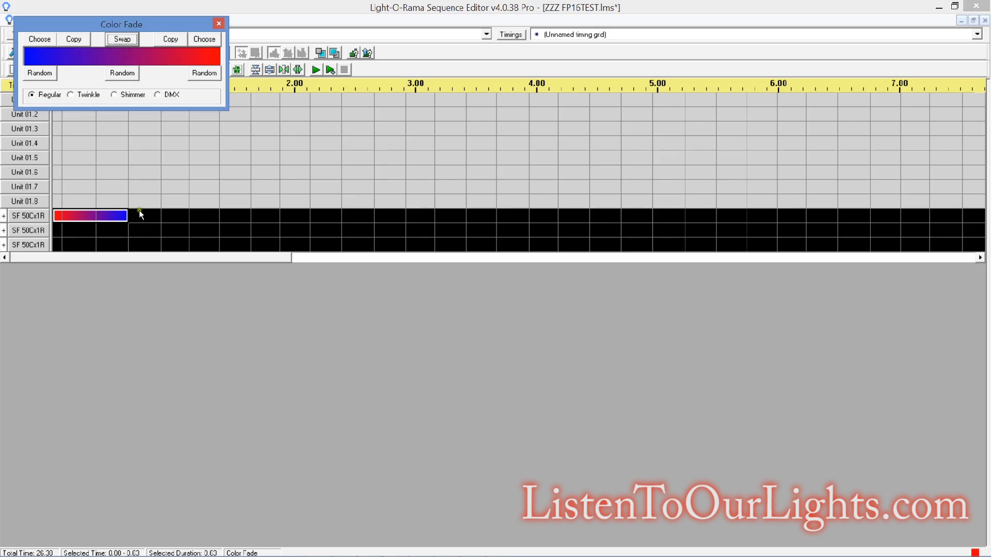
left_click_drag(139, 212, 191, 219)
left_click(191, 219)
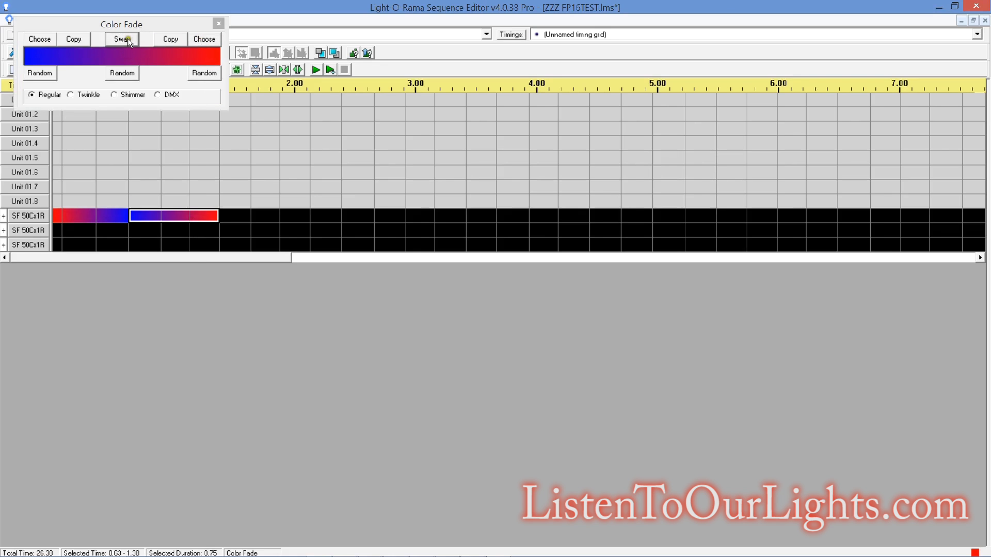
Step: Replace red with cyan and fade the first SF string from cyan to blue until 2.13 s, then back to cyan until 2.92 s
left_click(203, 39)
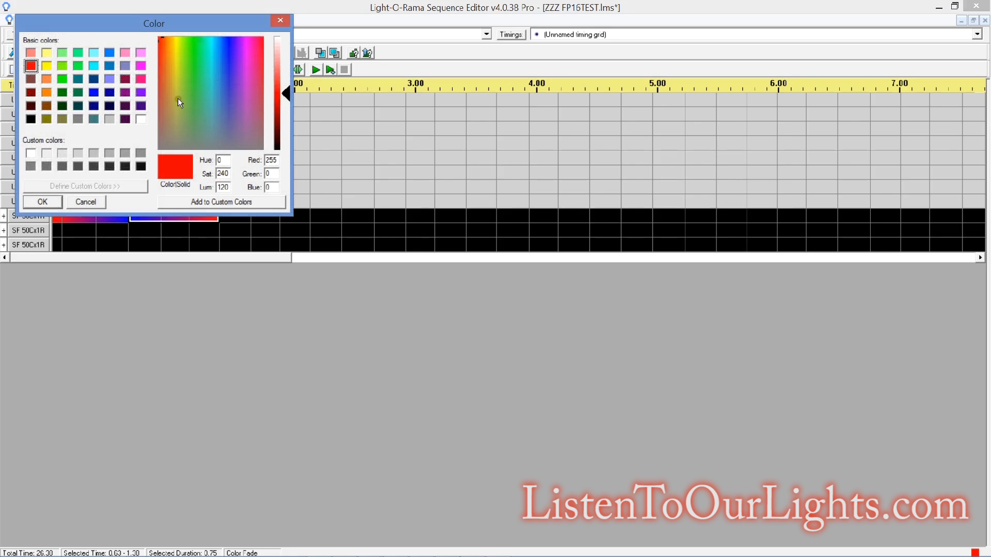
left_click(94, 66)
left_click(42, 200)
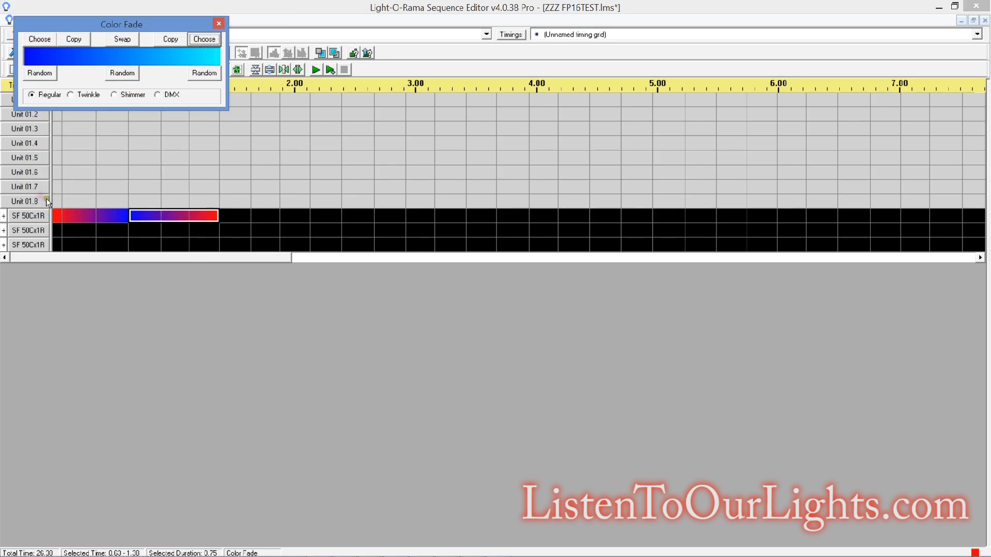
left_click(113, 36)
left_click_drag(222, 215, 393, 215)
left_click(123, 38)
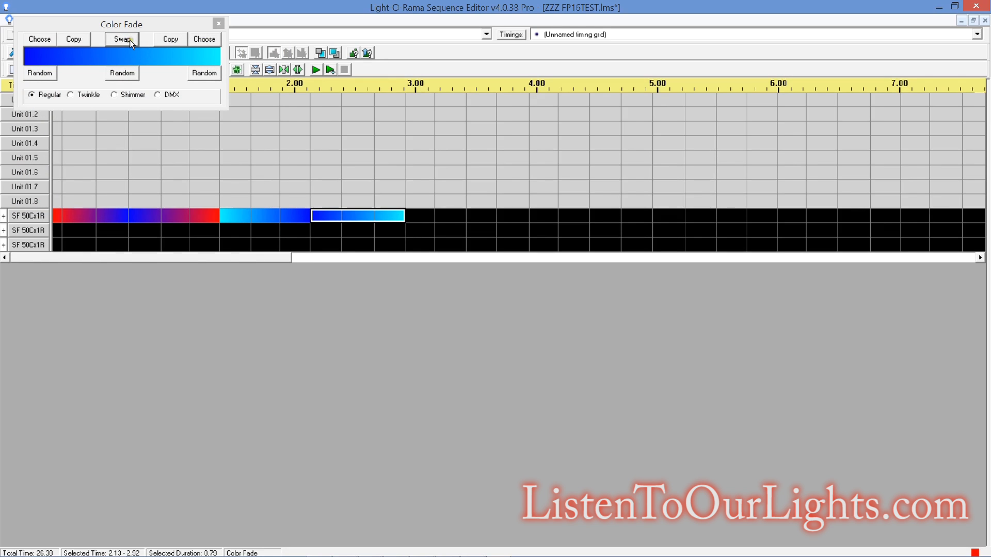
Step: Set the color fade to start at magenta and end at purple (red 128, green 0, blue 255)
left_click(201, 39)
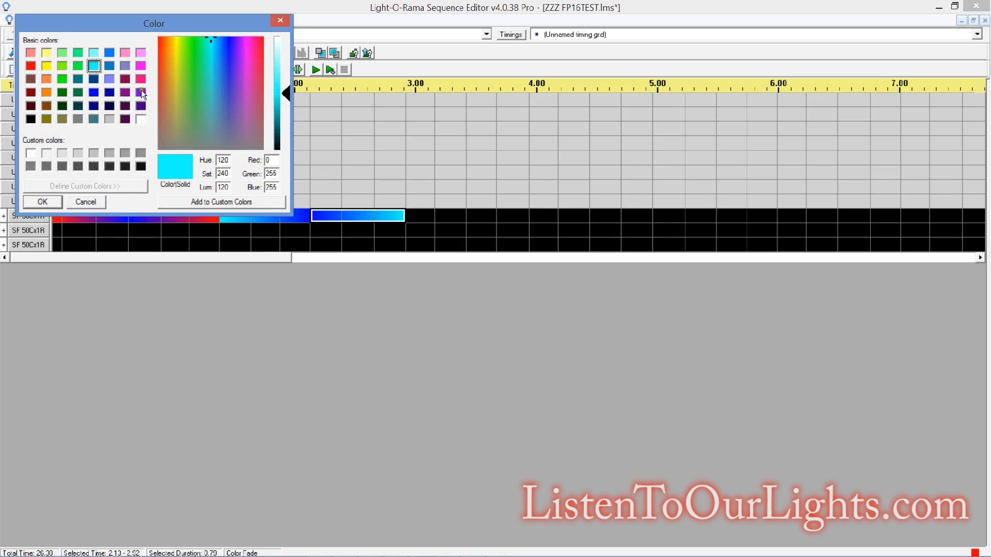
left_click(141, 65)
left_click(46, 201)
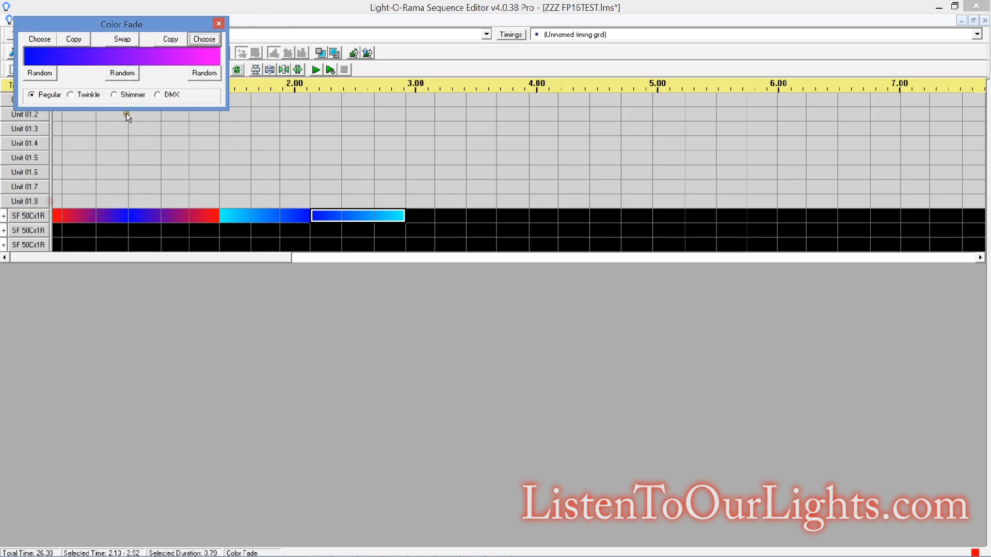
left_click(116, 40)
left_click(44, 41)
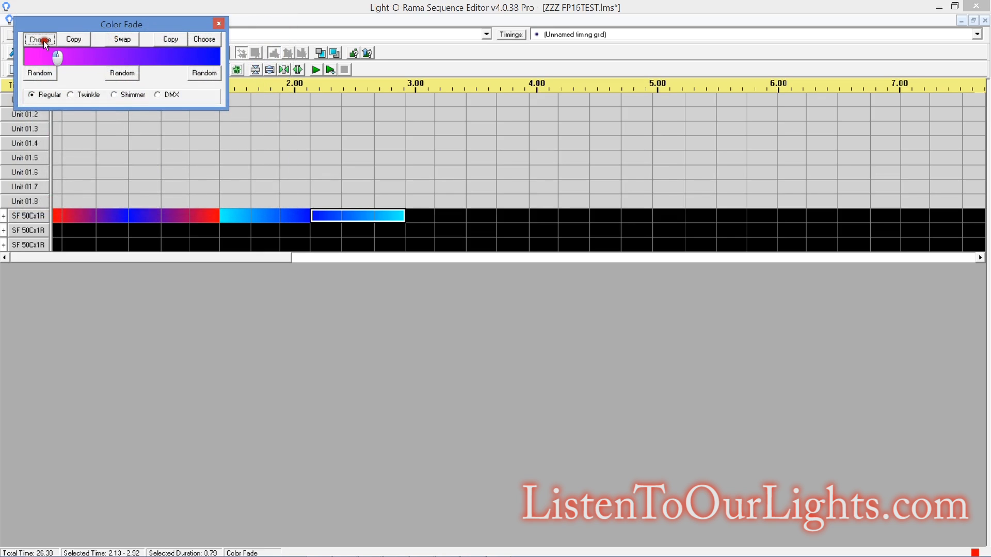
left_click(86, 202)
left_click(202, 39)
left_click(140, 93)
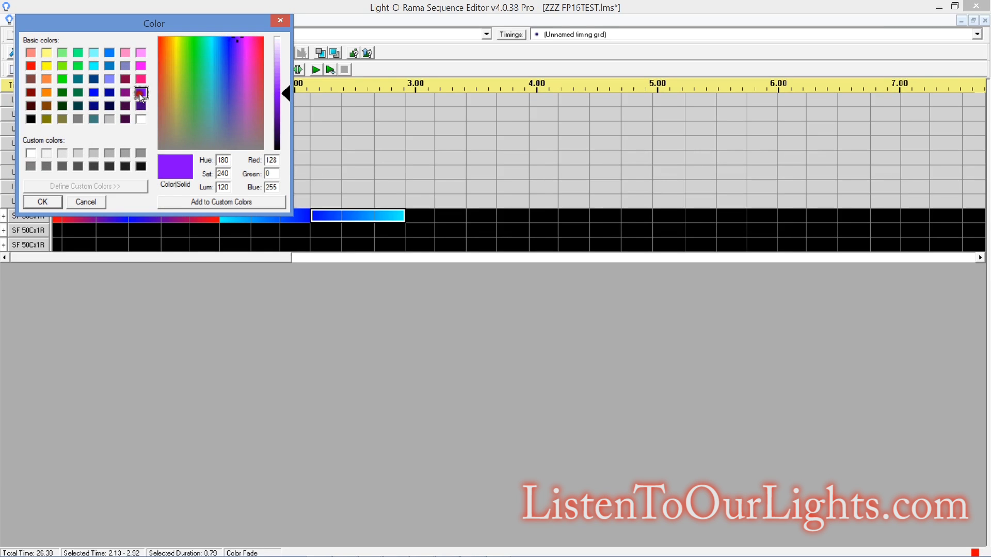
left_click(39, 203)
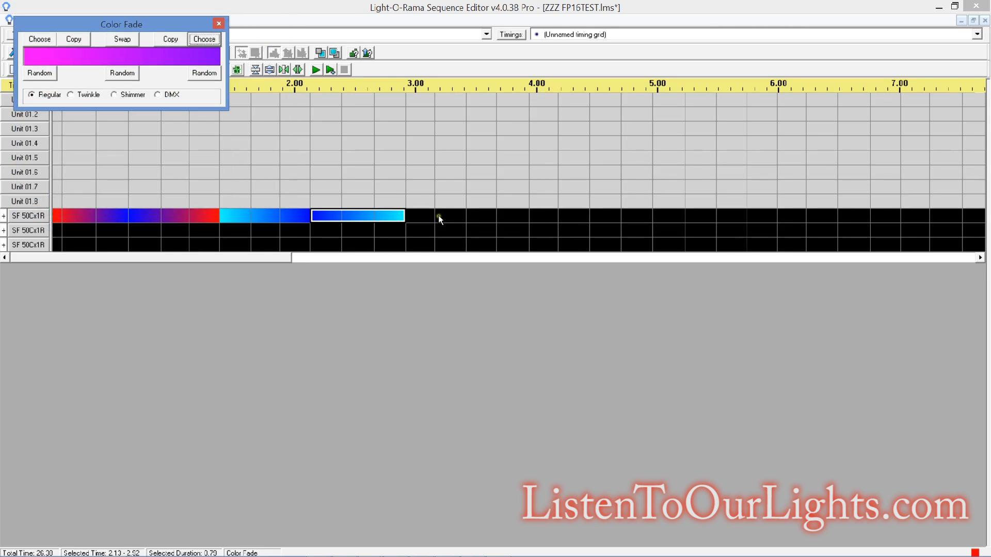
Step: Fade the first SF string magenta to purple until 3.67 s and back to magenta until 4.70 s, clearing any spill onto the second string
left_click_drag(423, 221, 596, 227)
left_click(120, 39)
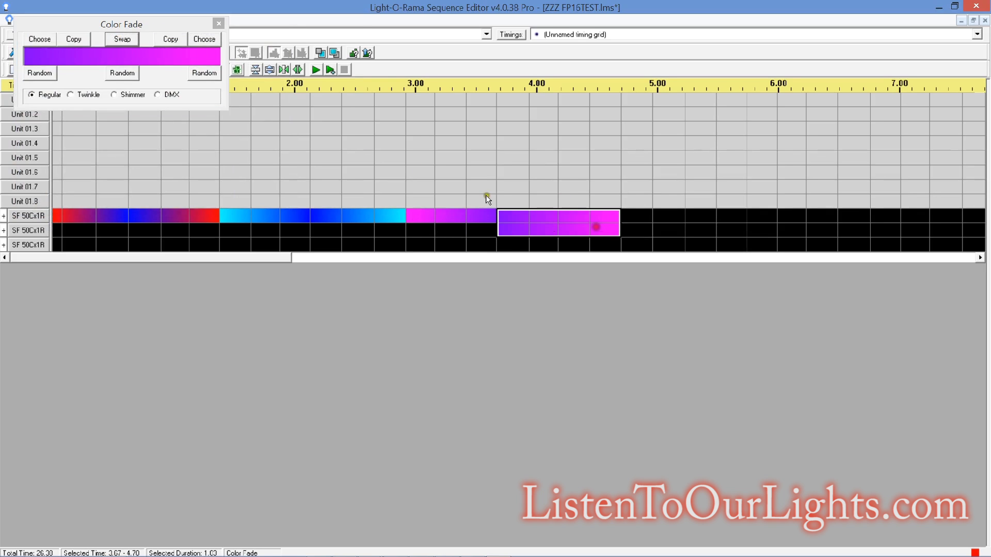
key("Delete")
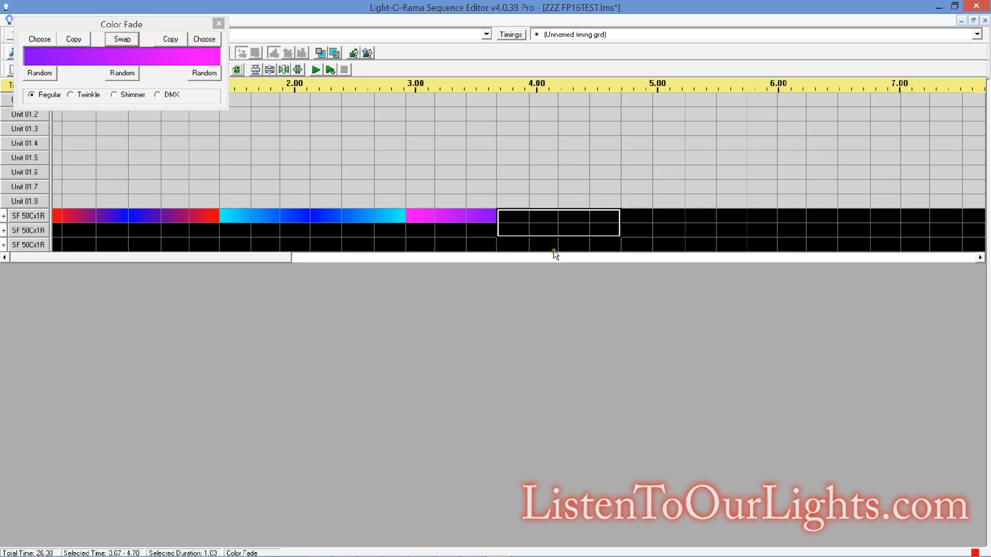
left_click_drag(518, 218, 614, 216)
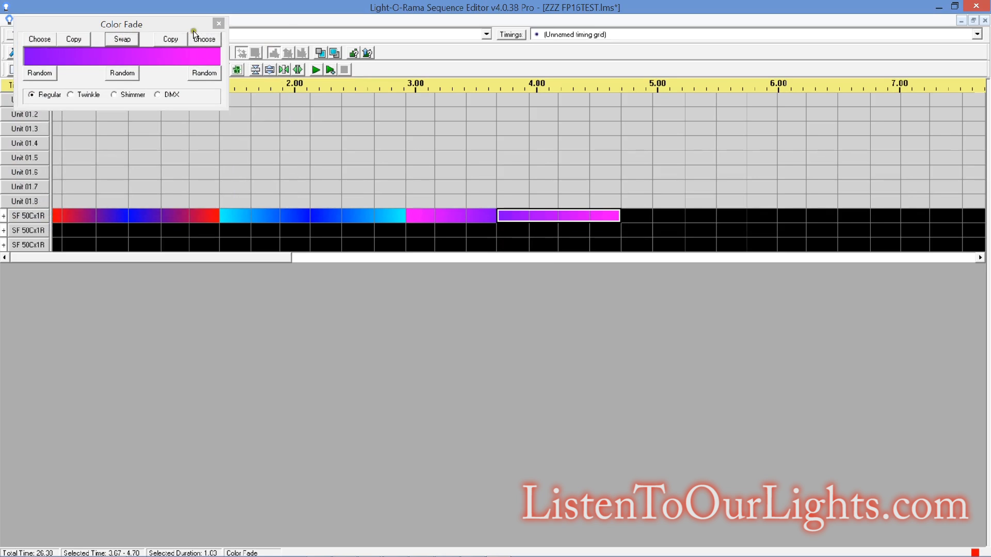
left_click(219, 23)
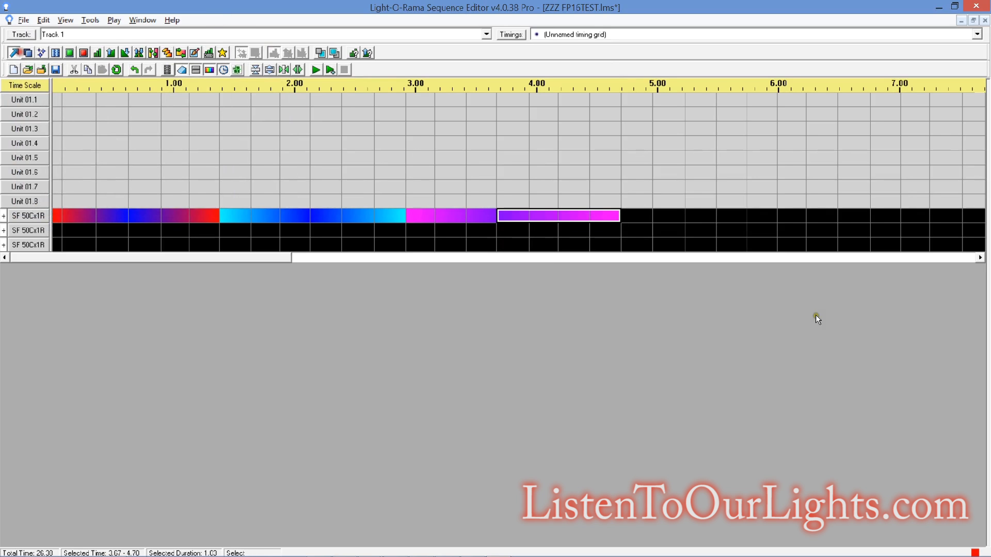
Step: Copy the first SF string's fade pattern from 0.00 to 4.70 s and paste it twice, end to end, from 4.70 s
left_click_drag(617, 218, 54, 214)
left_click(93, 67)
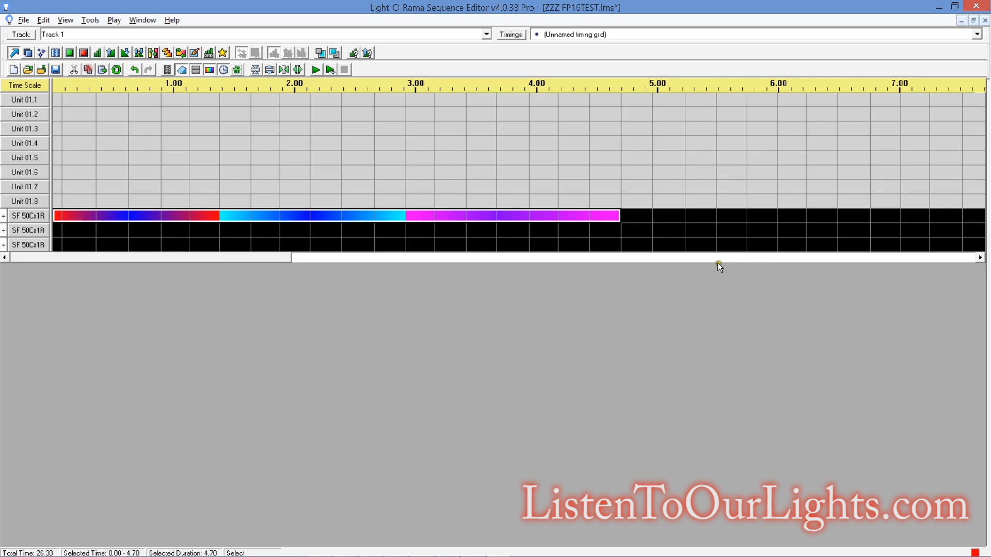
left_click(640, 216)
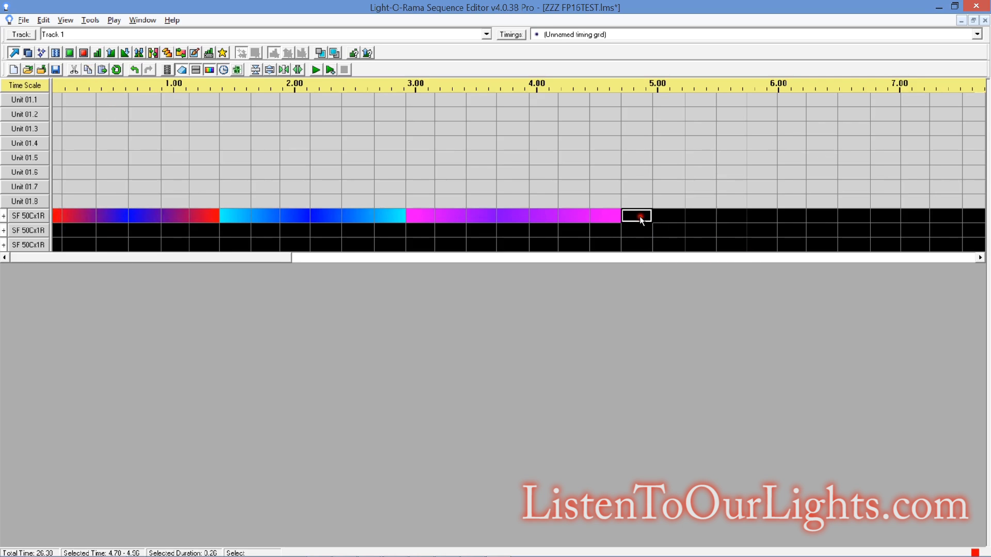
left_click(105, 73)
left_click_drag(274, 253, 550, 249)
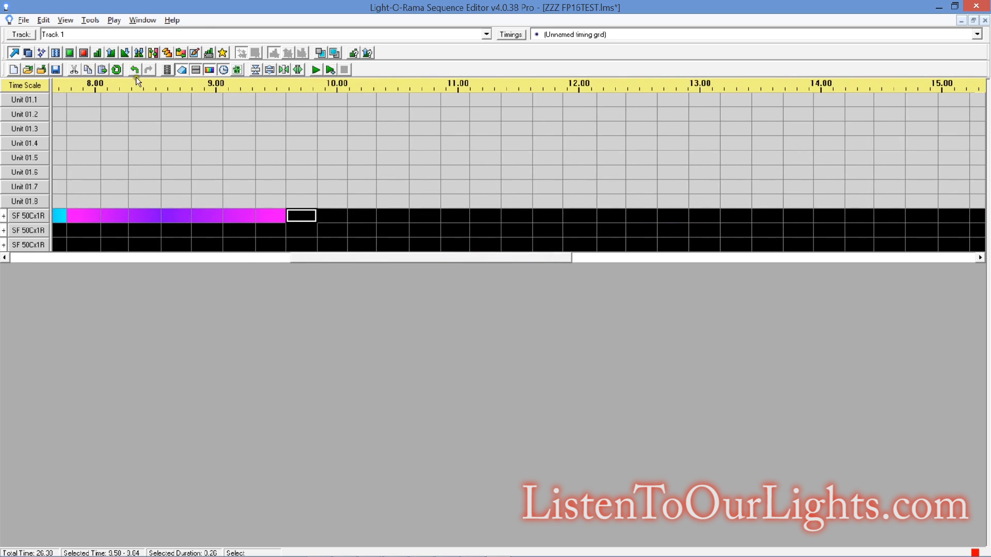
left_click(109, 72)
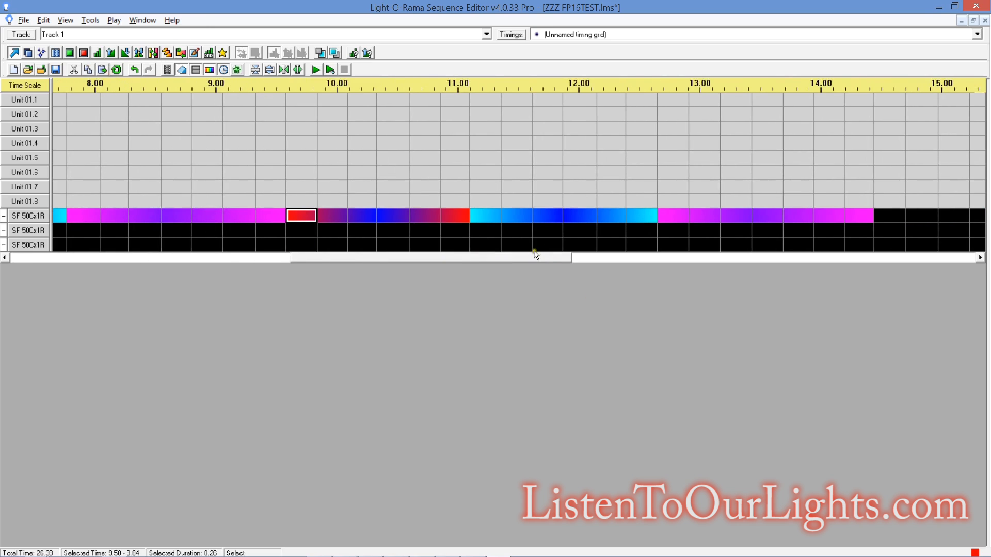
Step: Copy the first SF string's whole pattern from 0.00 to 14.44 s and paste it at 14.44 s
left_click_drag(535, 251, 598, 255)
left_click(656, 218)
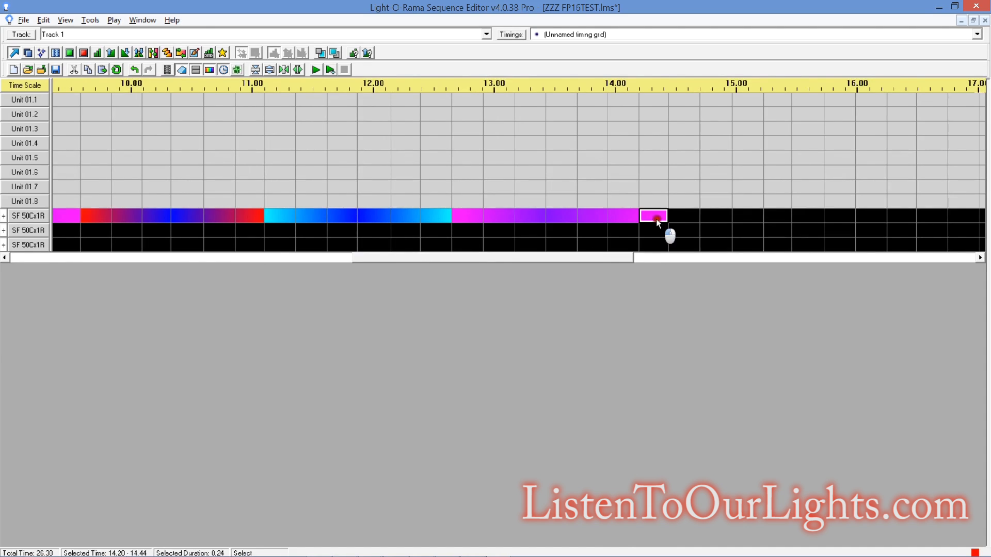
key("shift+Home")
left_click(16, 230)
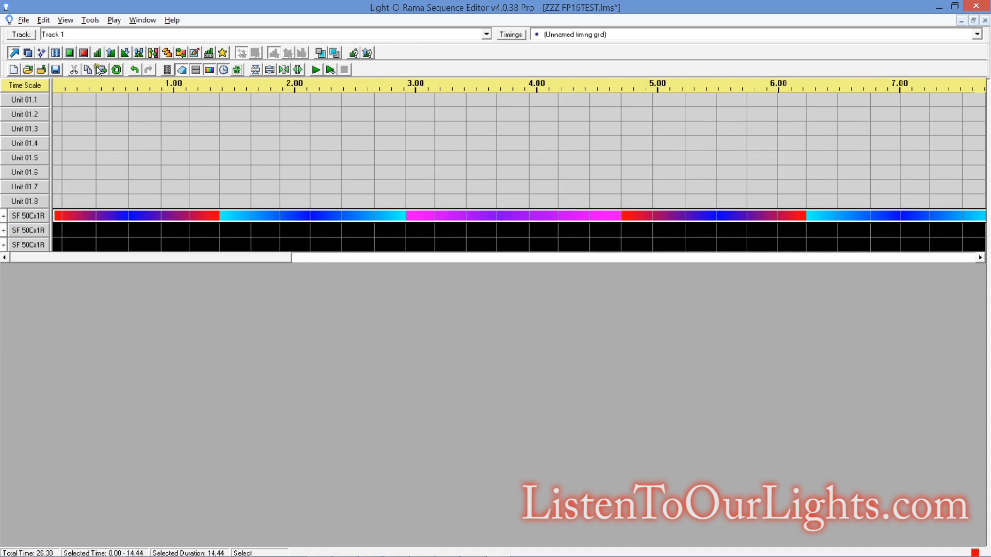
left_click_drag(246, 258, 742, 261)
left_click(152, 215)
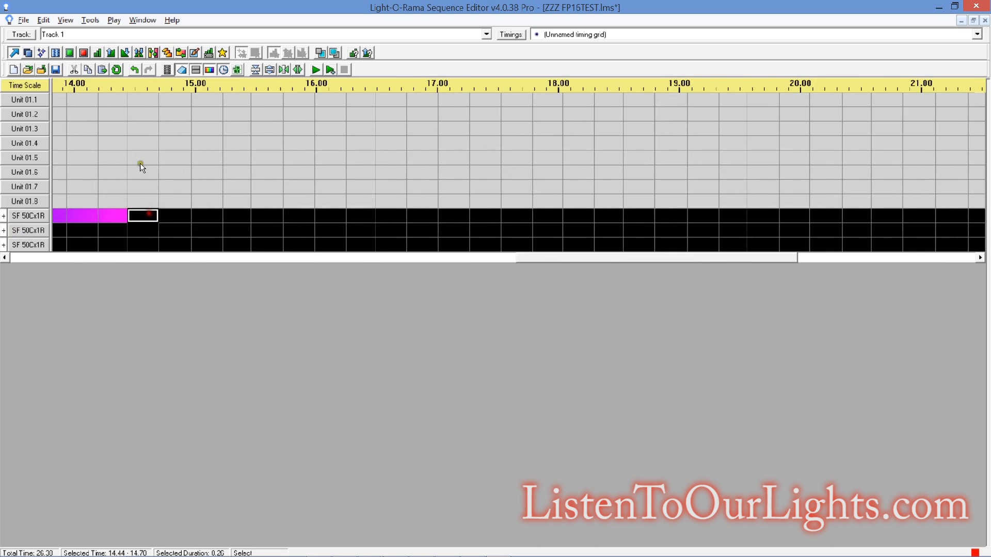
left_click(98, 68)
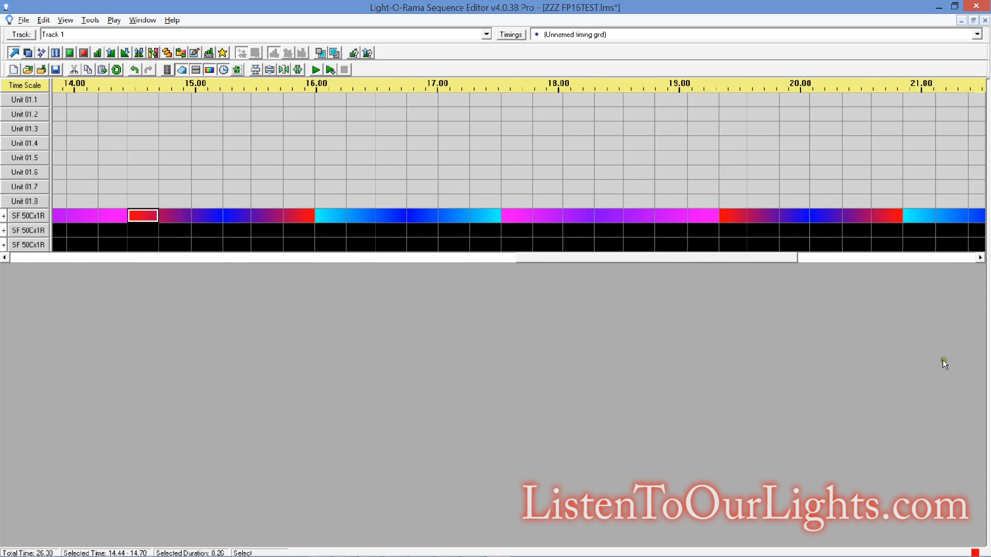
Step: Turn off the first SF string's last cell, from 26.01 s to the end of the sequence
left_click_drag(746, 259, 962, 269)
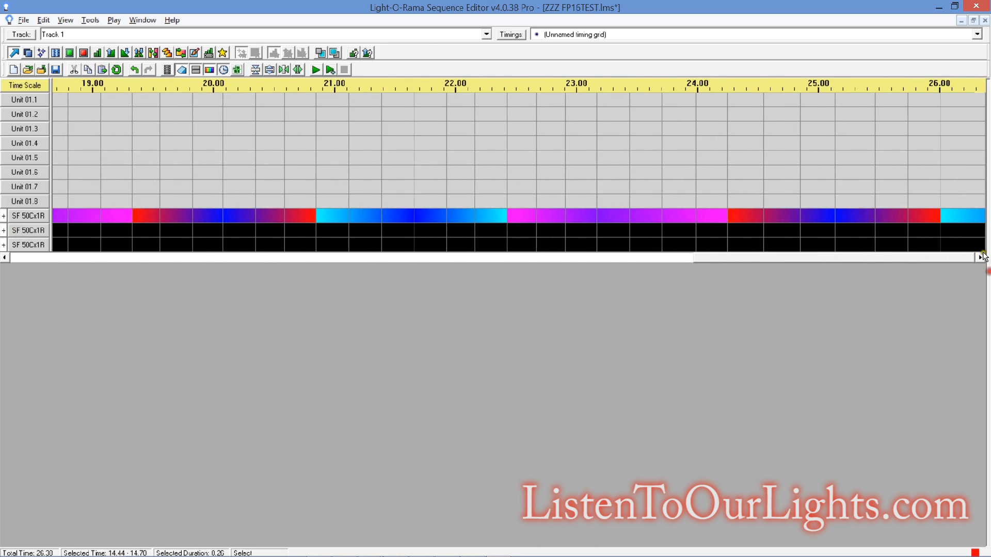
left_click(83, 53)
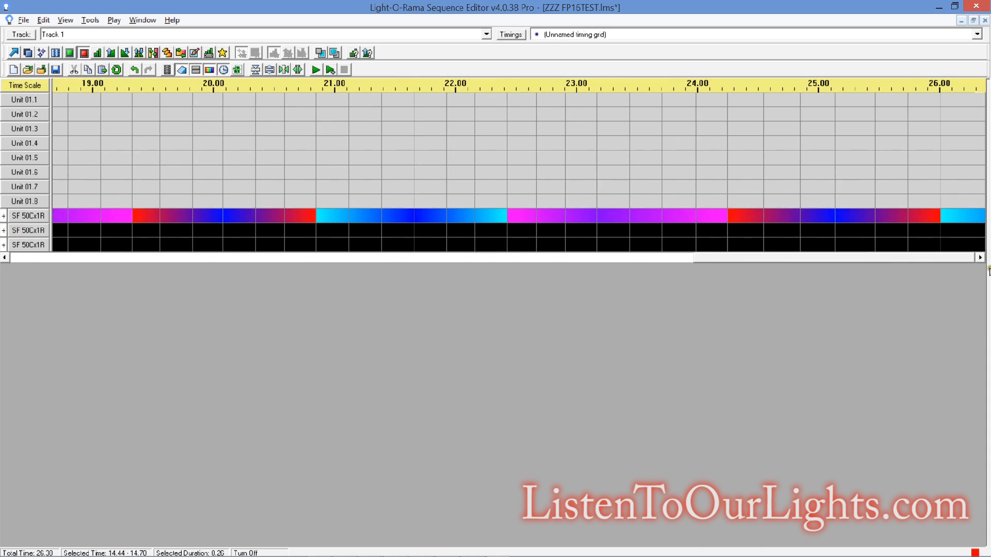
left_click(964, 219)
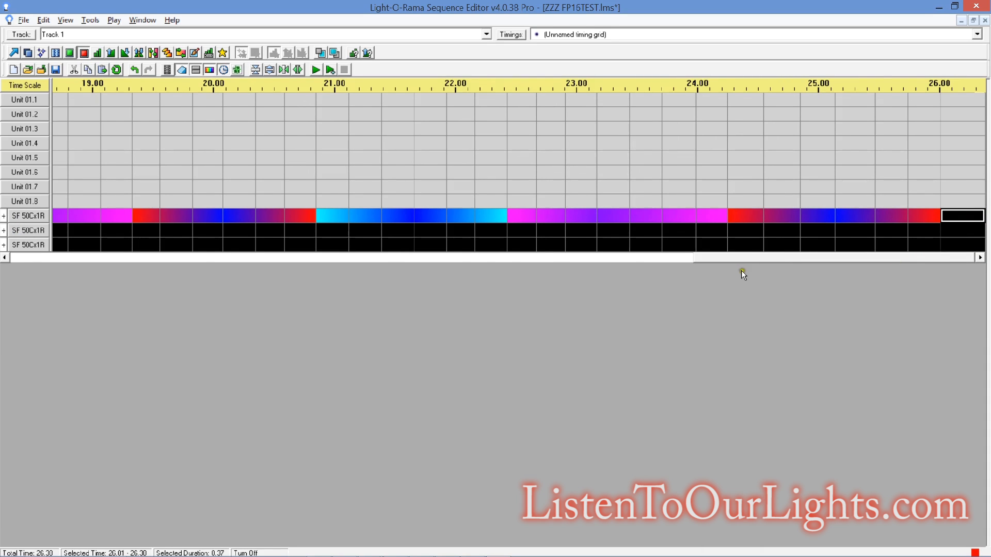
Step: Chase the first SF string's fade pattern across all three SF 50Cx1R strings over the full length of the sequence
left_click_drag(748, 255, 65, 257)
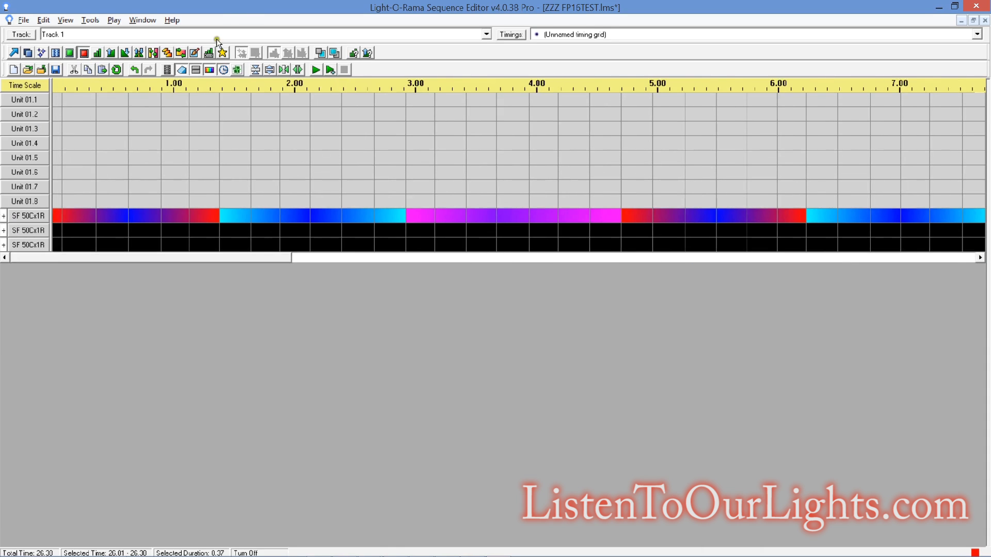
left_click(172, 54)
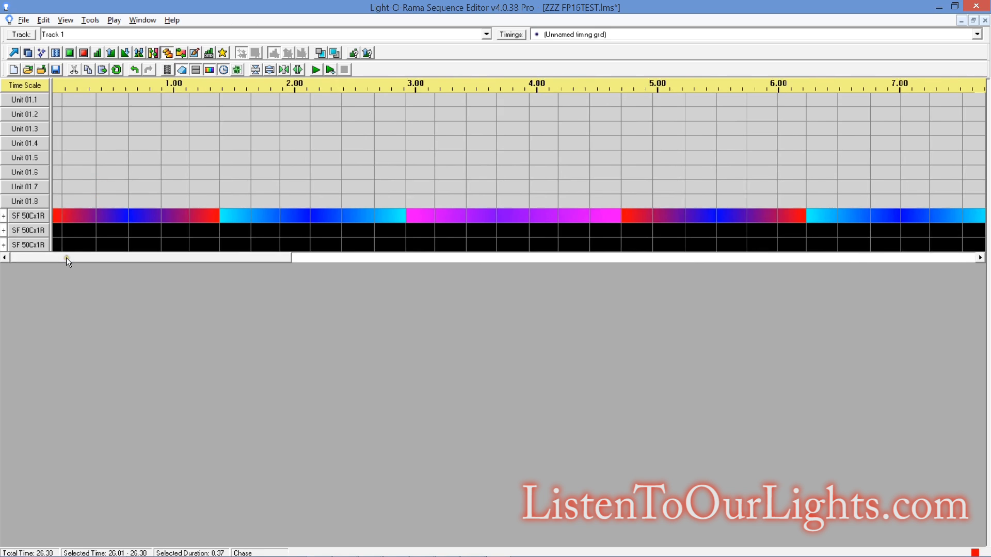
left_click_drag(62, 220, 955, 237)
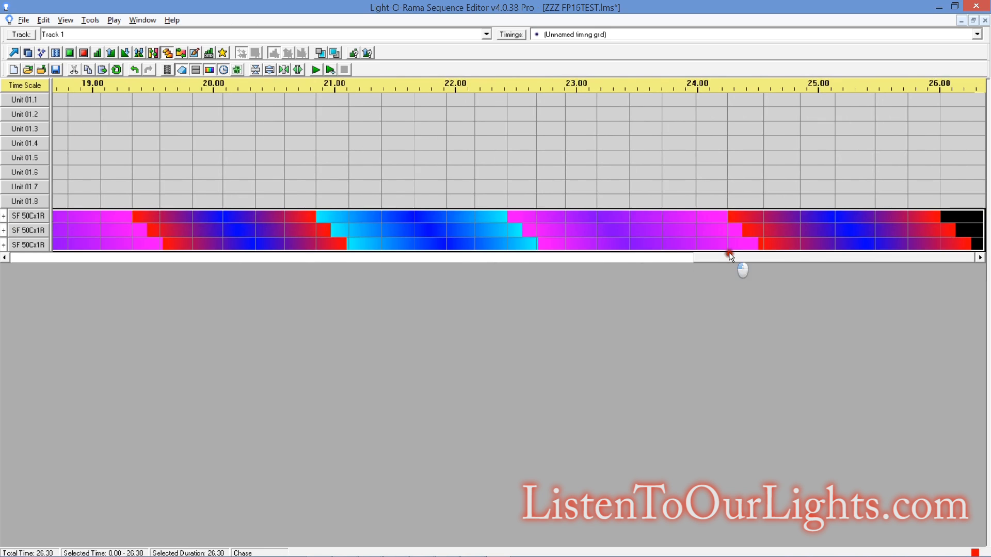
left_click_drag(728, 256, 2, 263)
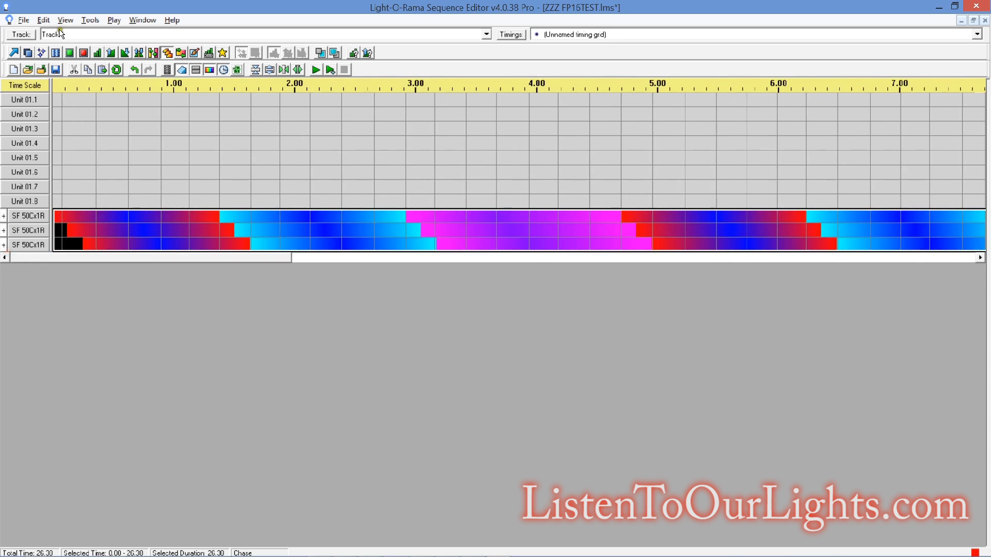
left_click(43, 19)
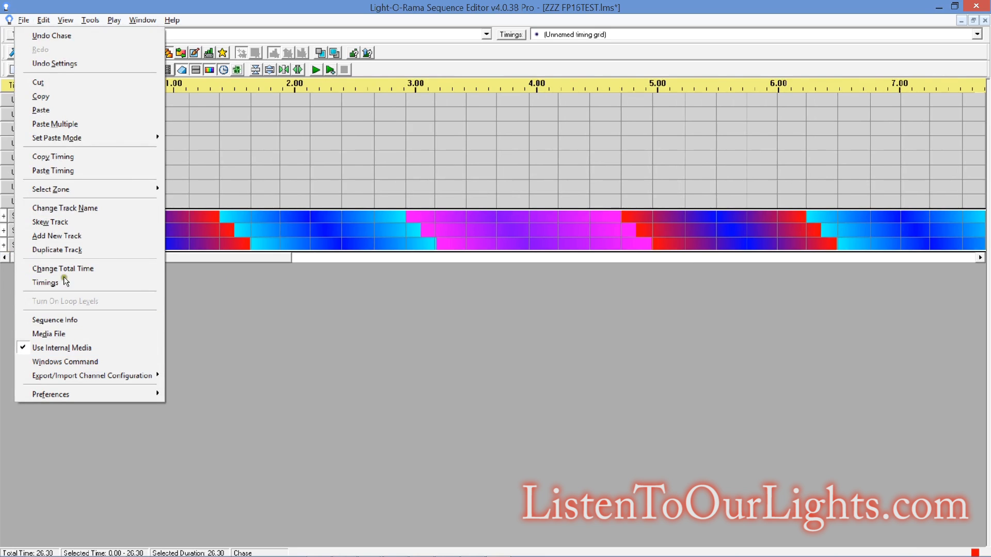
mouse_move(66, 394)
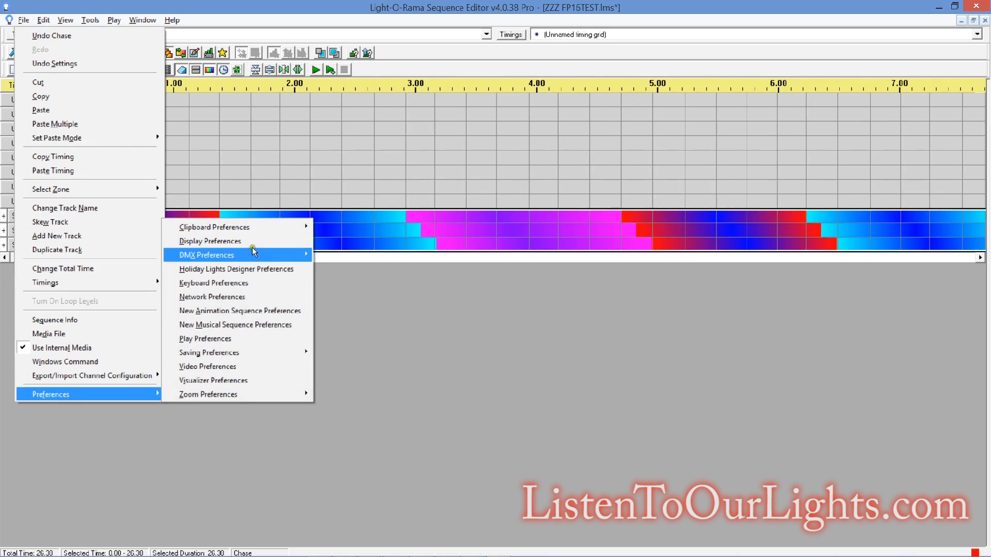
left_click(238, 268)
left_click(529, 315)
Step: Review the IP addresses and E1.31 protocols assigned to the DMX universes in the network preferences
left_click(47, 21)
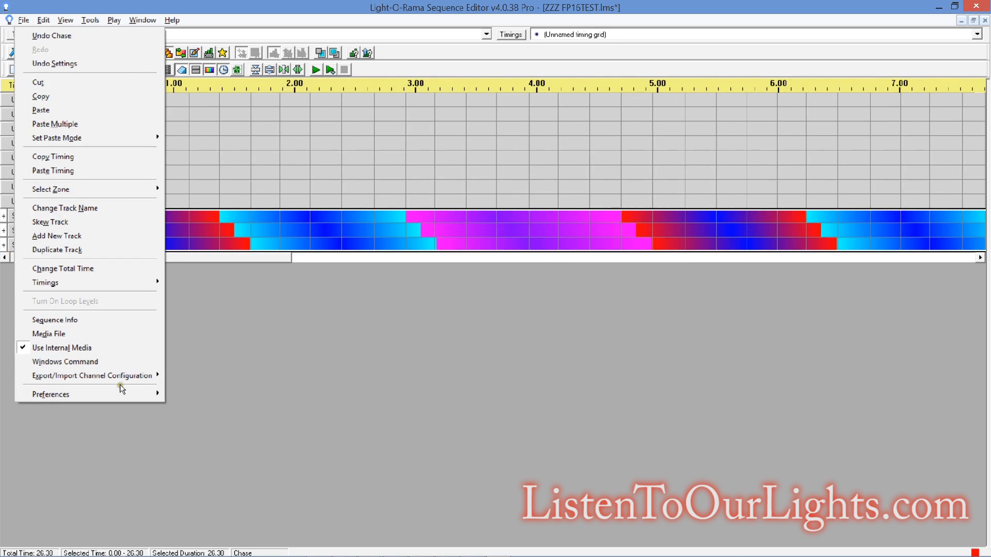
mouse_move(118, 393)
mouse_move(216, 257)
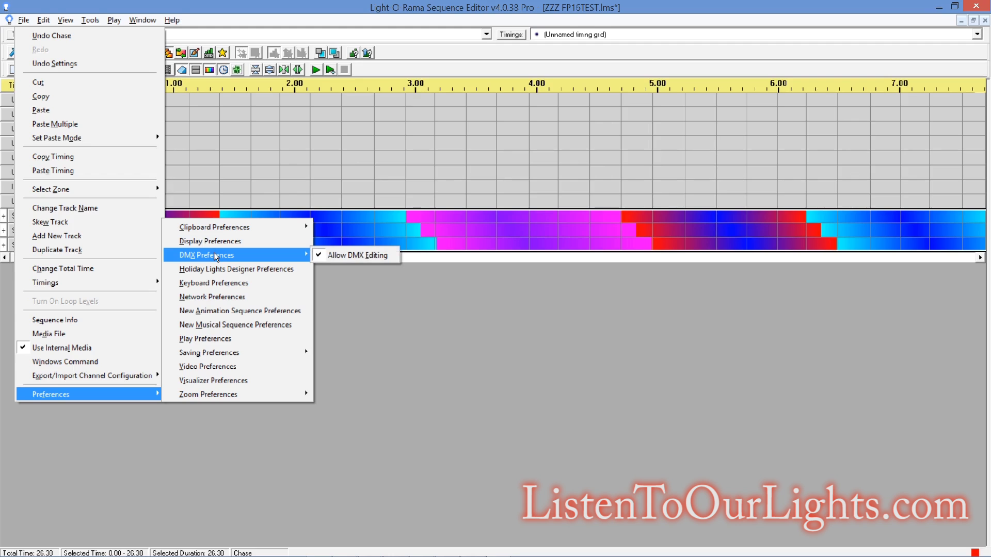
left_click(214, 299)
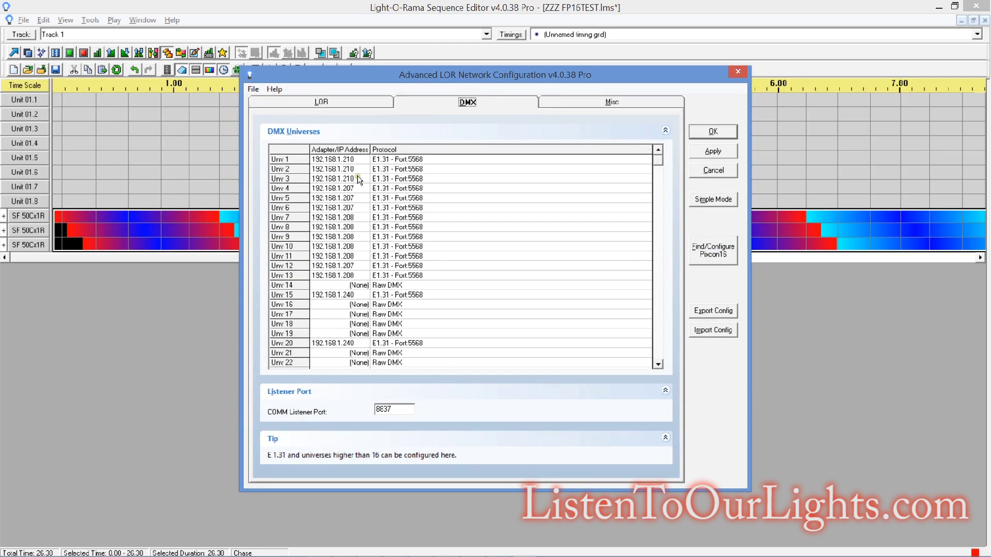
left_click(720, 132)
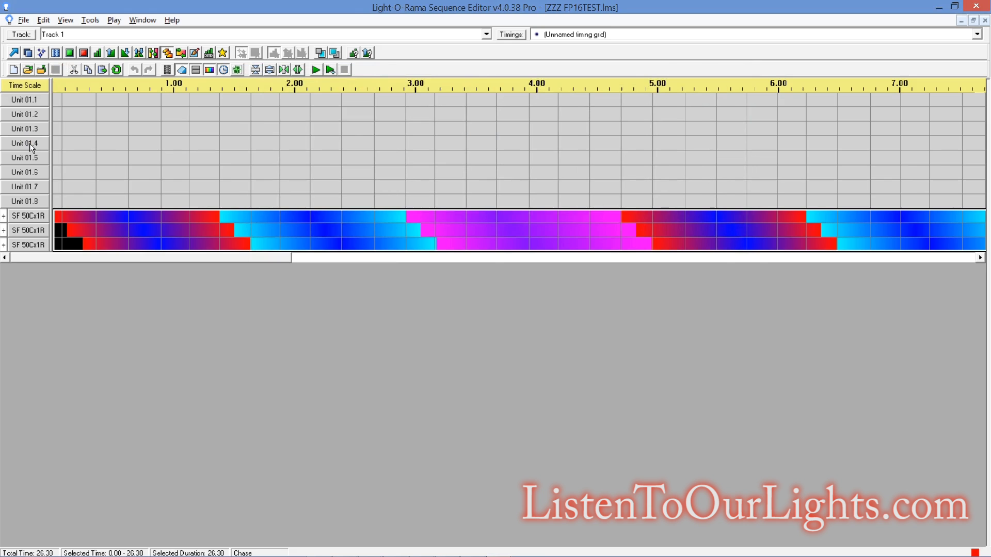
Step: Play the ZZZ FP16TEST sequence to test the chasing color fades on the pixel strings
mouse_move(29, 144)
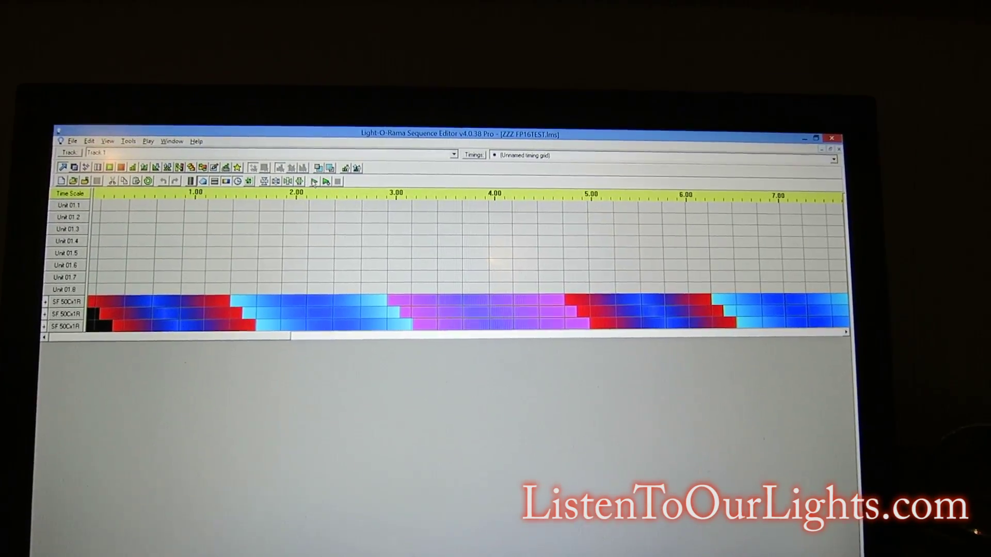
left_click(313, 182)
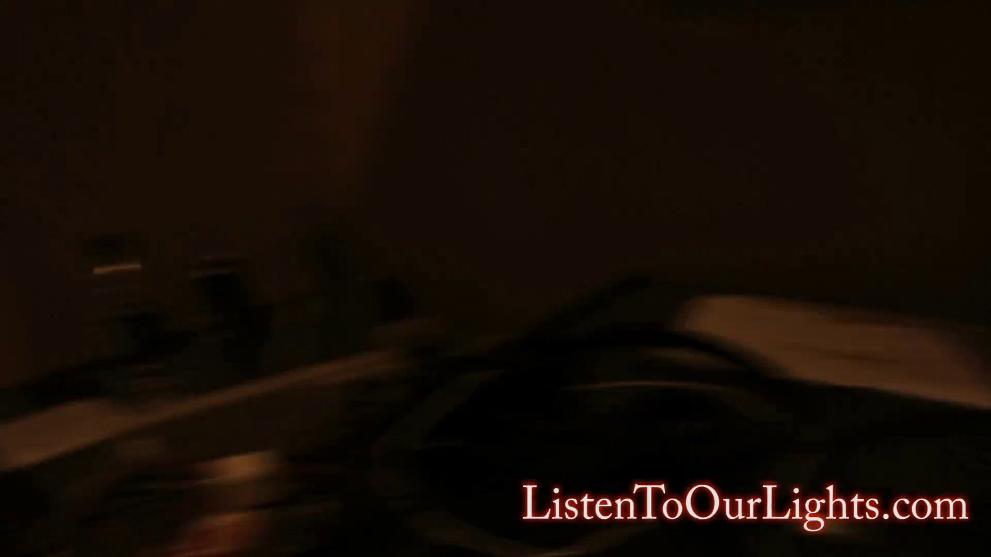